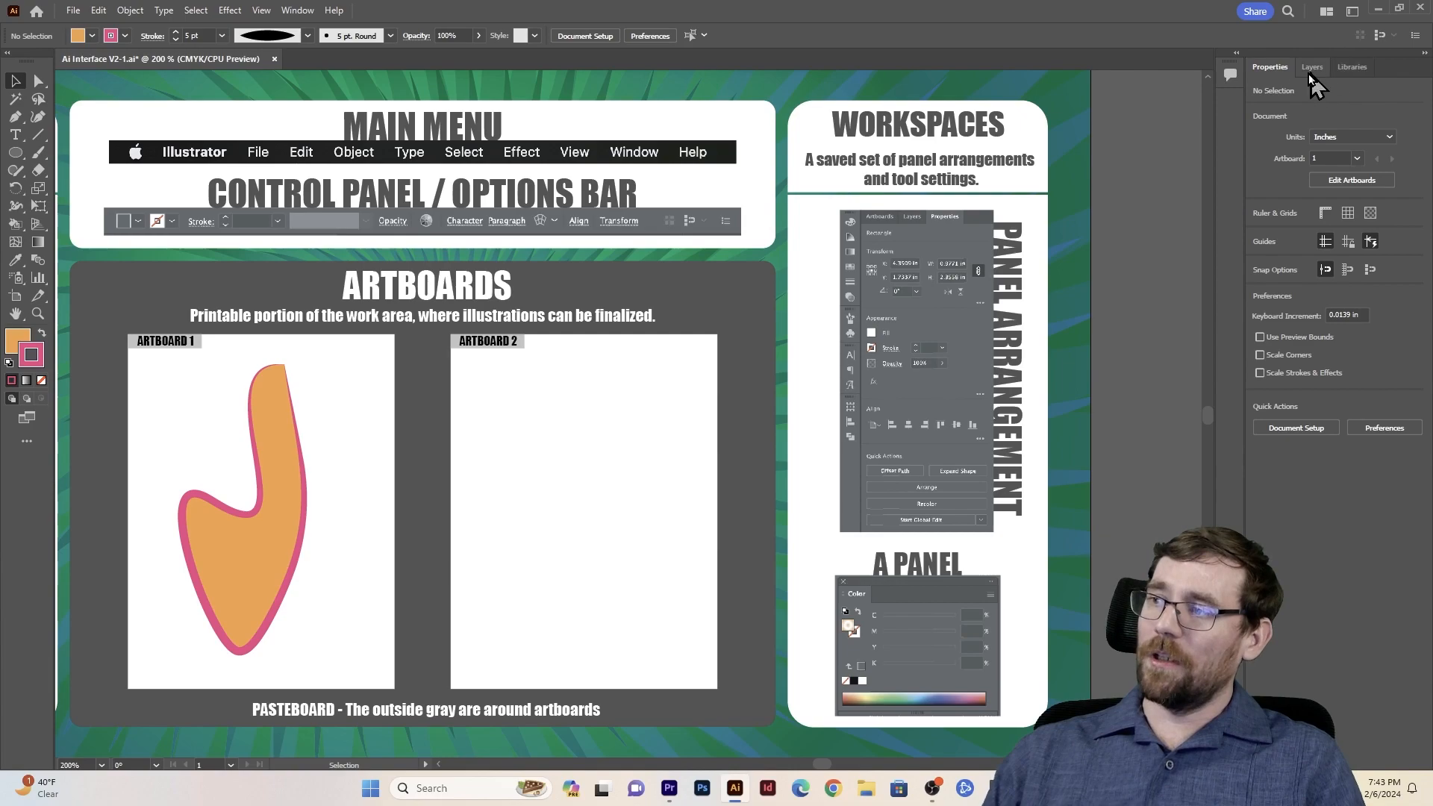
Step: Open the Artboards panel and dock it between the Properties and Layers panels
click(1310, 69)
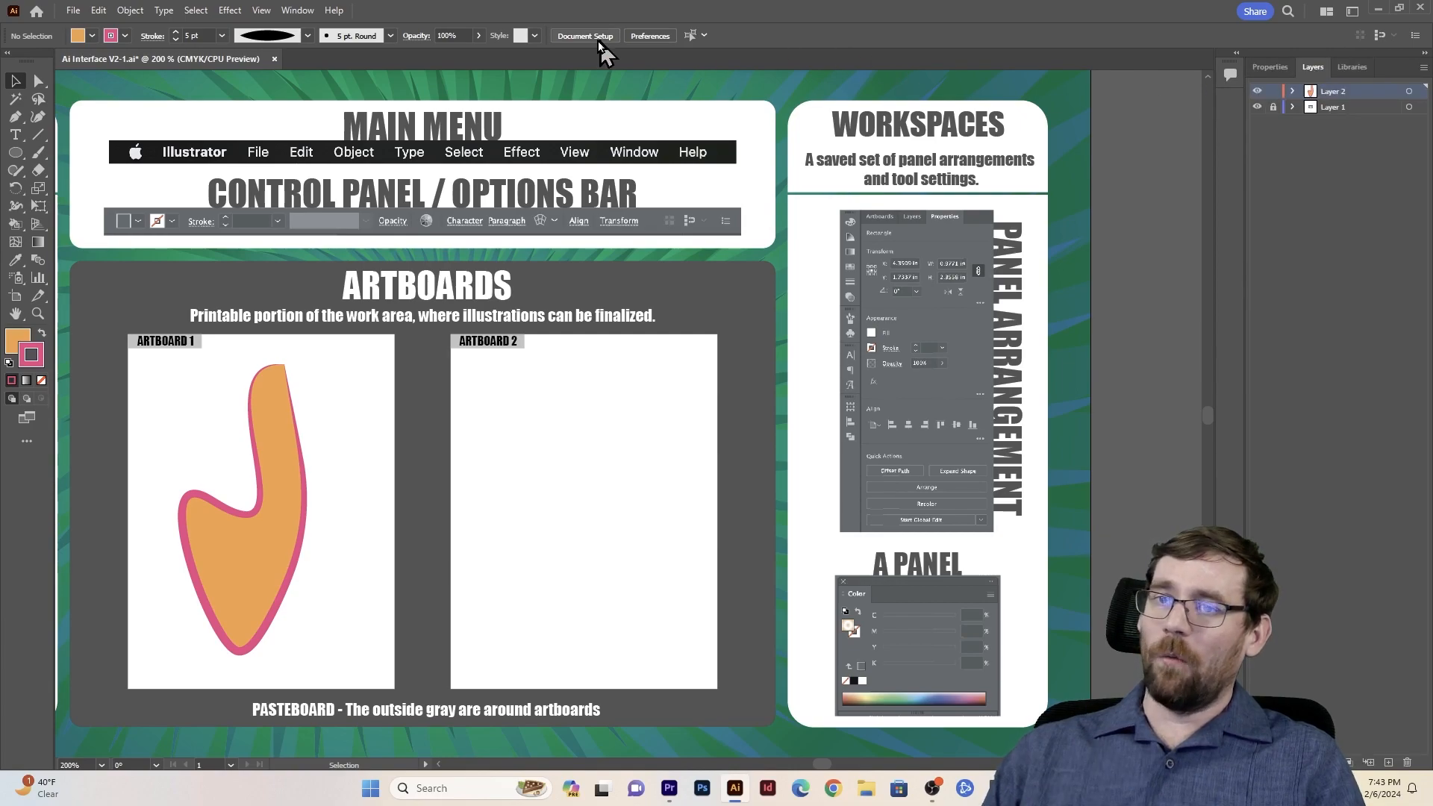
click(297, 10)
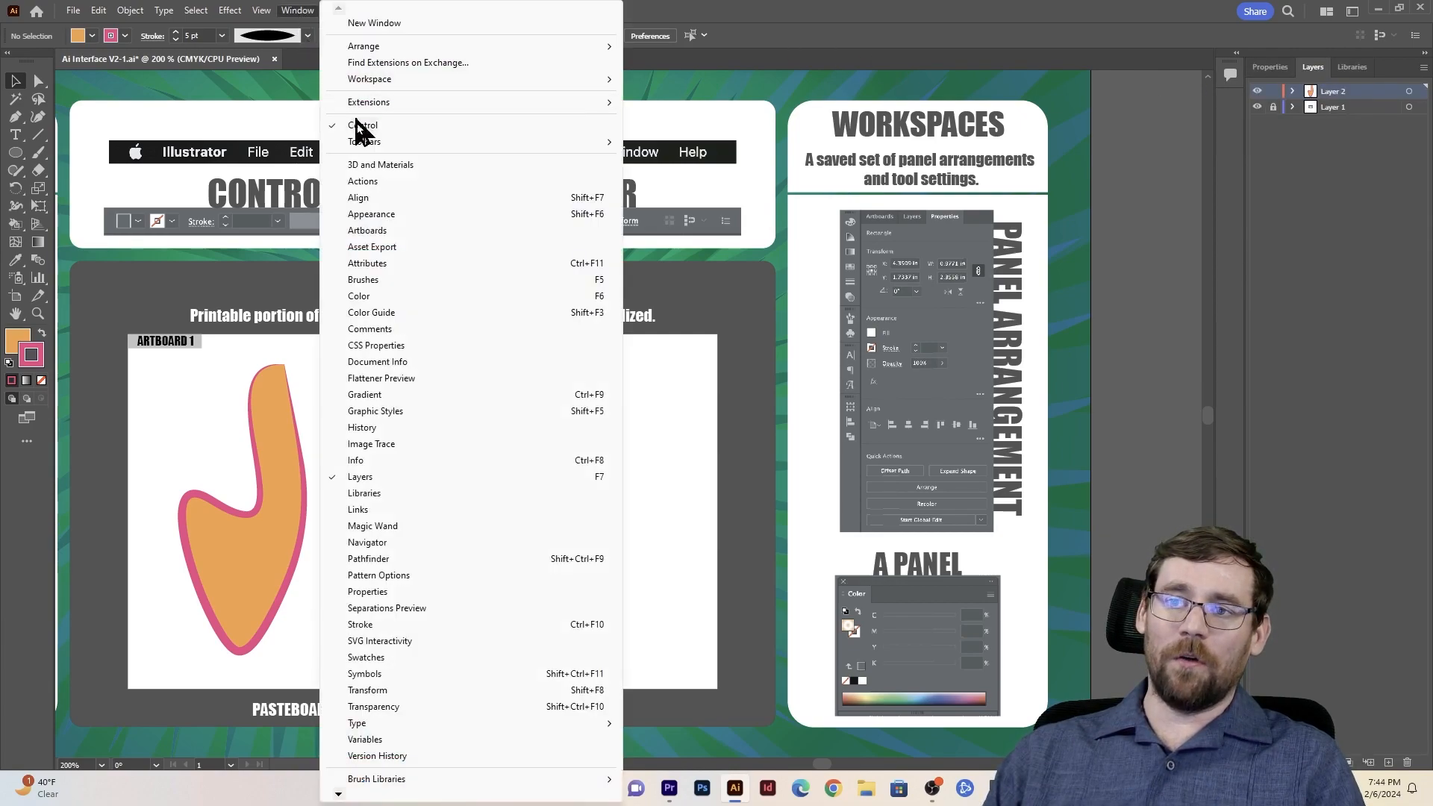
click(365, 234)
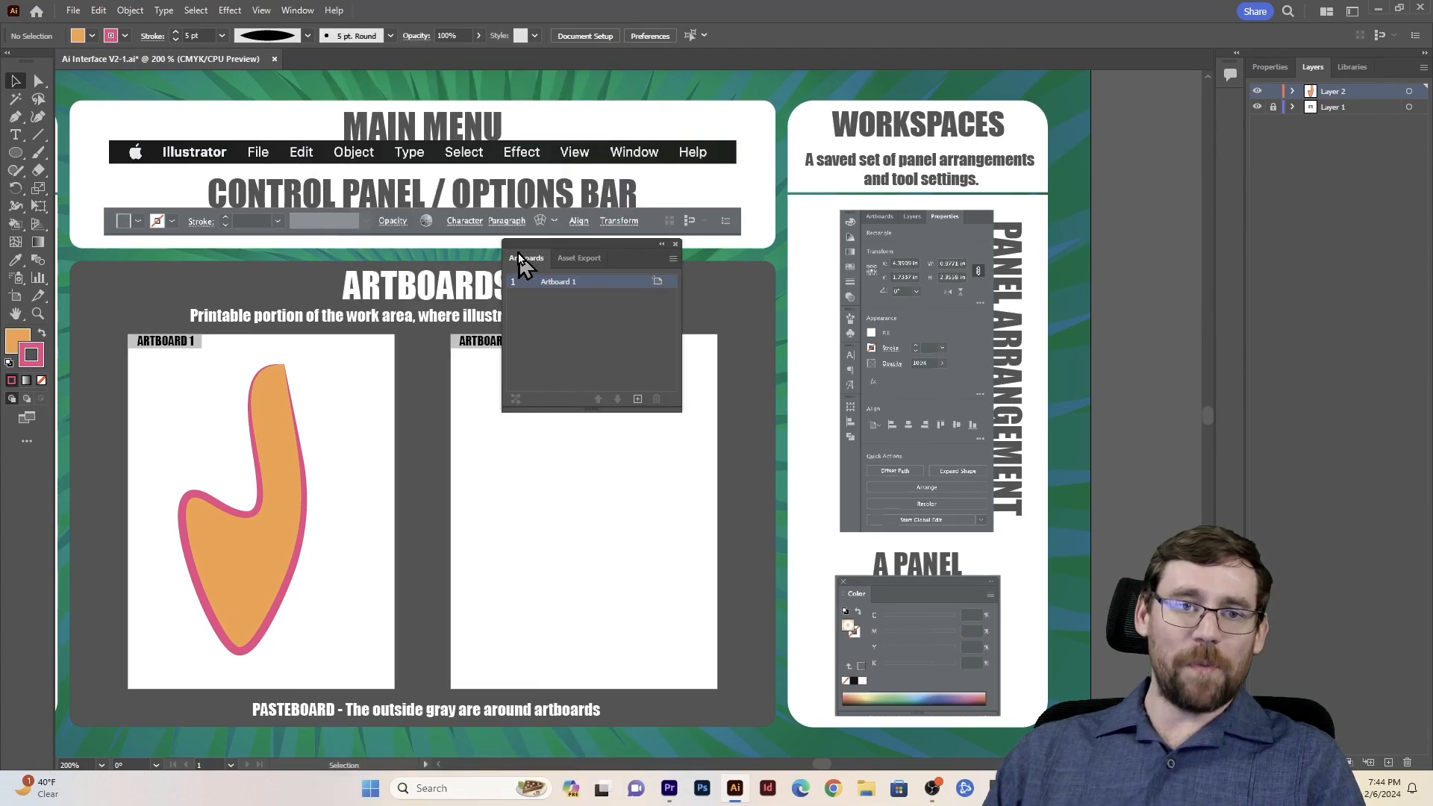
drag(521, 266, 705, 208)
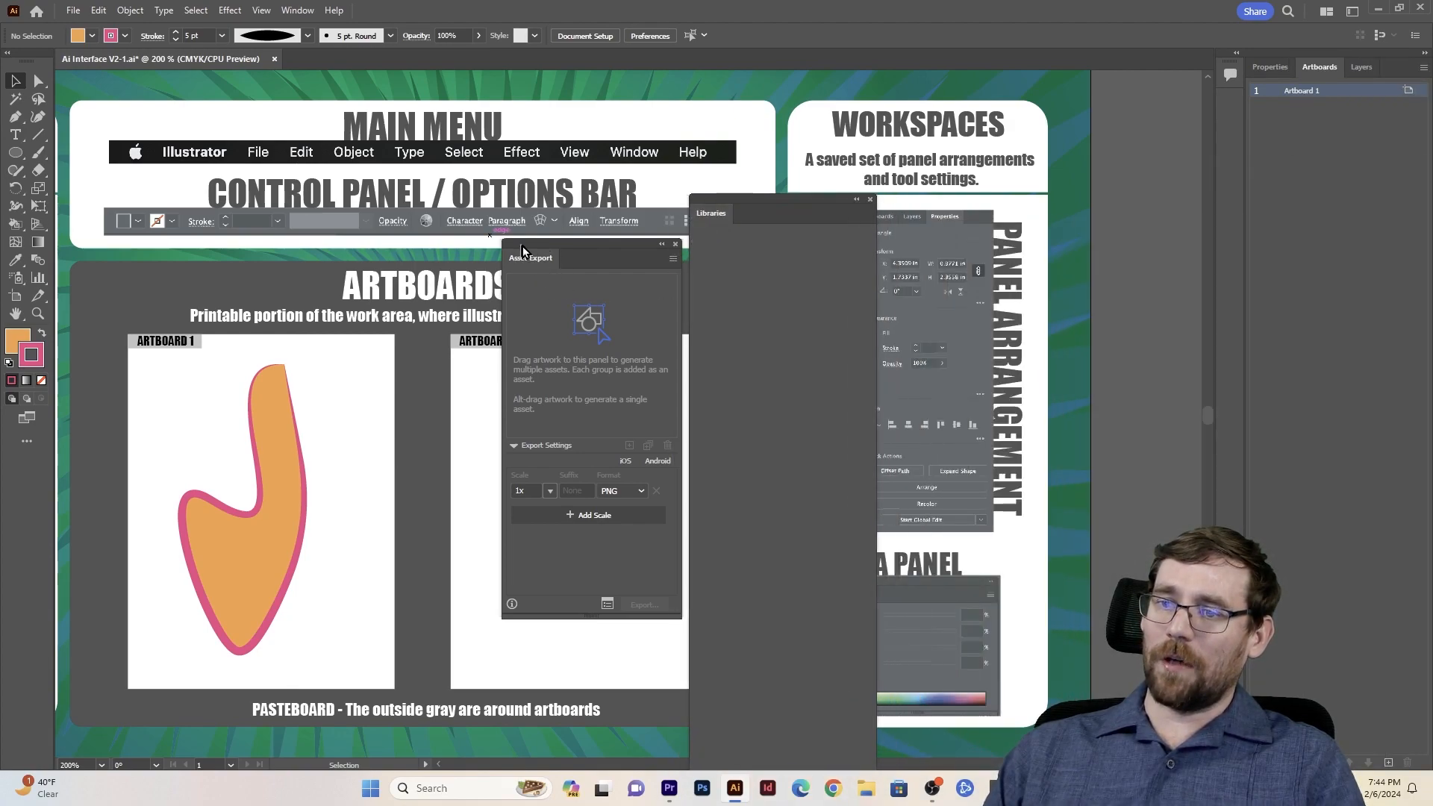
Step: Close the floating Asset Export and Libraries panels and show the Layers panel
click(676, 244)
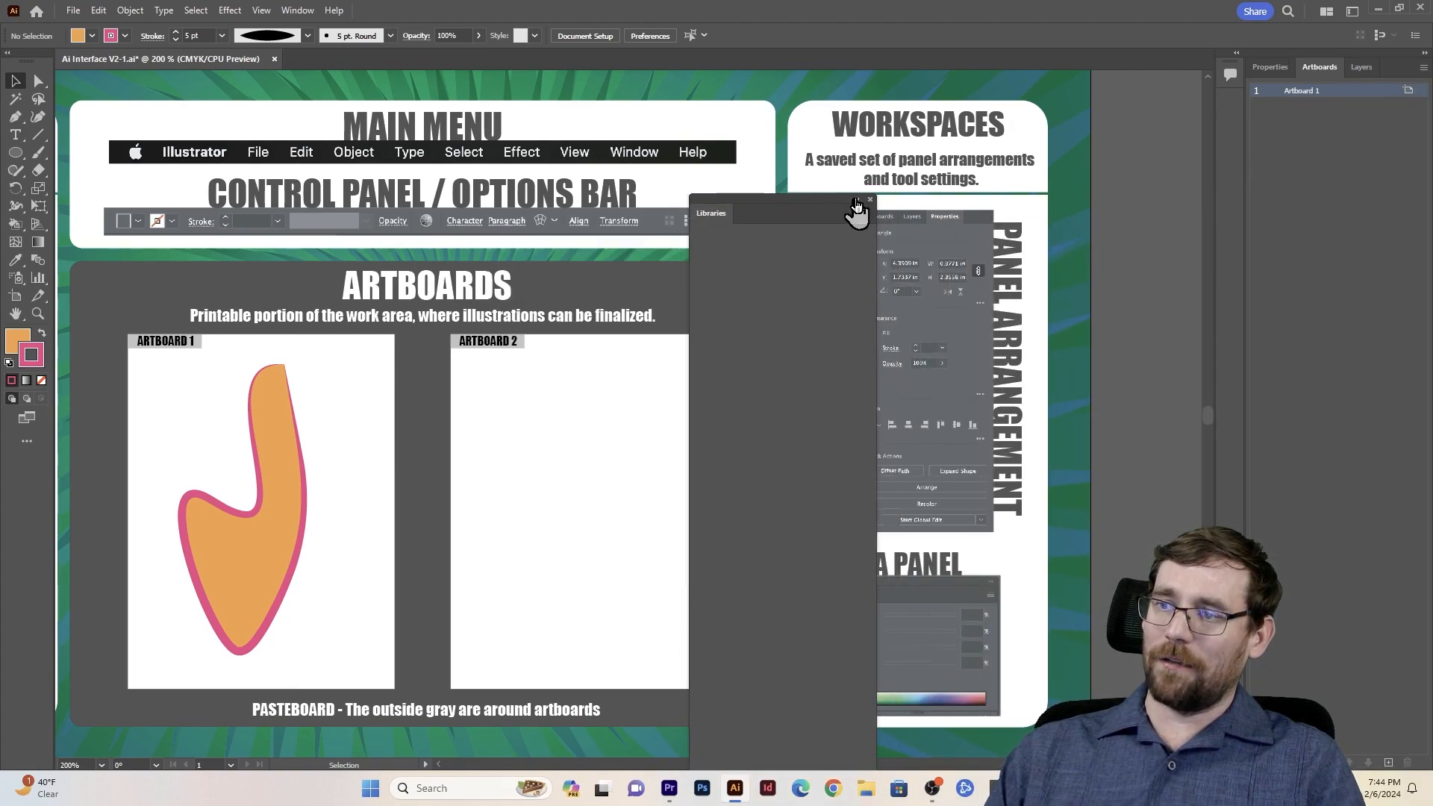
click(870, 199)
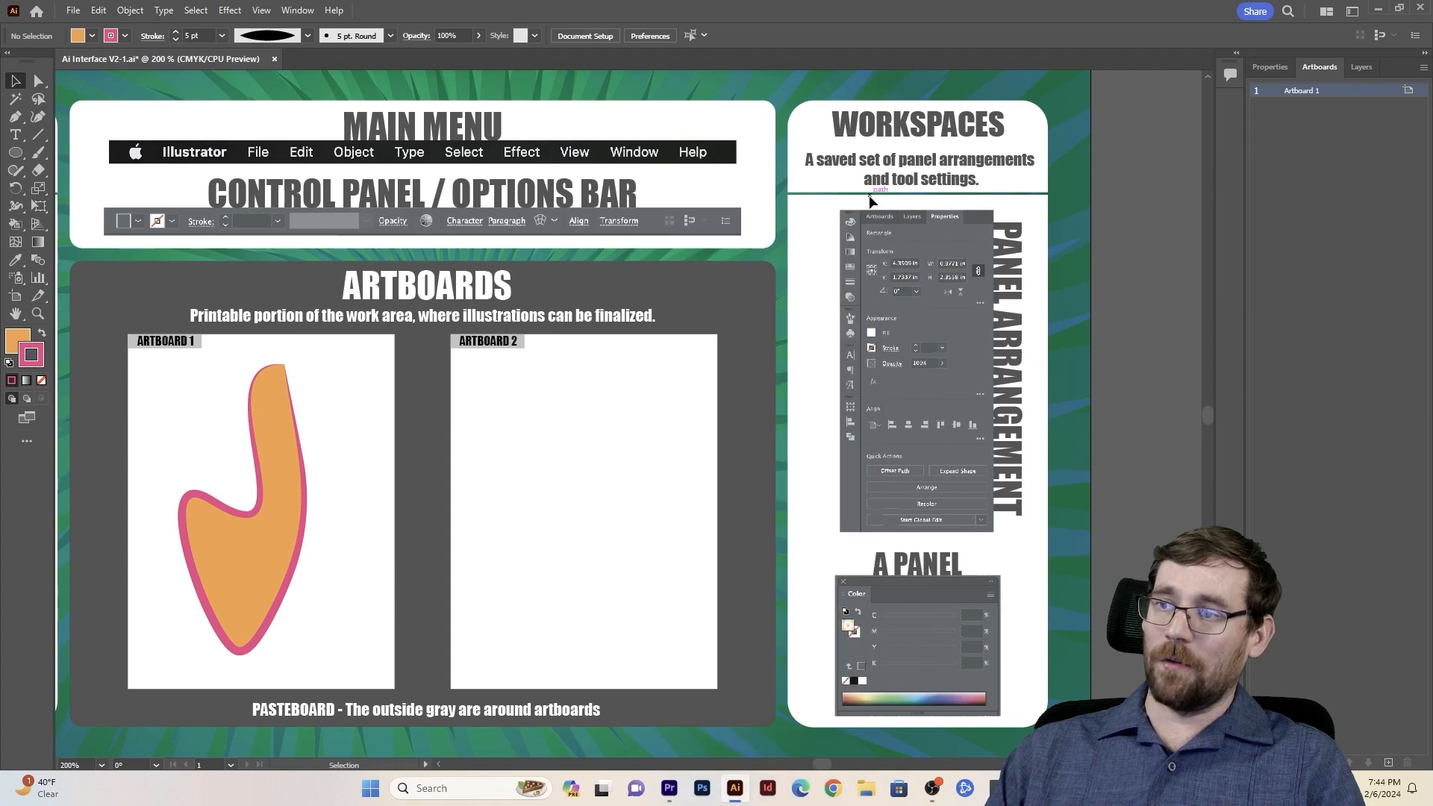
click(1269, 69)
click(1361, 67)
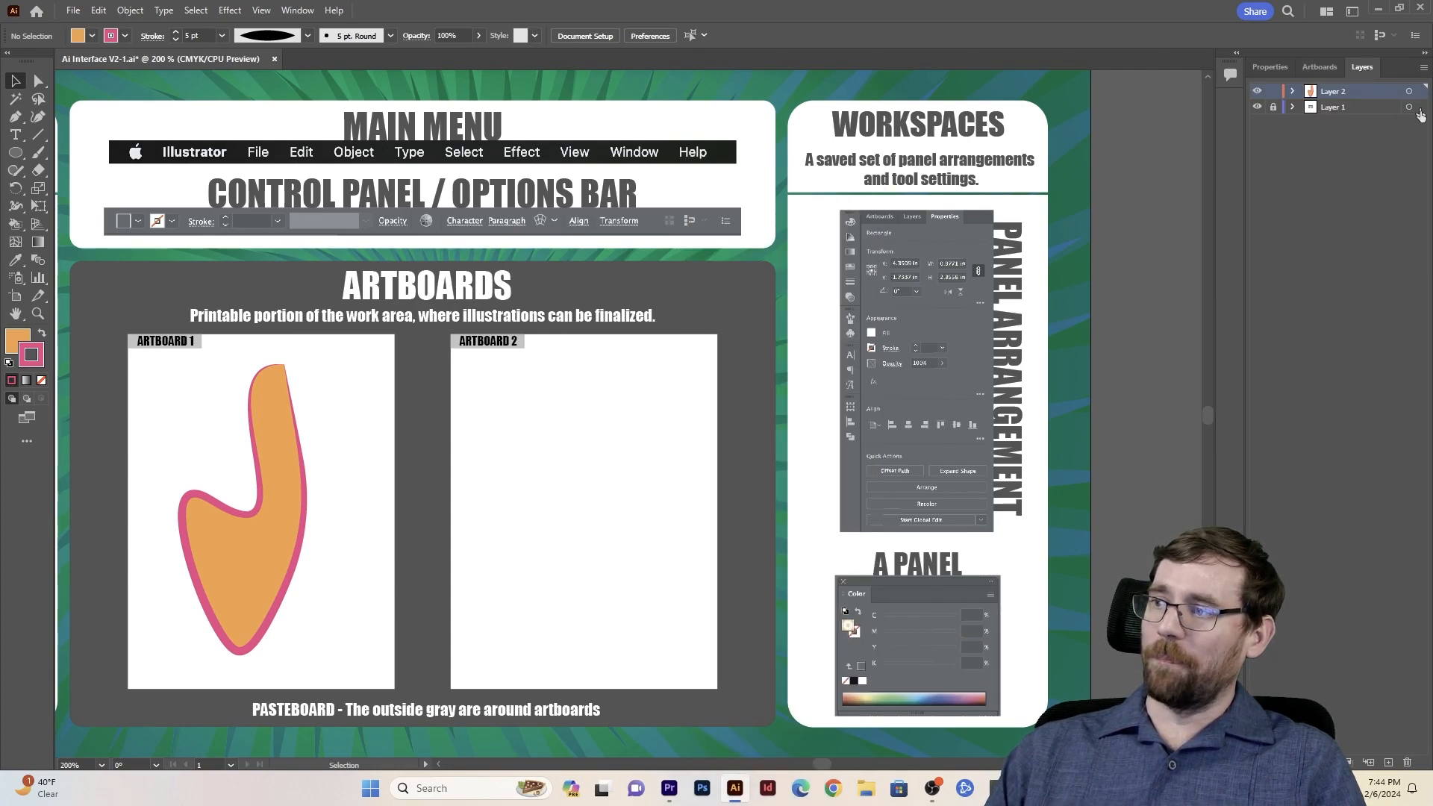
Step: Unlock Layer 1 to try moving its Workspaces artwork, undo the moves, and relock the layer with Layer 2 active
click(1340, 108)
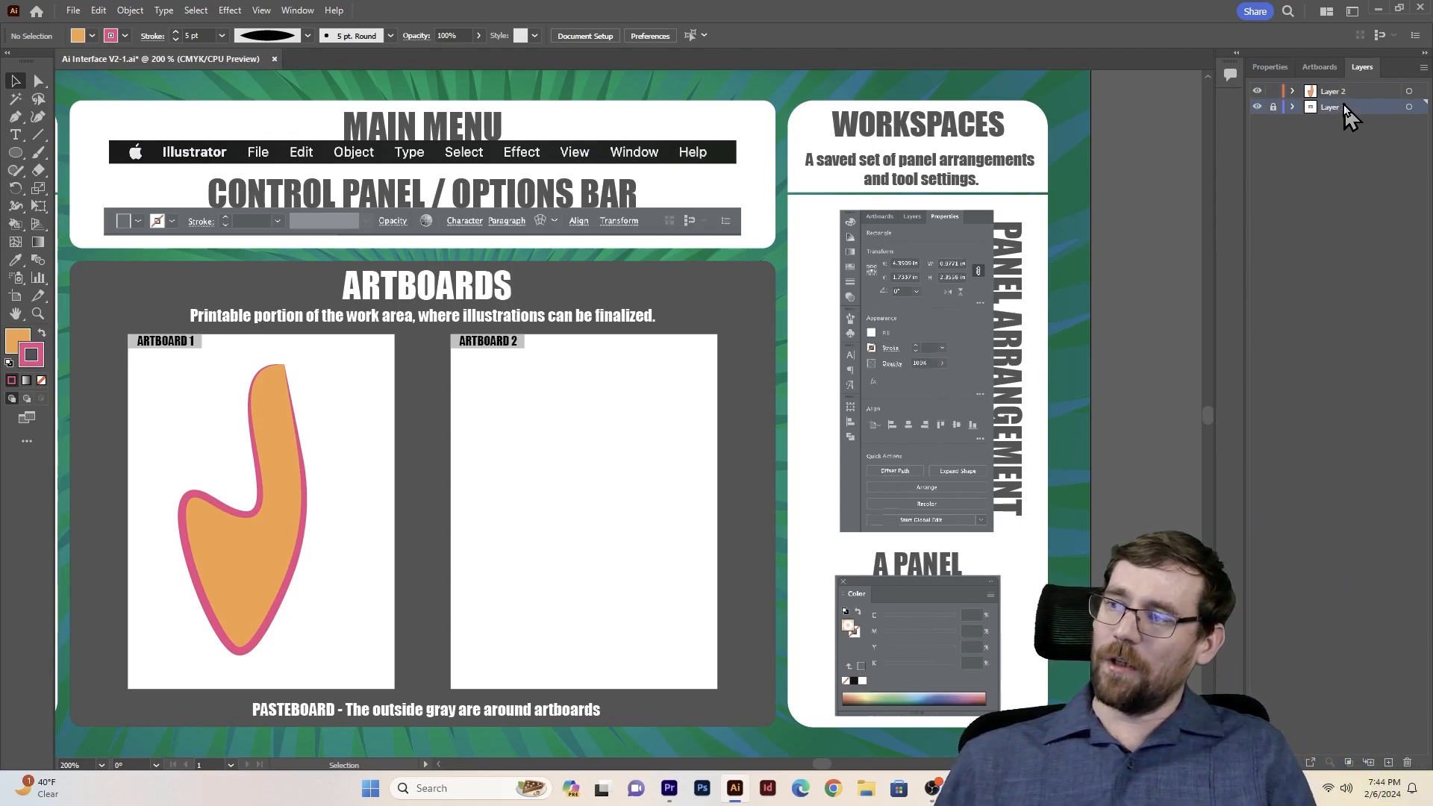
click(1274, 109)
drag(1003, 156, 959, 348)
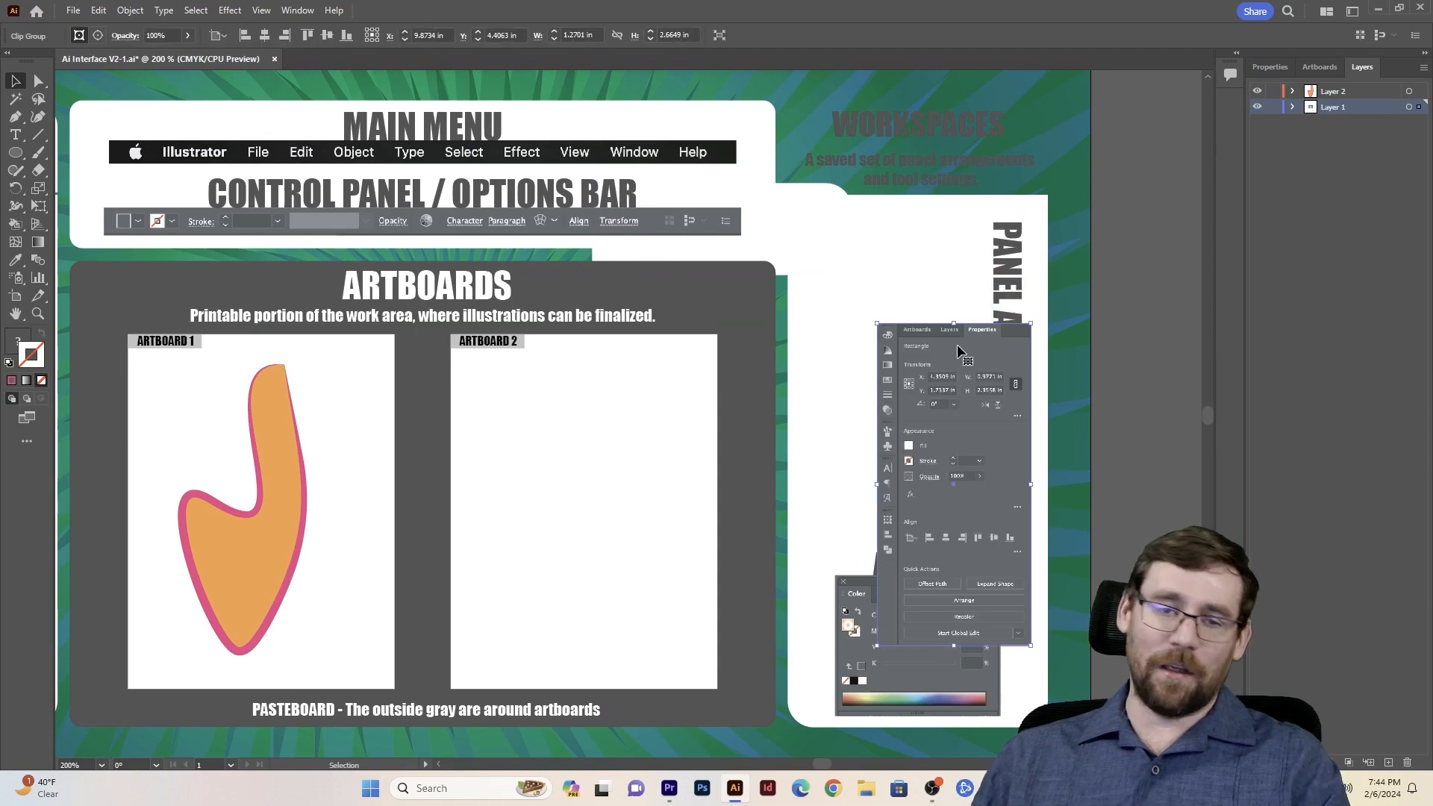
key(ctrl+z)
key(ctrl+z)
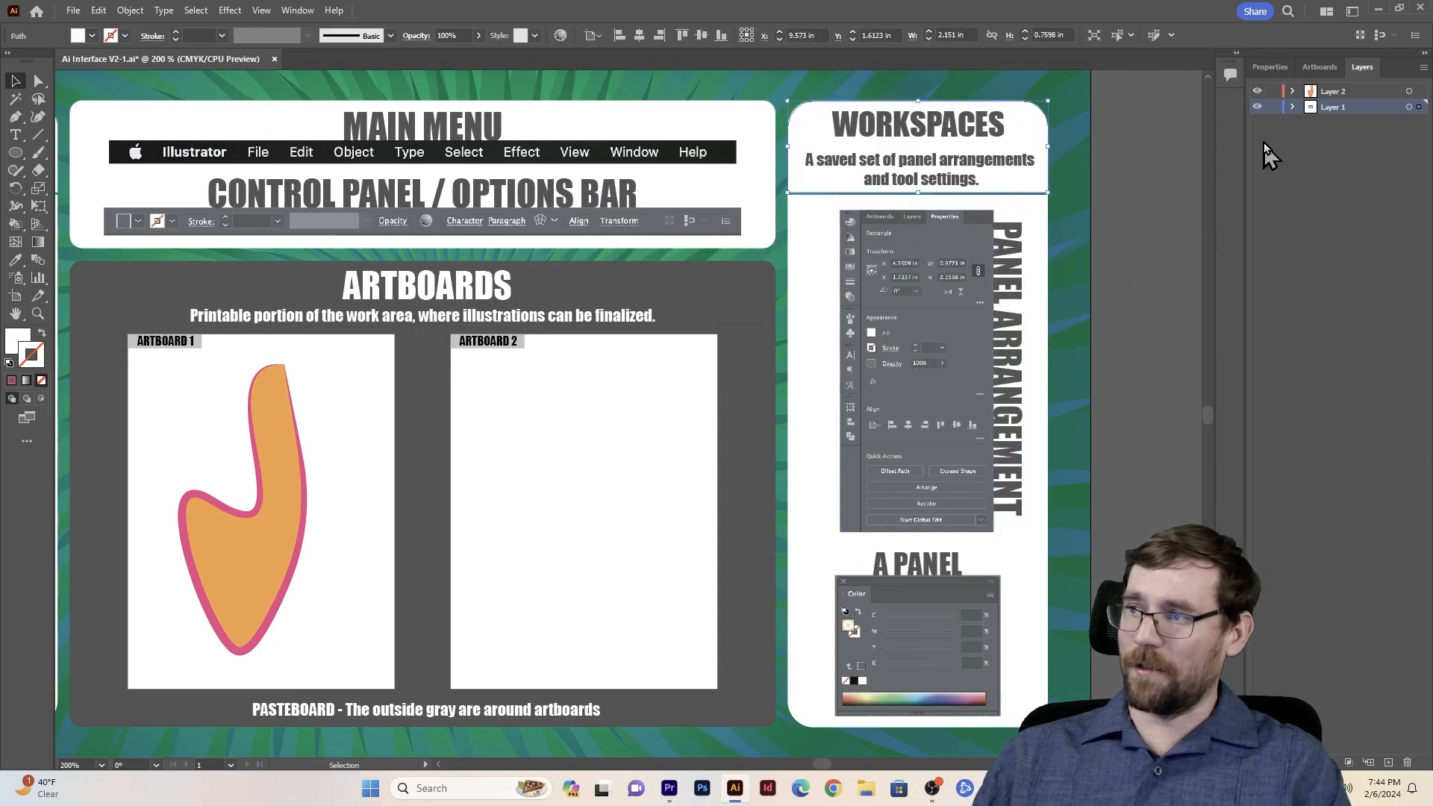
click(1273, 107)
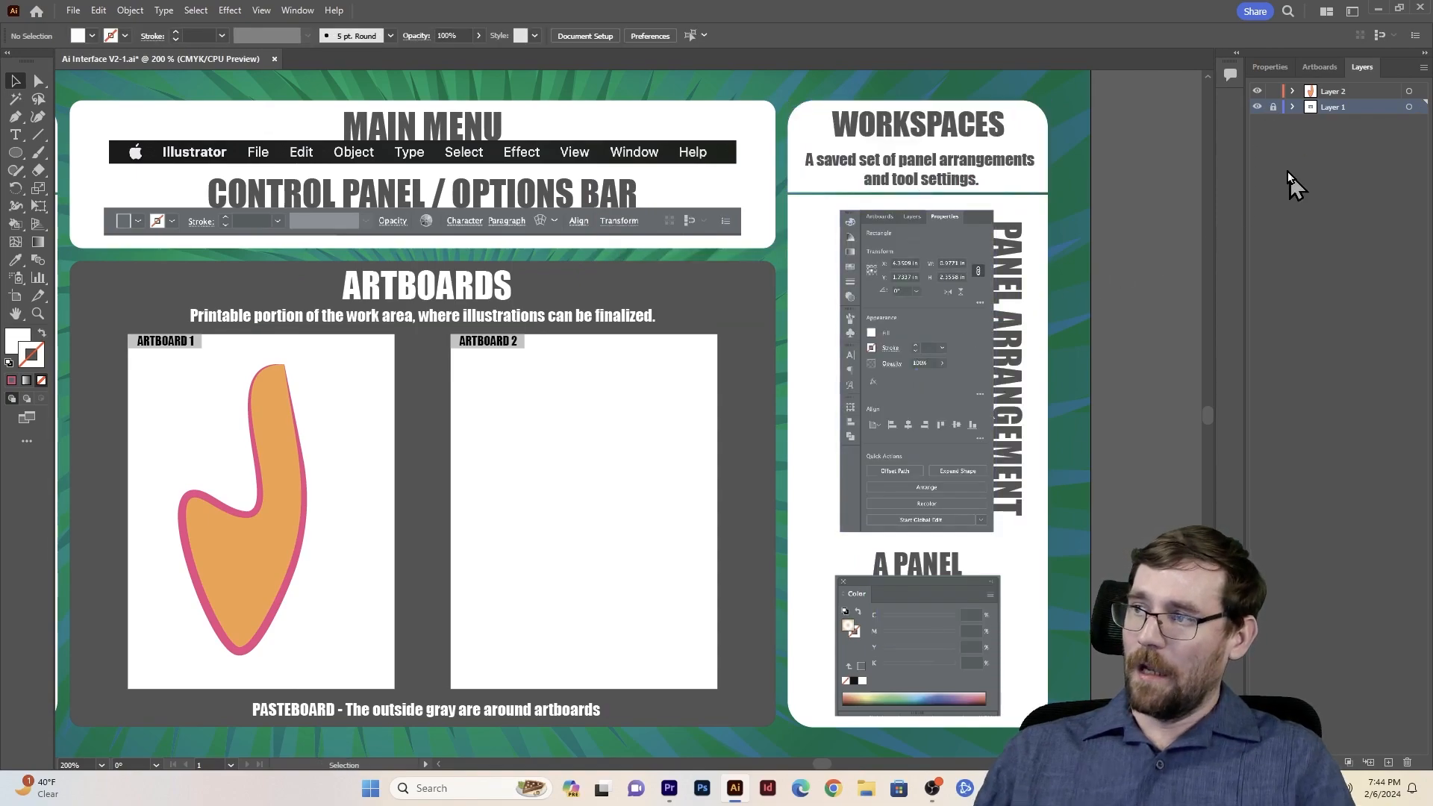
click(1346, 92)
click(1320, 67)
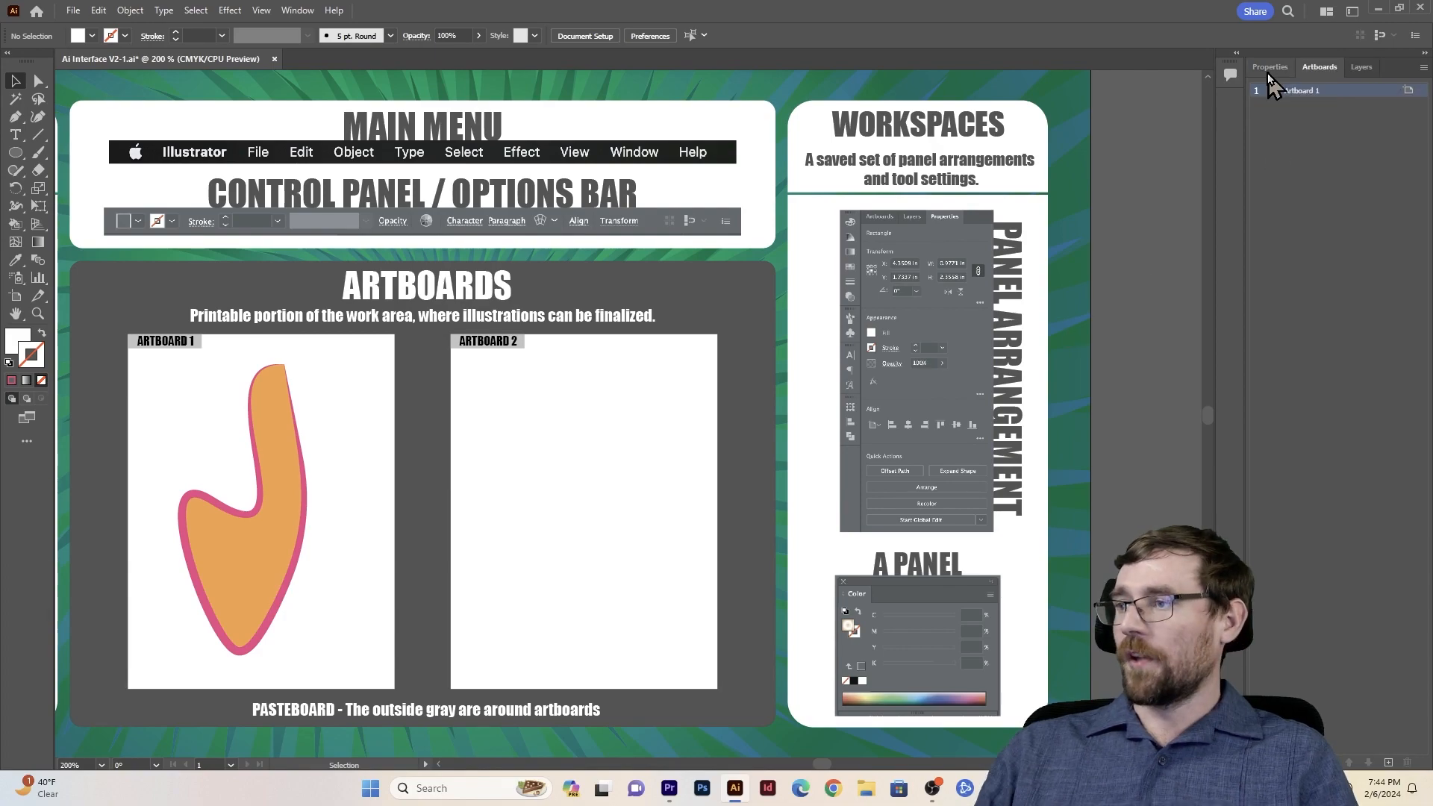
click(1270, 66)
click(1319, 66)
click(1354, 66)
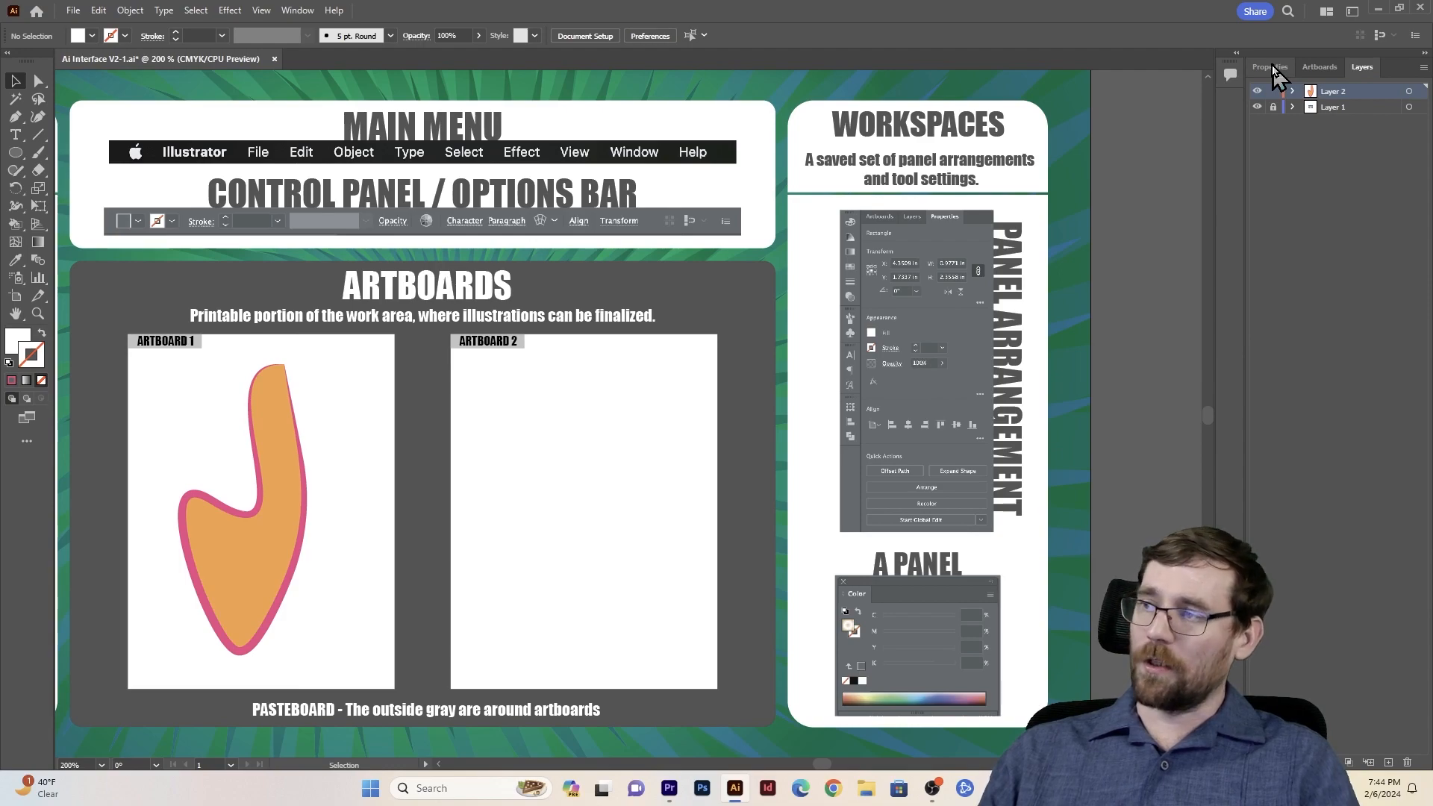
Step: Try to save the current panel arrangement as a new workspace
click(1354, 20)
click(1354, 20)
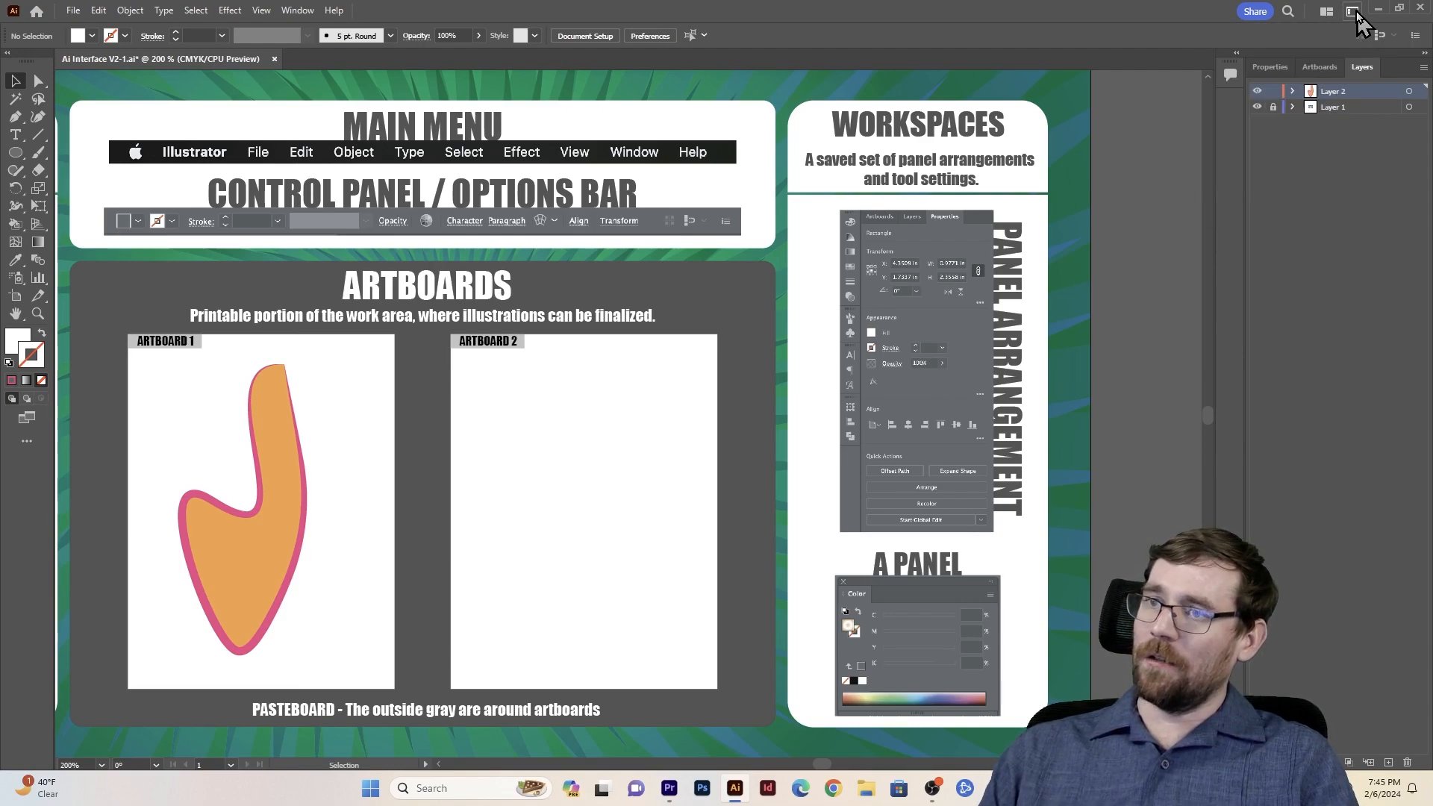
click(294, 11)
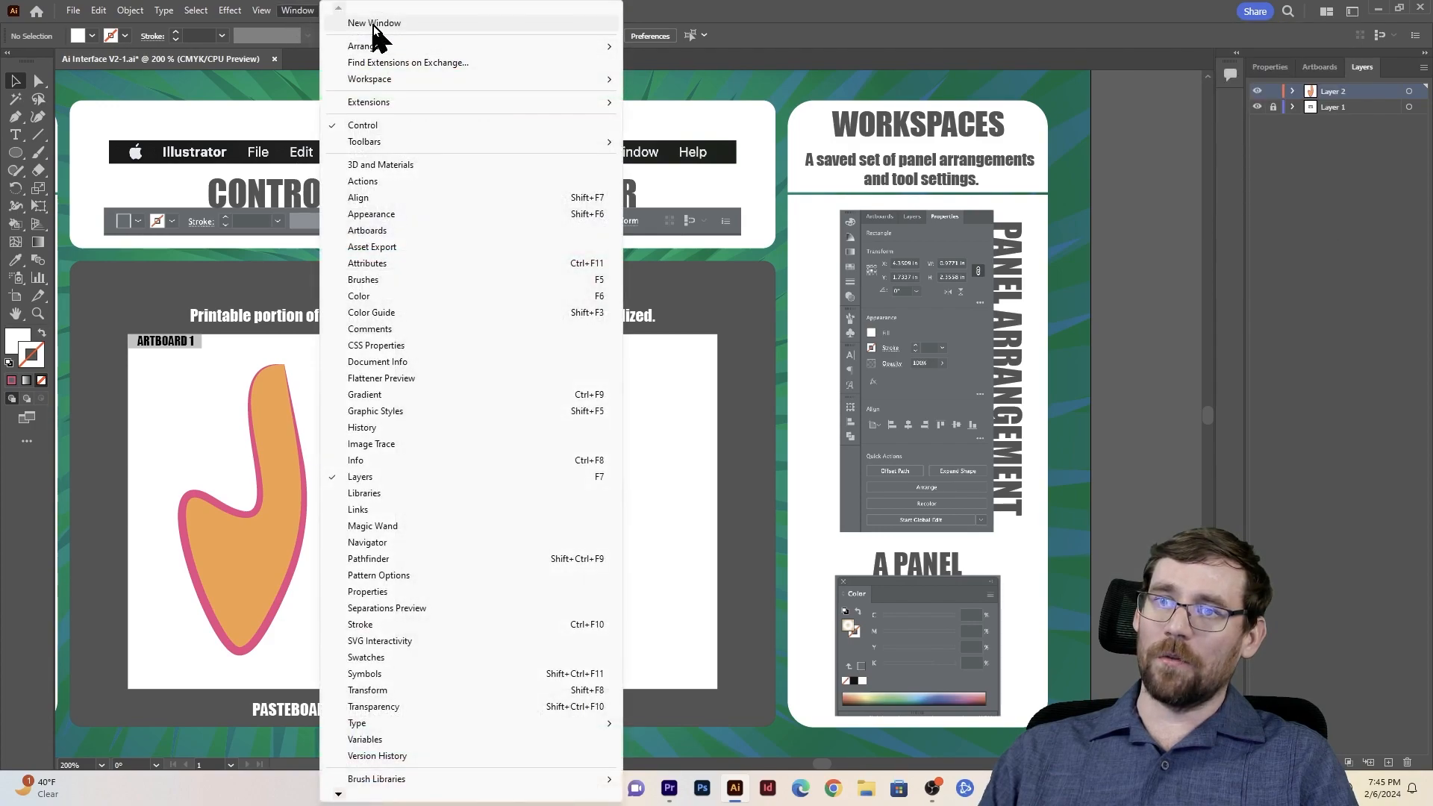
mouse_move(399, 79)
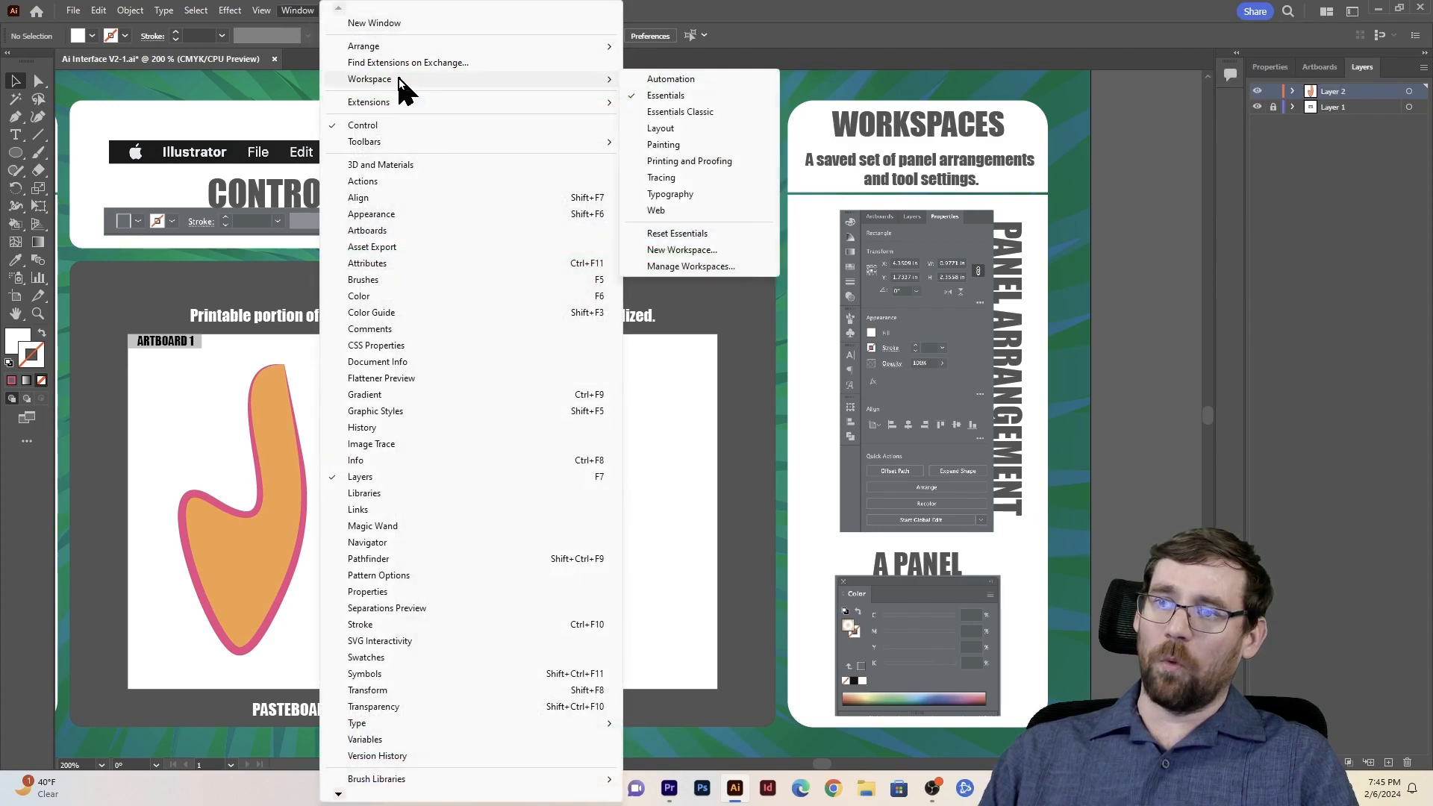
click(691, 254)
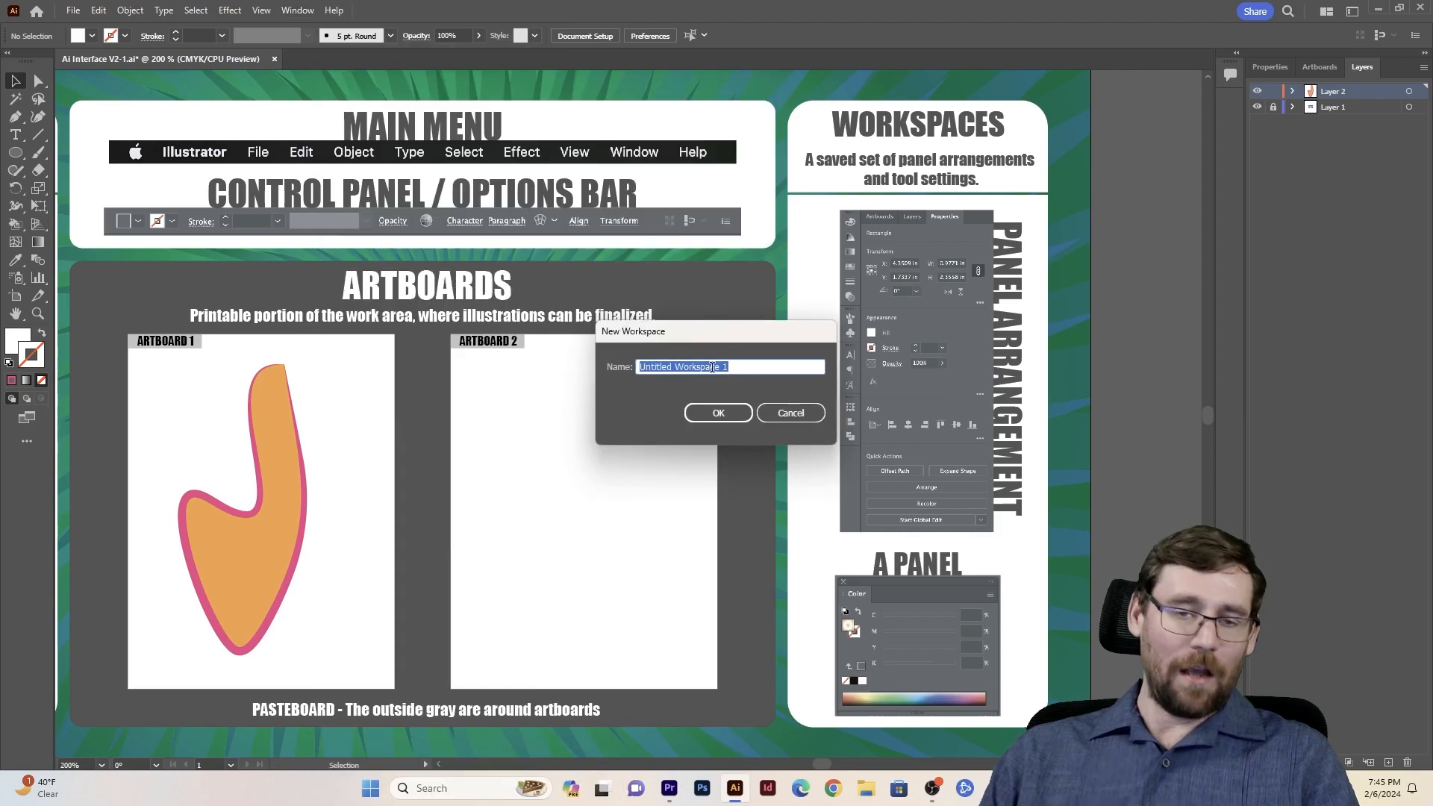
click(802, 429)
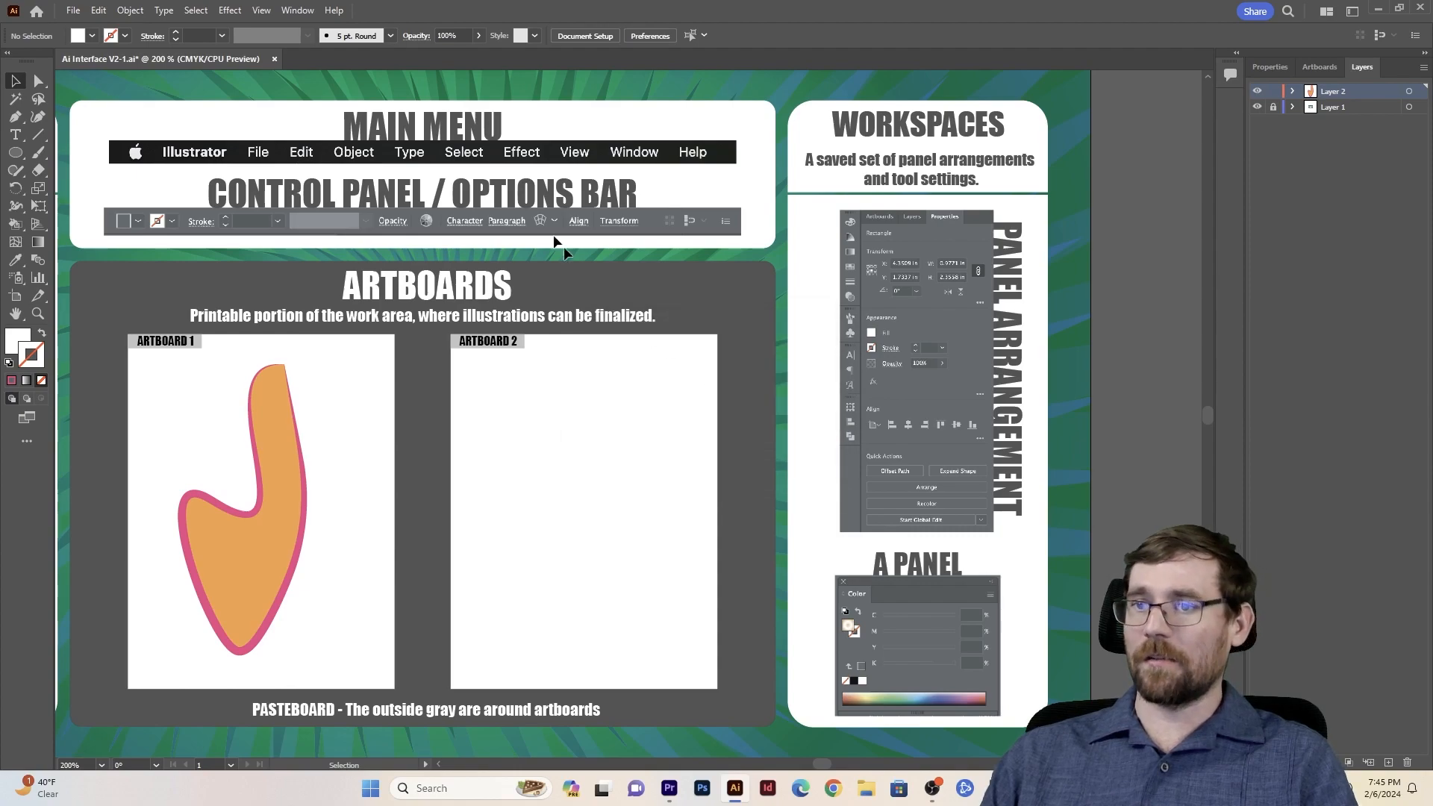
click(293, 12)
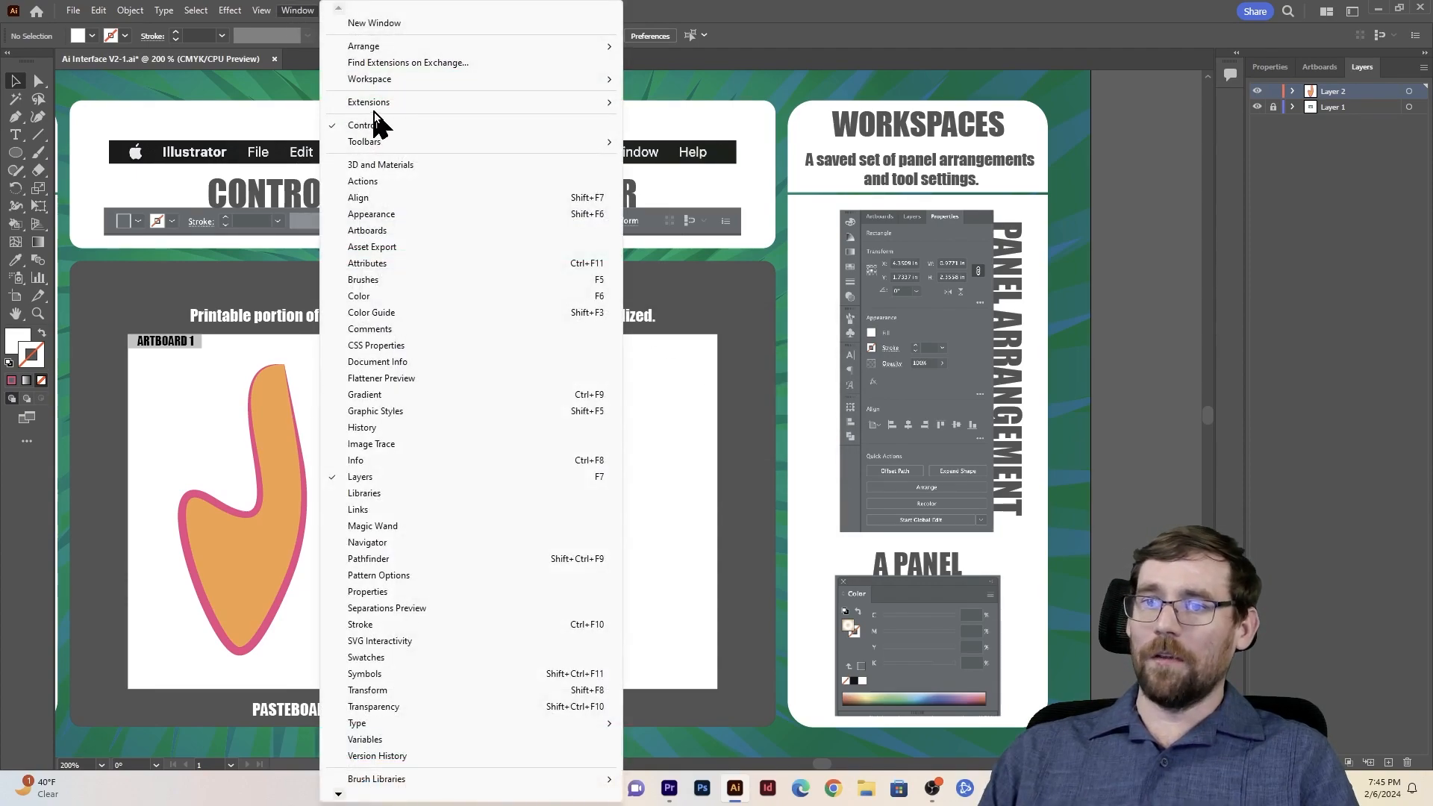
mouse_move(435, 79)
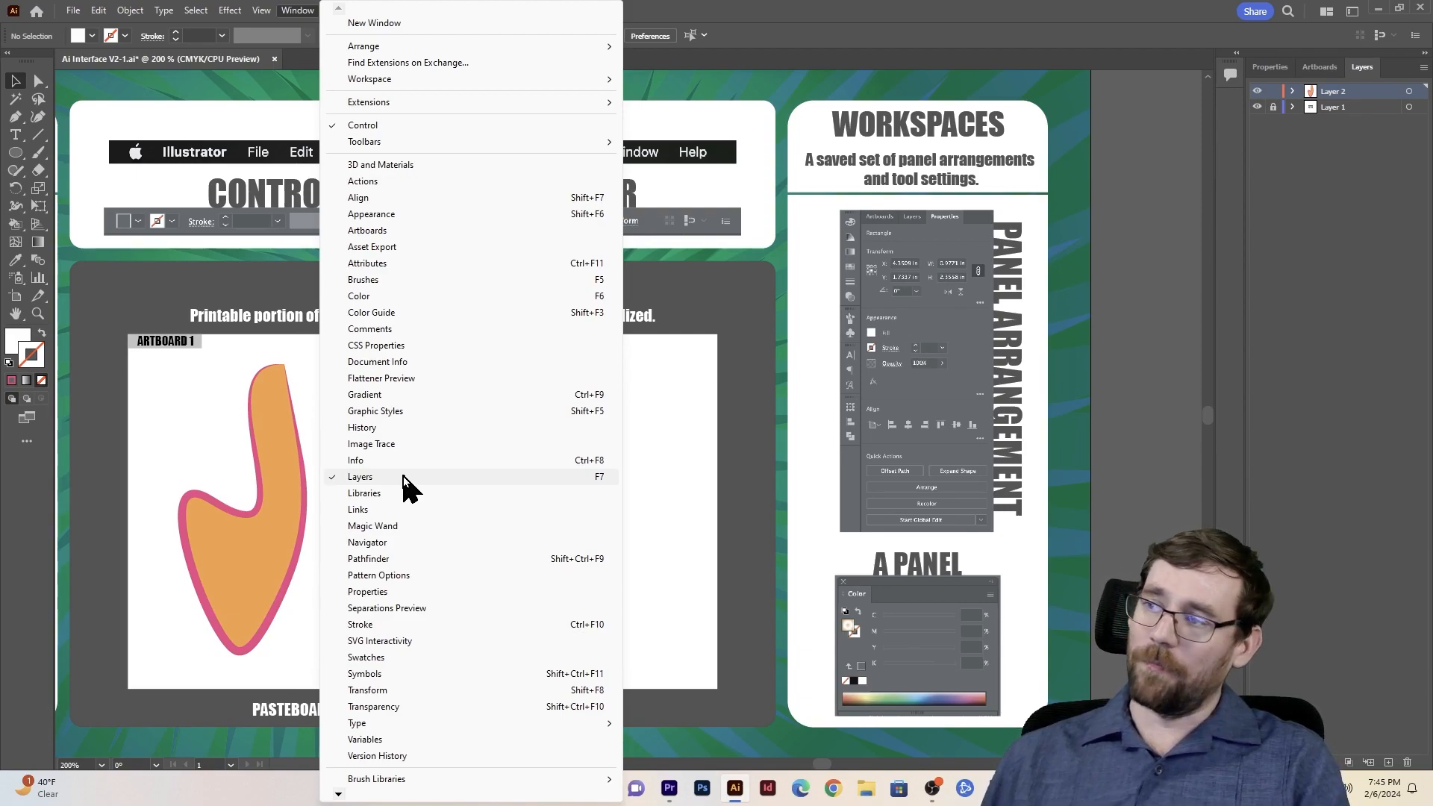
click(1239, 159)
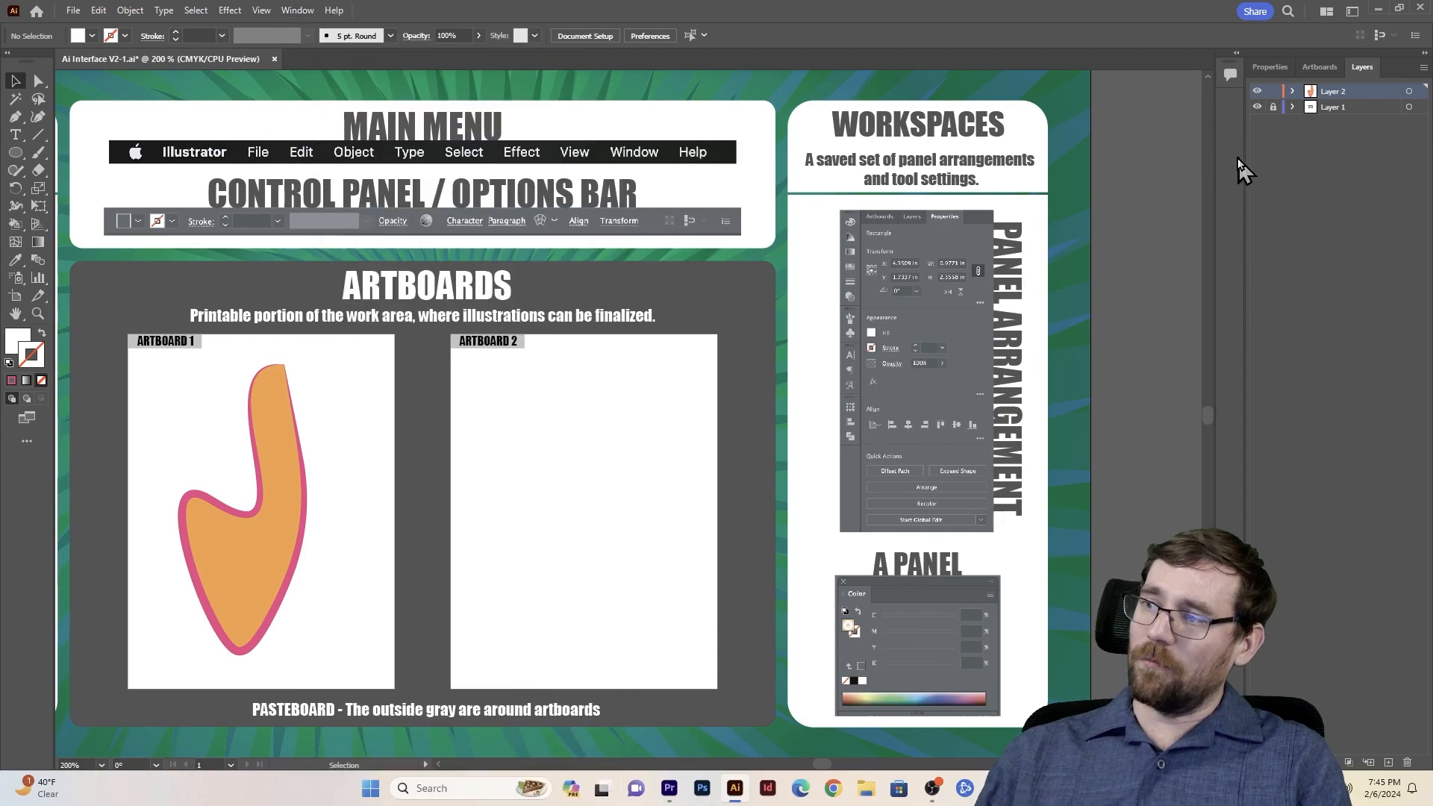
click(1230, 77)
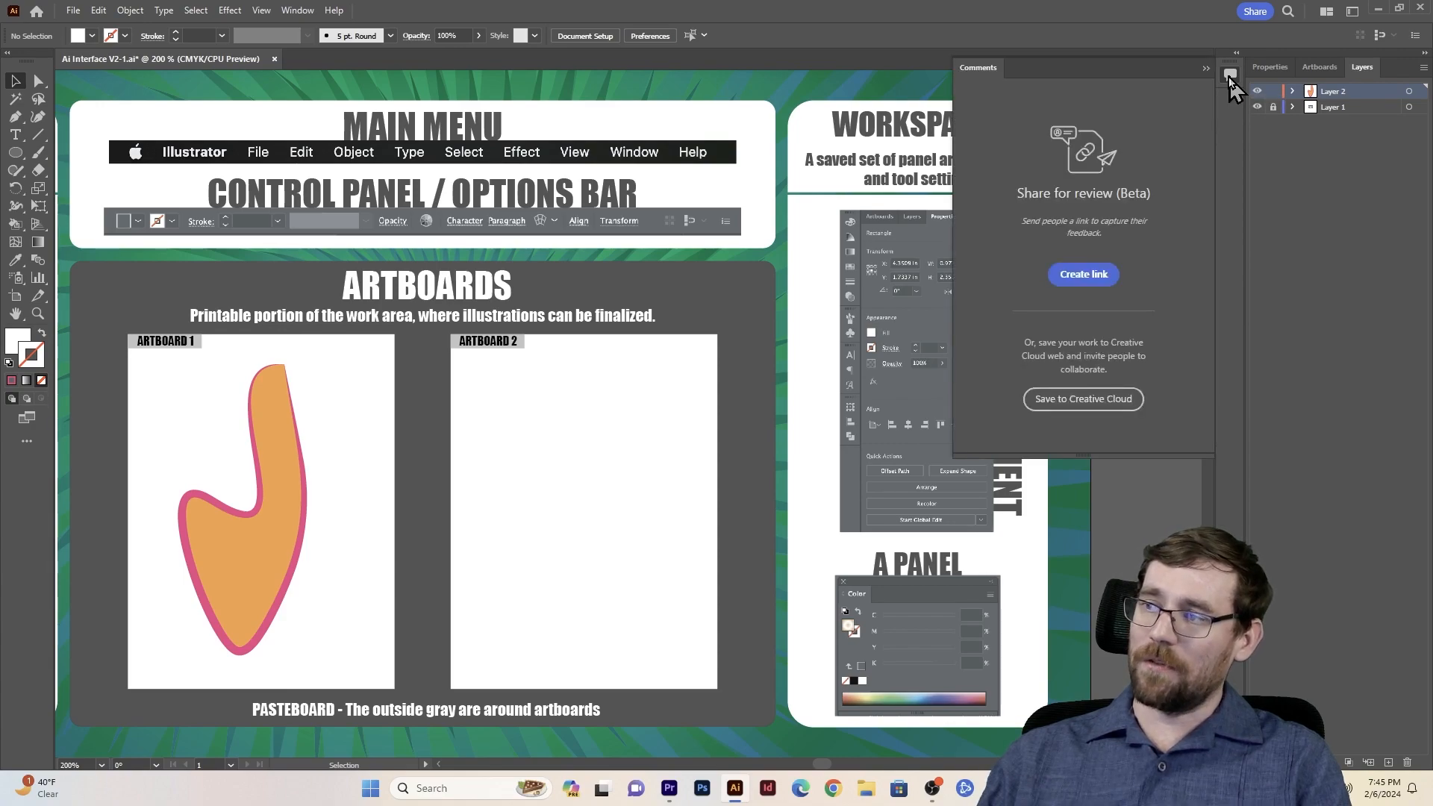
click(1230, 76)
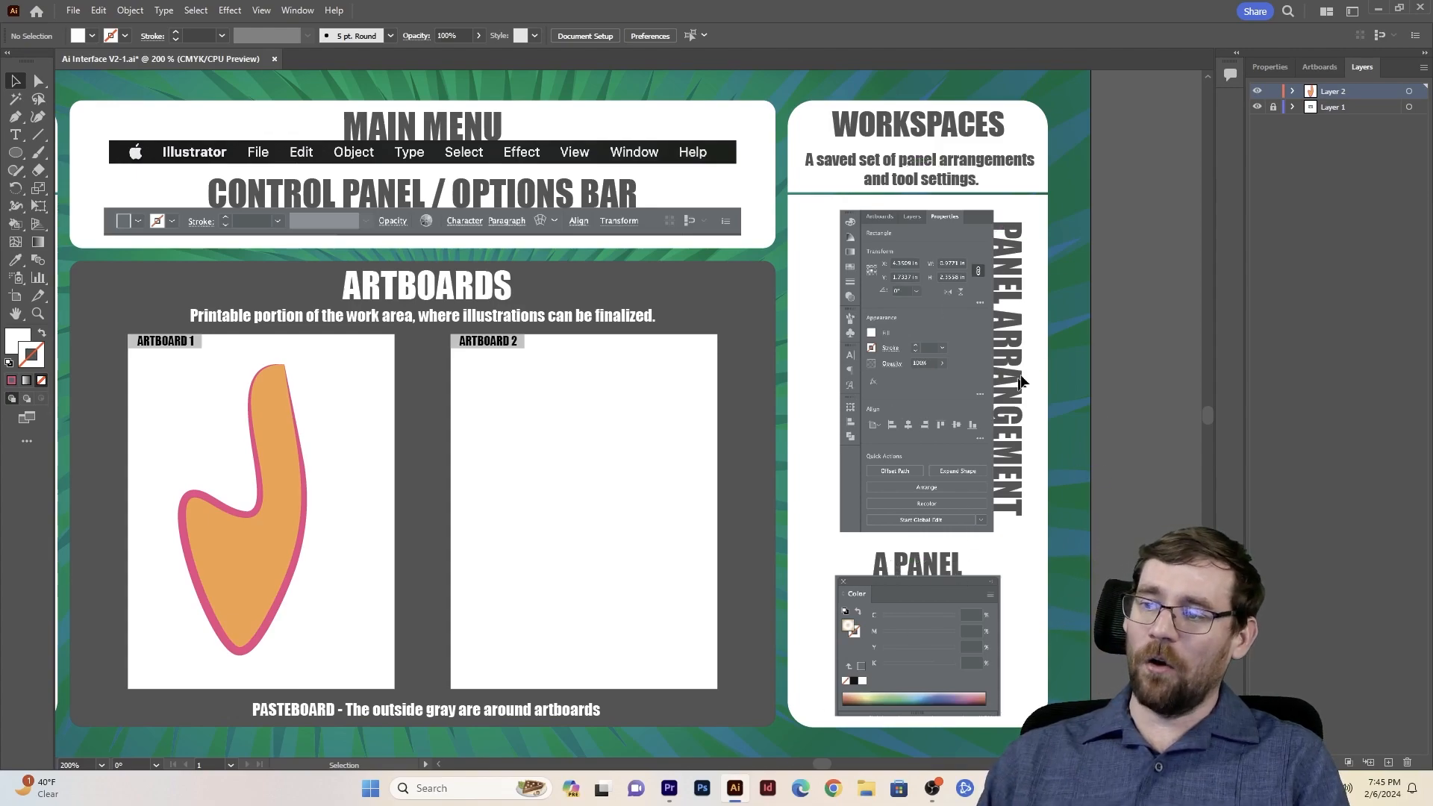
Step: Hide both Layer 1 and Layer 2, and make only Layer 1 visible again
drag(656, 431, 878, 375)
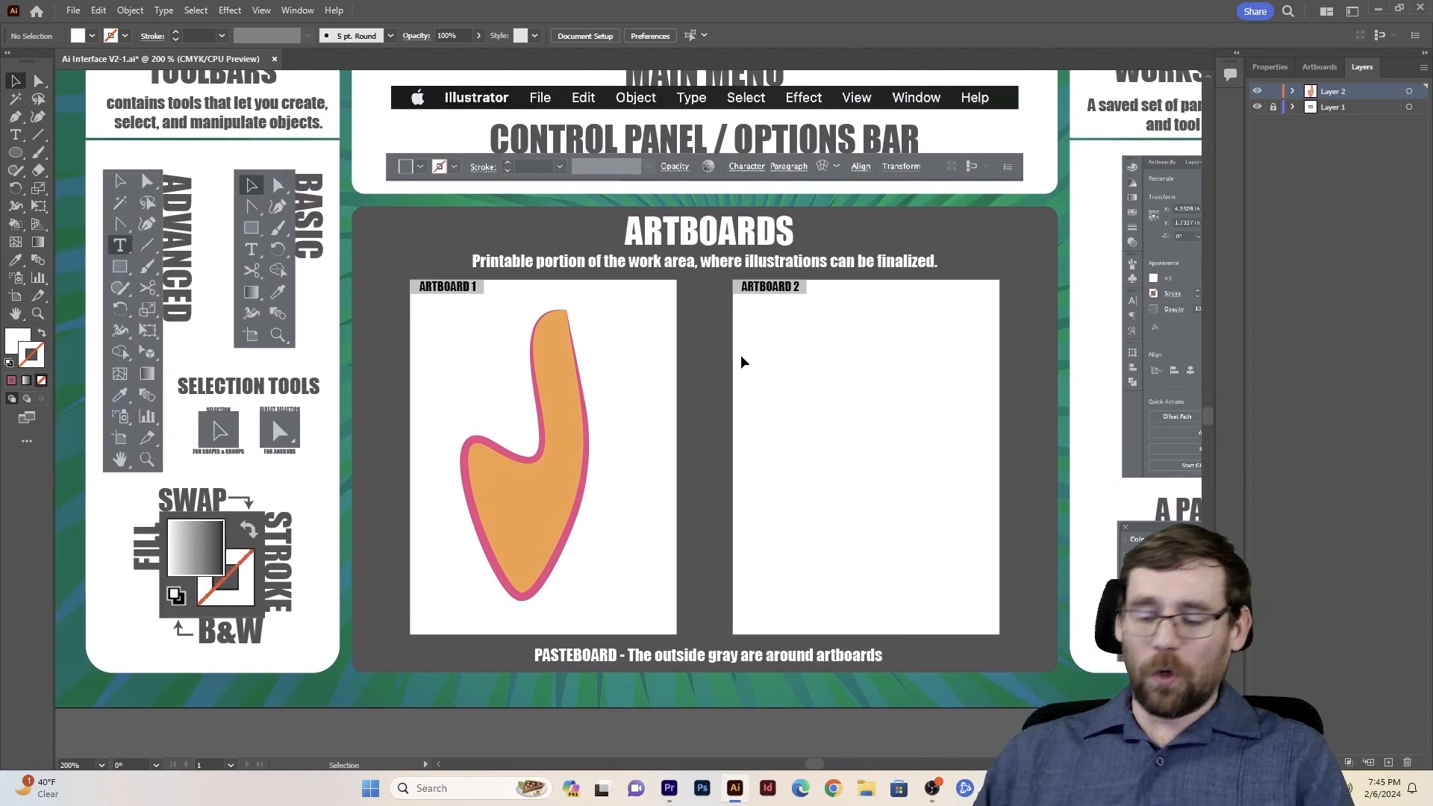
key(ctrl+minus)
key(ctrl+minus)
key(ctrl+minus)
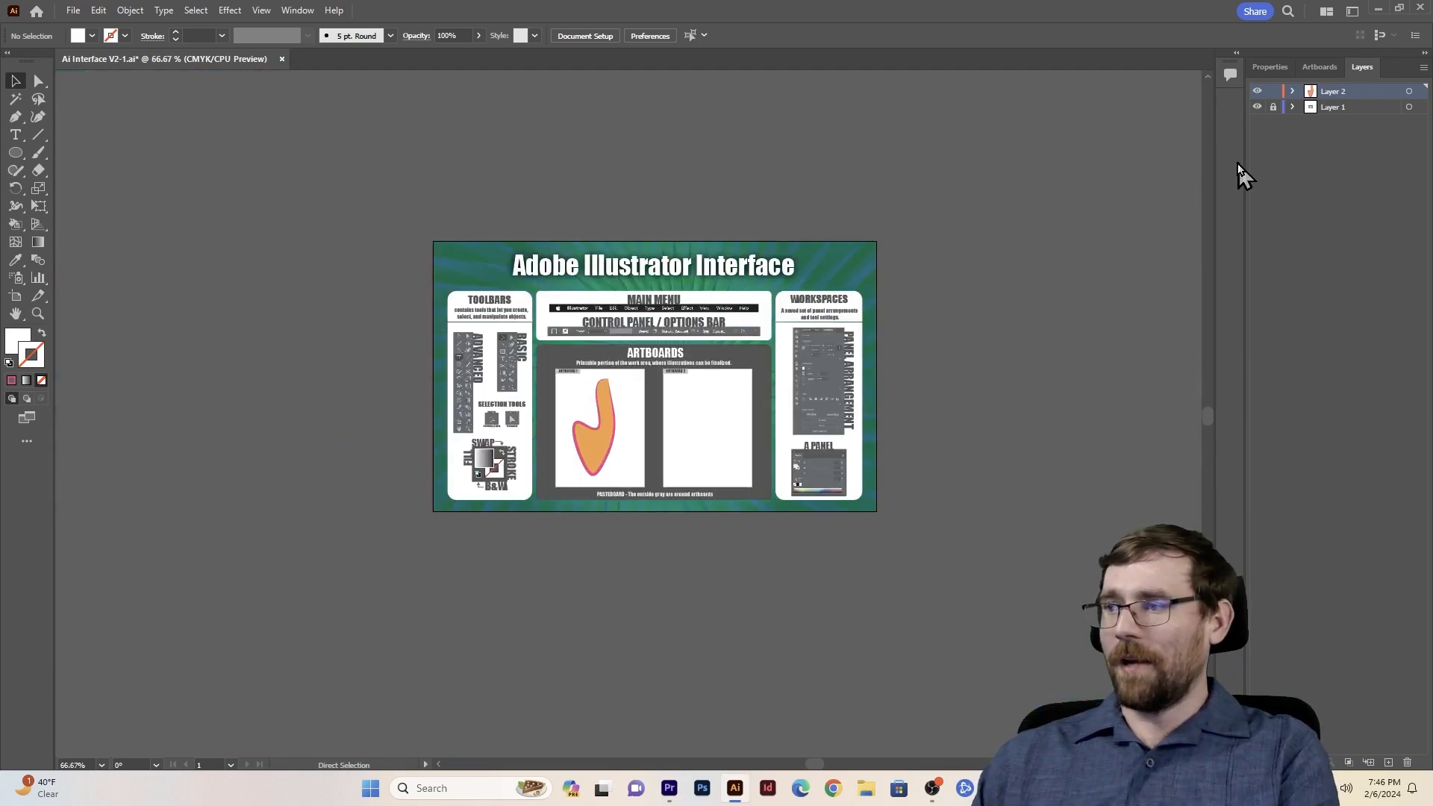
click(1256, 107)
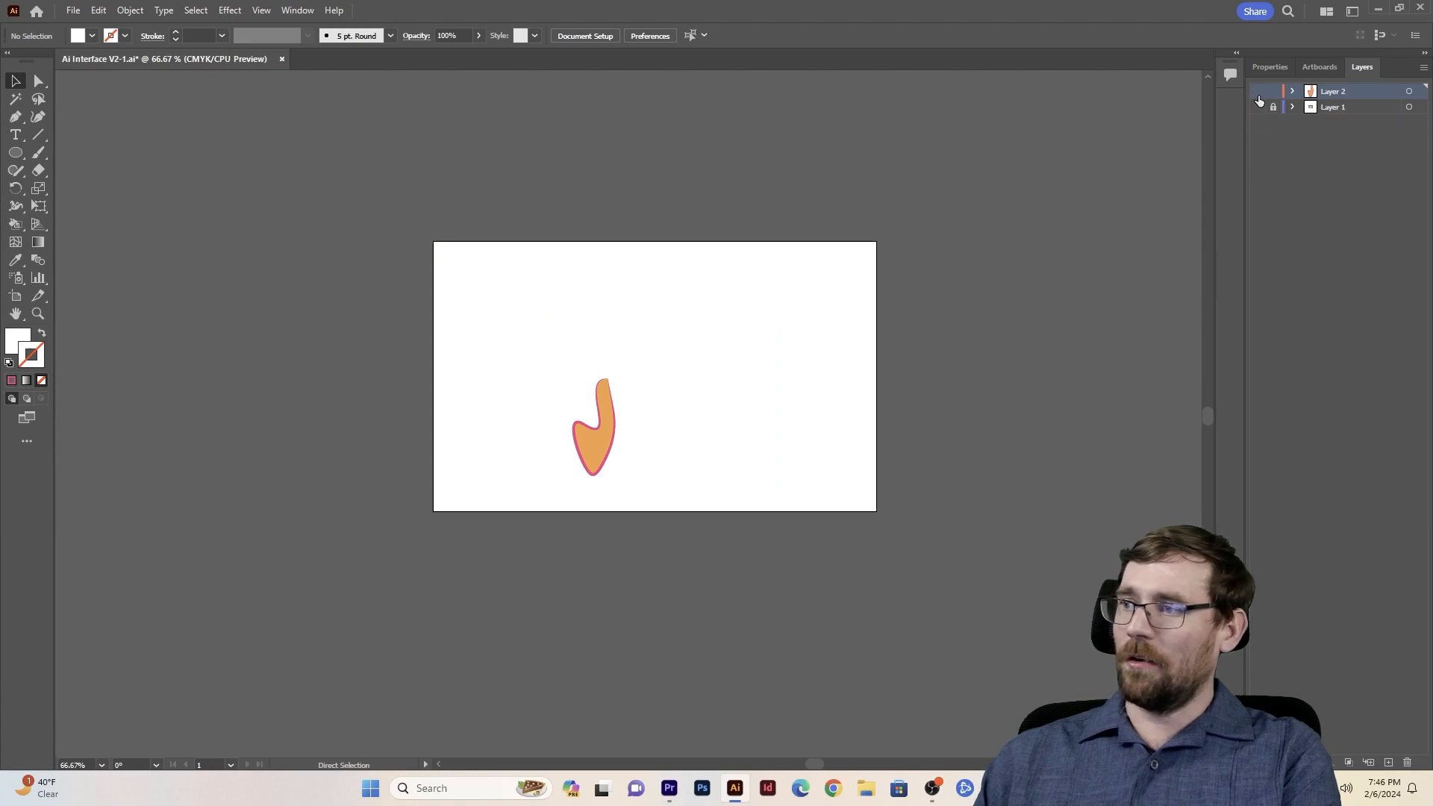
click(1258, 92)
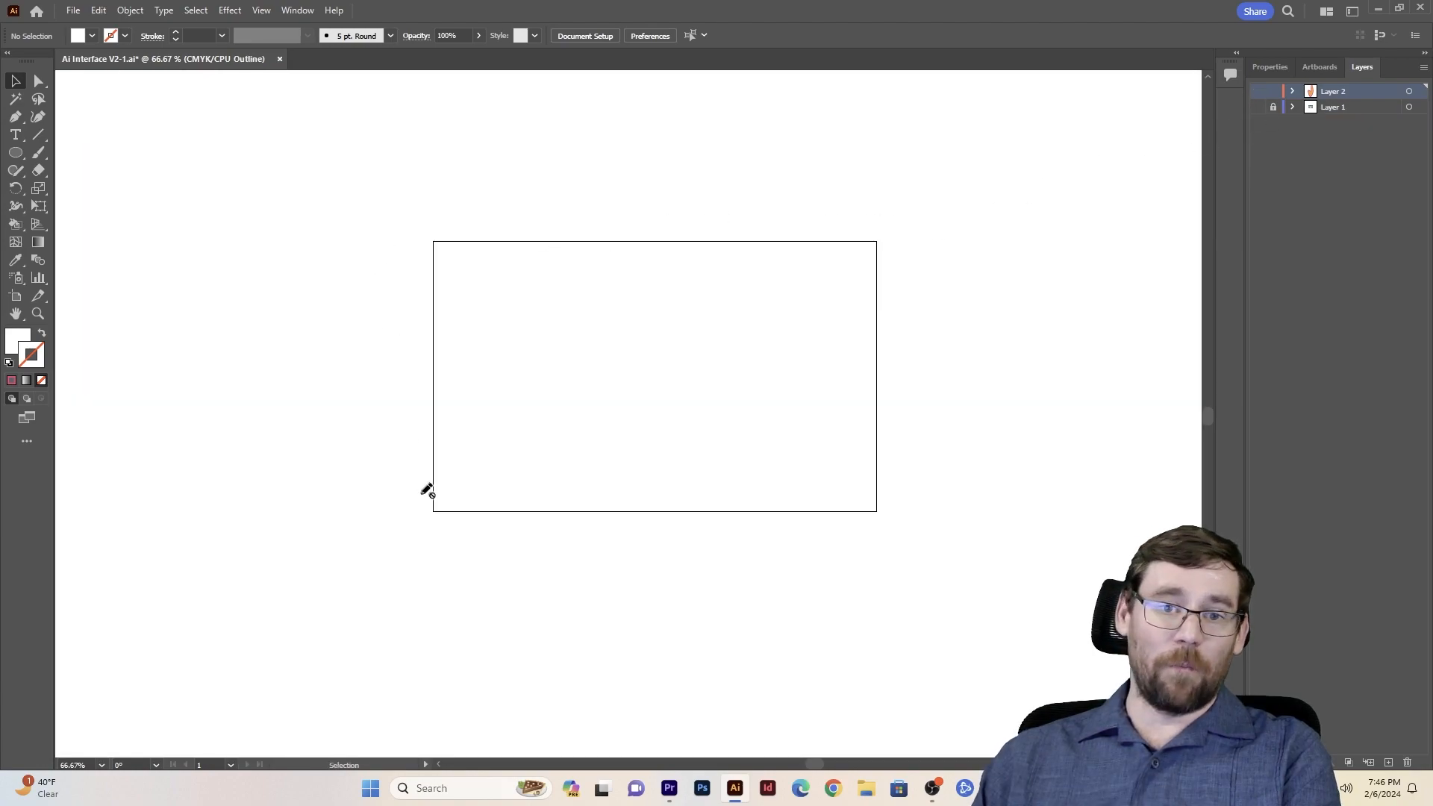
click(1257, 107)
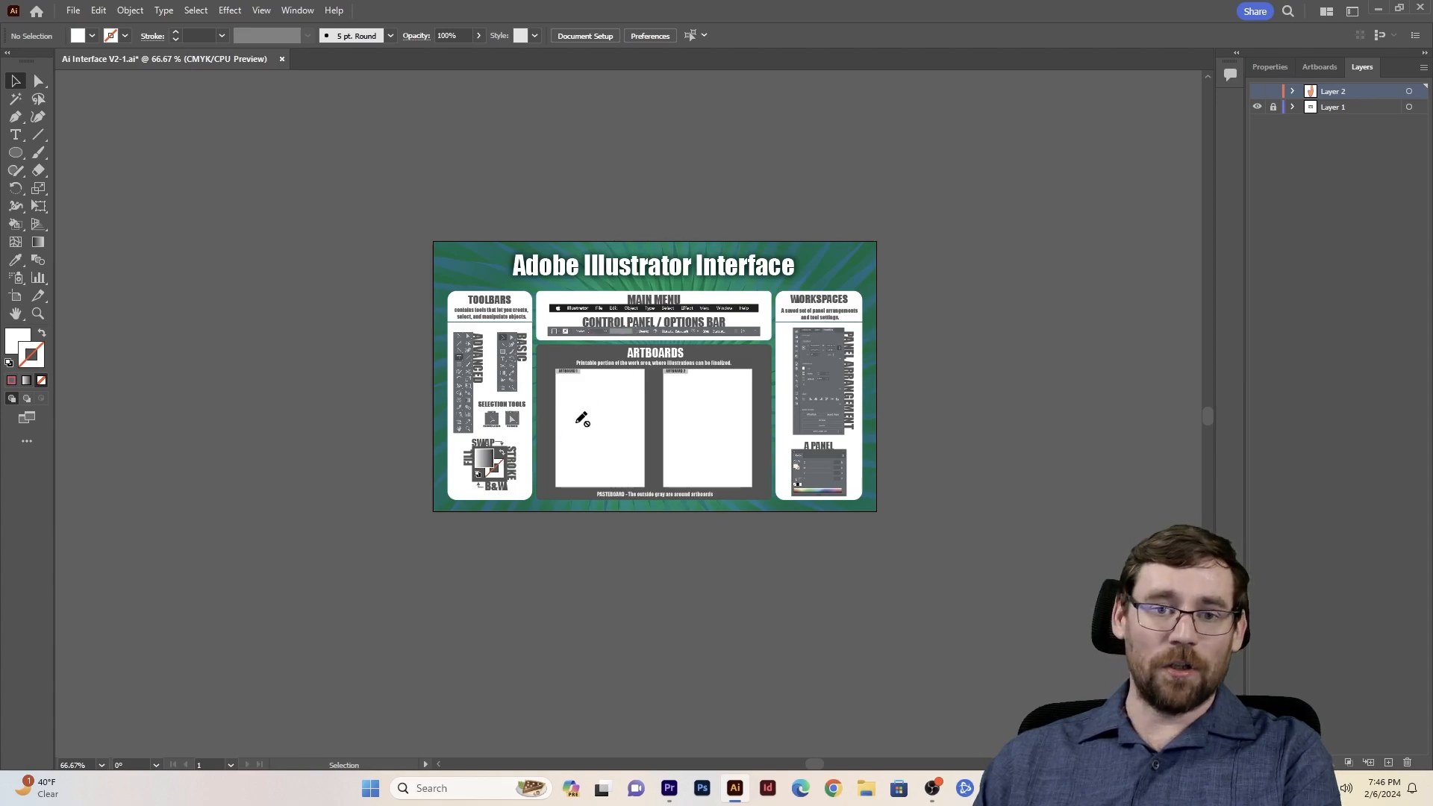
Step: Activate the Artboard tool and view the Artboard Options of Artboard 1 without changing them
click(16, 298)
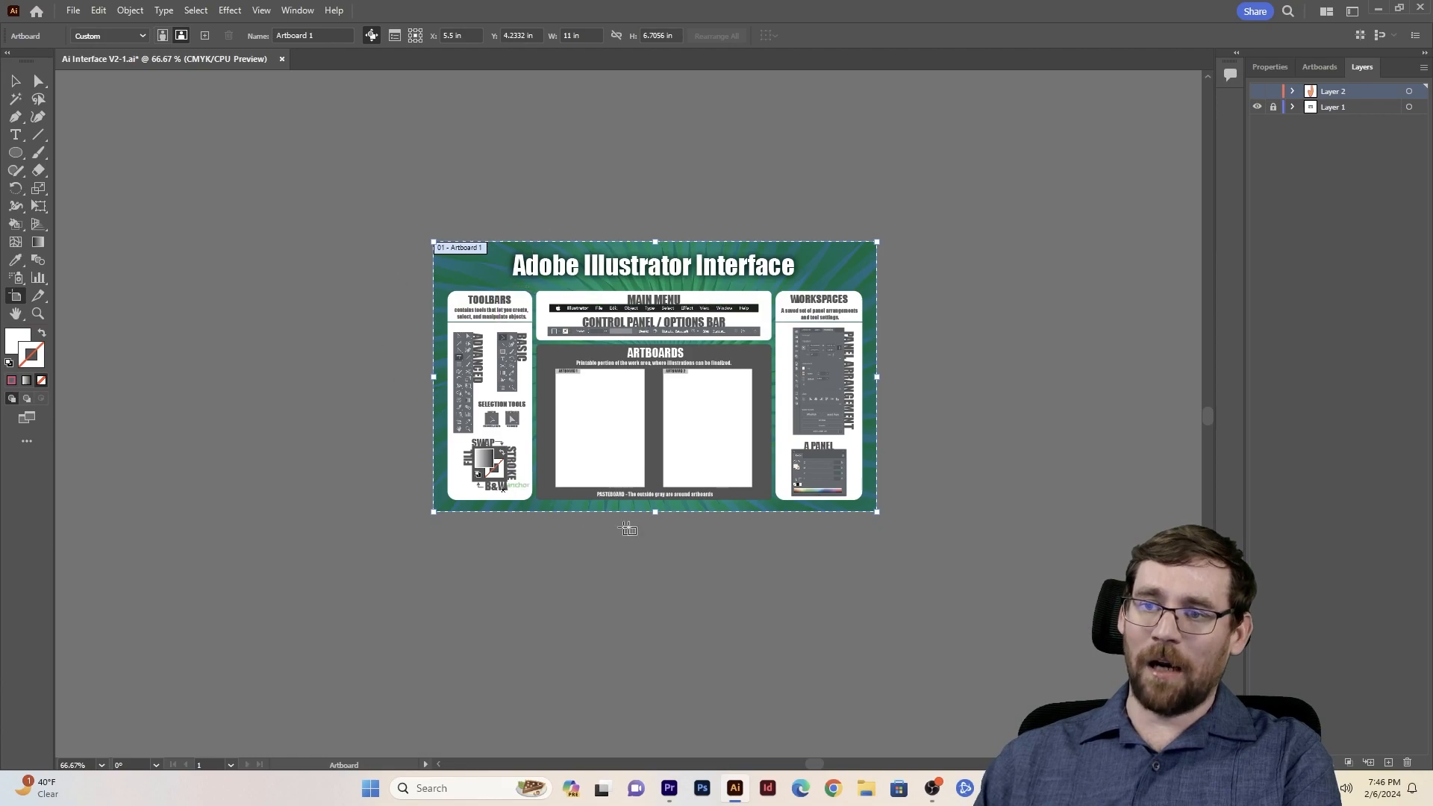
click(1320, 67)
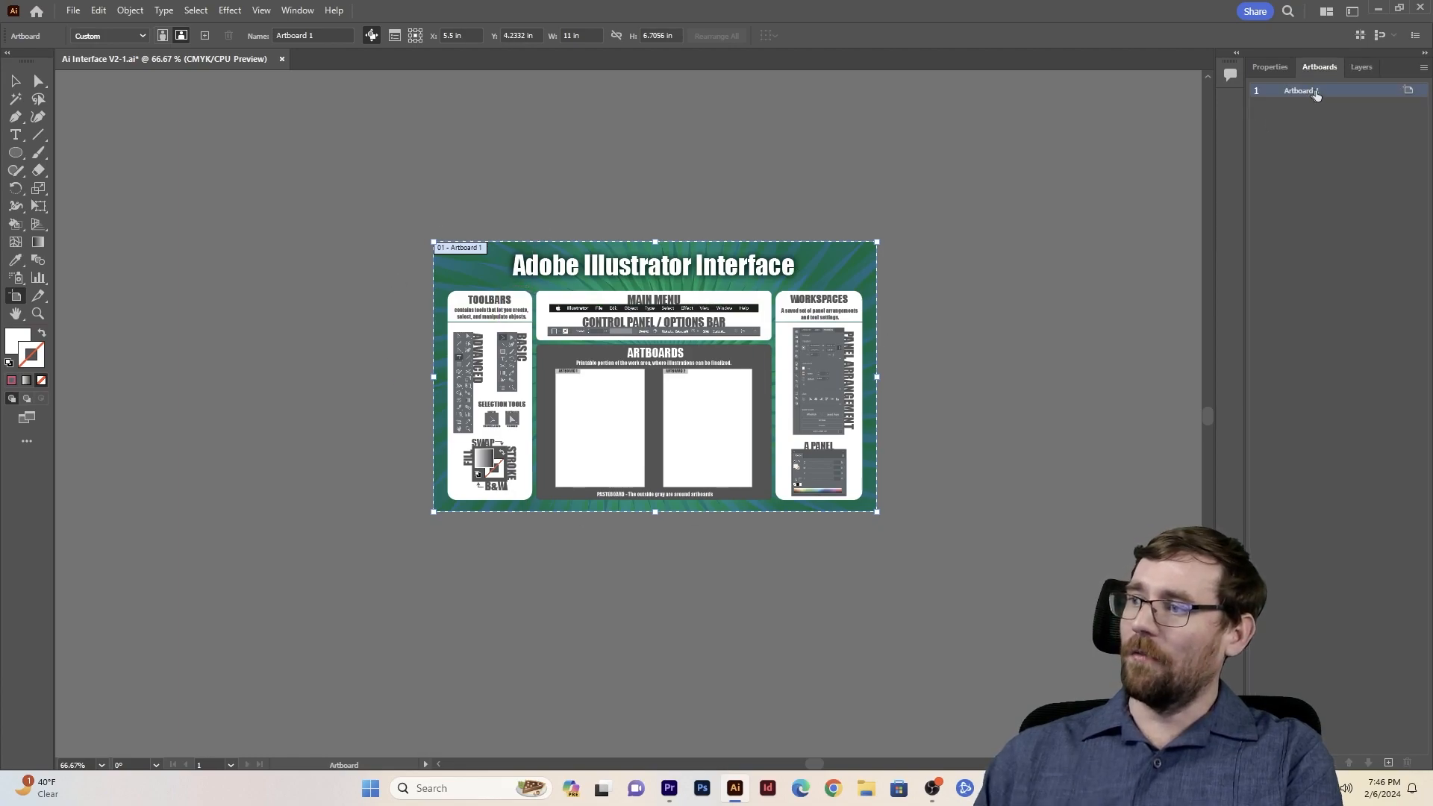
click(1409, 90)
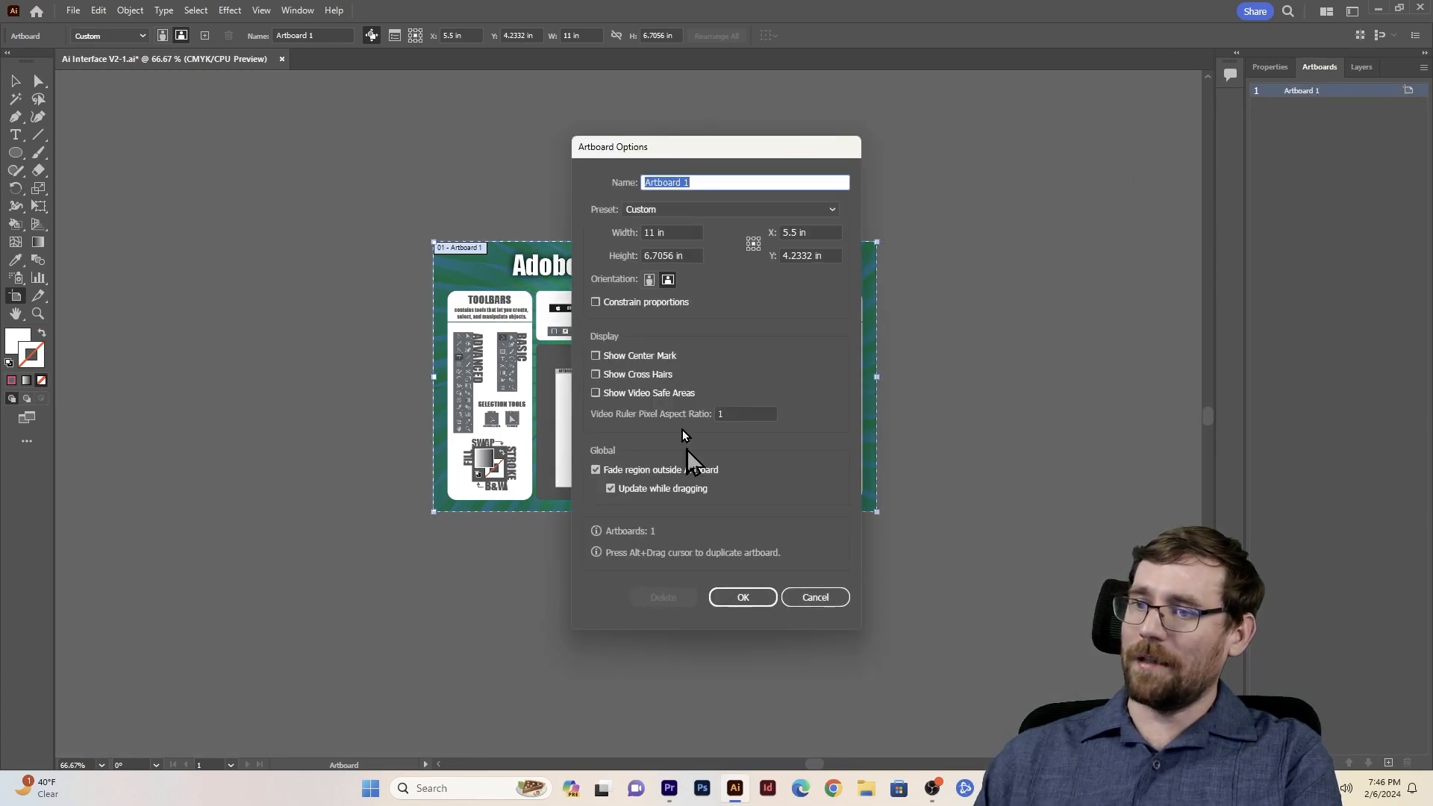
click(822, 598)
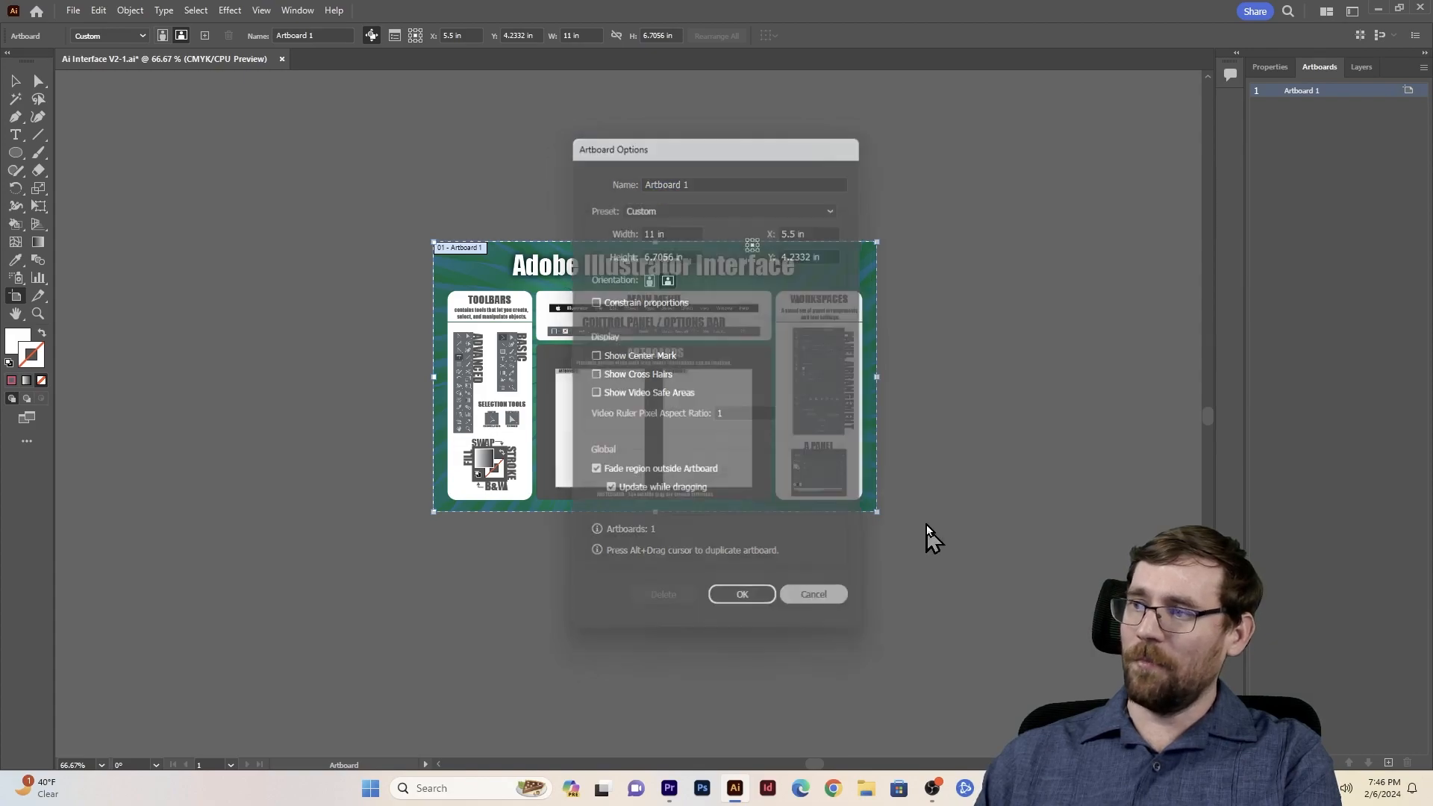
Step: Add two new artboards beside Artboard 1 and delete both of them again
click(1388, 762)
click(1388, 762)
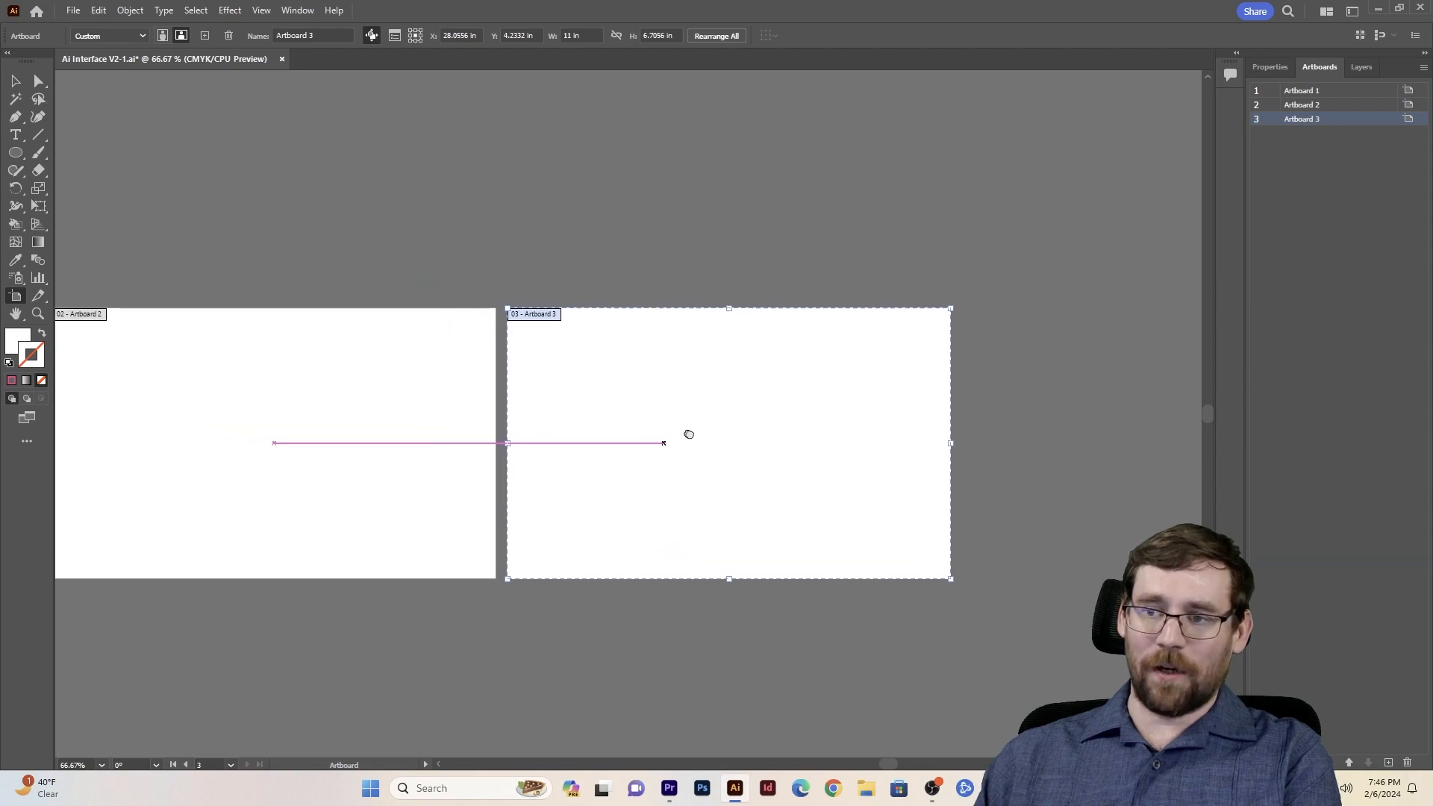
drag(689, 434, 995, 327)
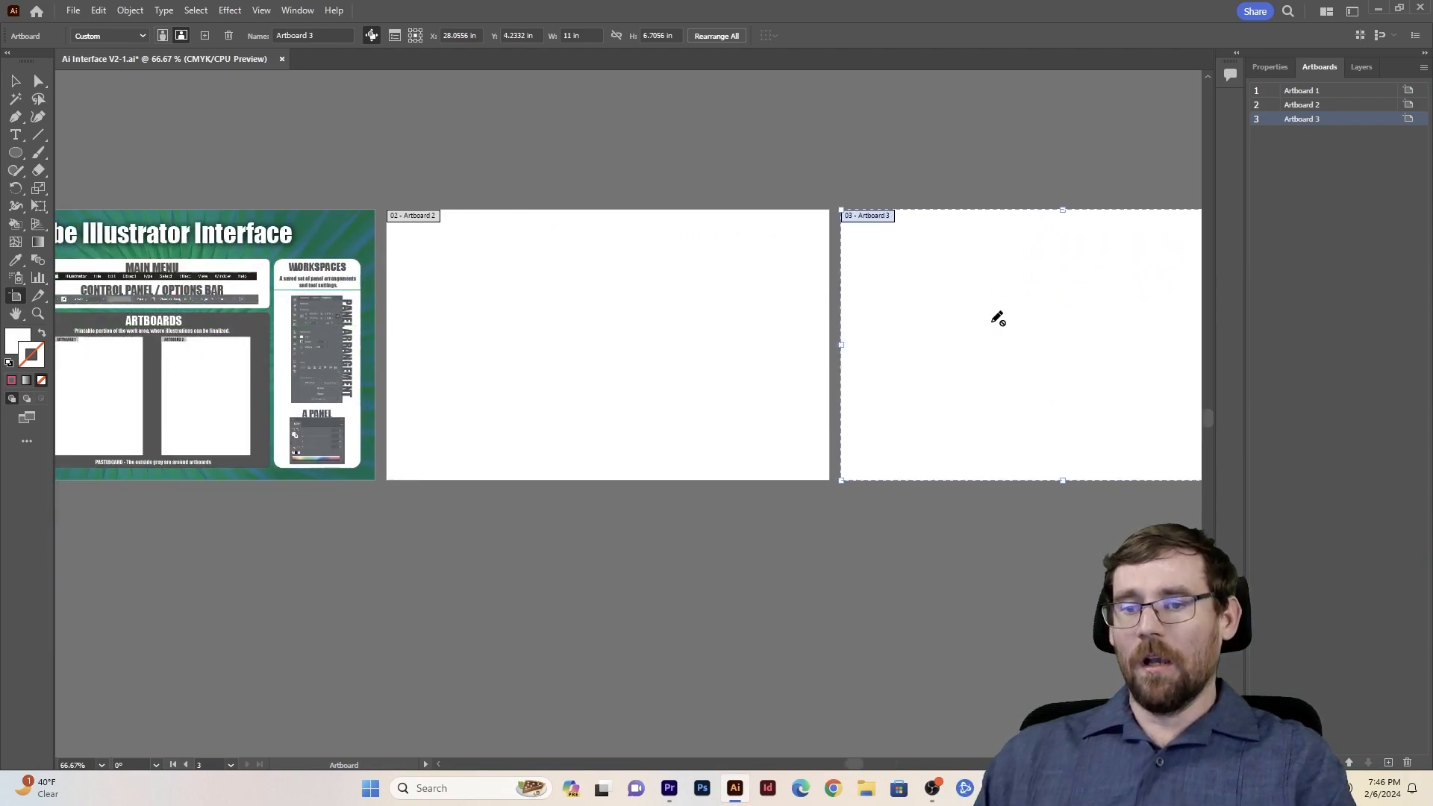
key(Delete)
key(Delete)
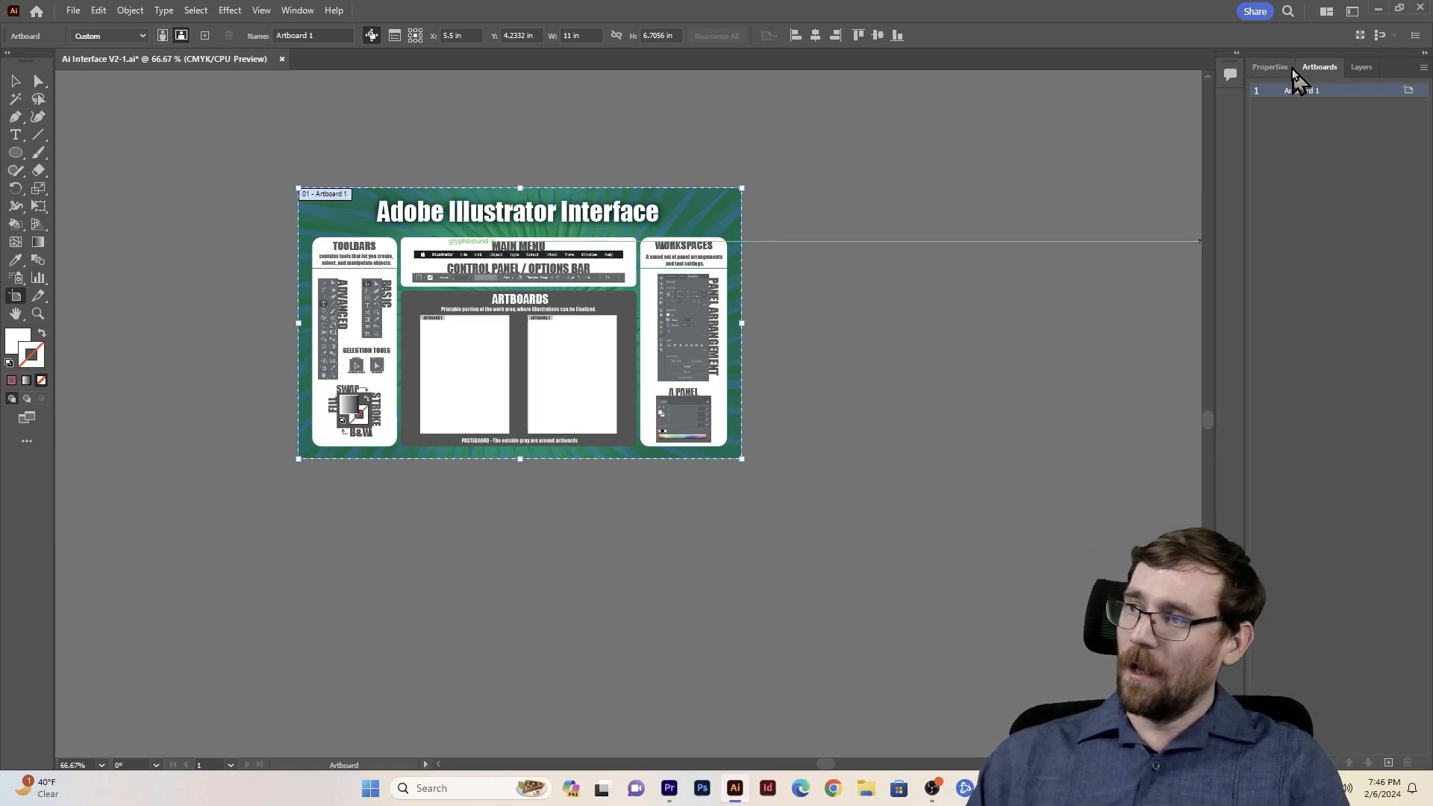
Step: Make Layer 2 visible again
click(1357, 67)
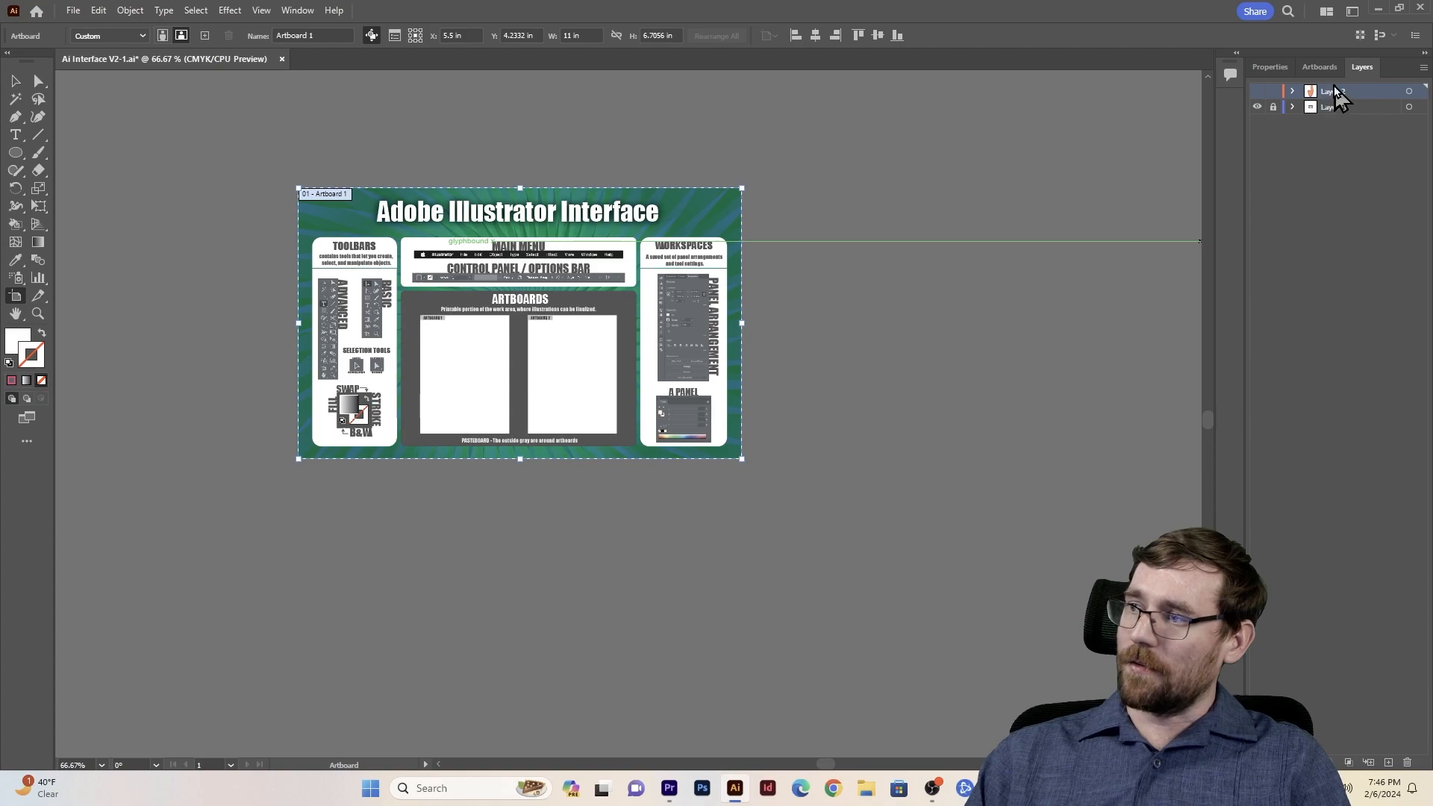
click(1257, 95)
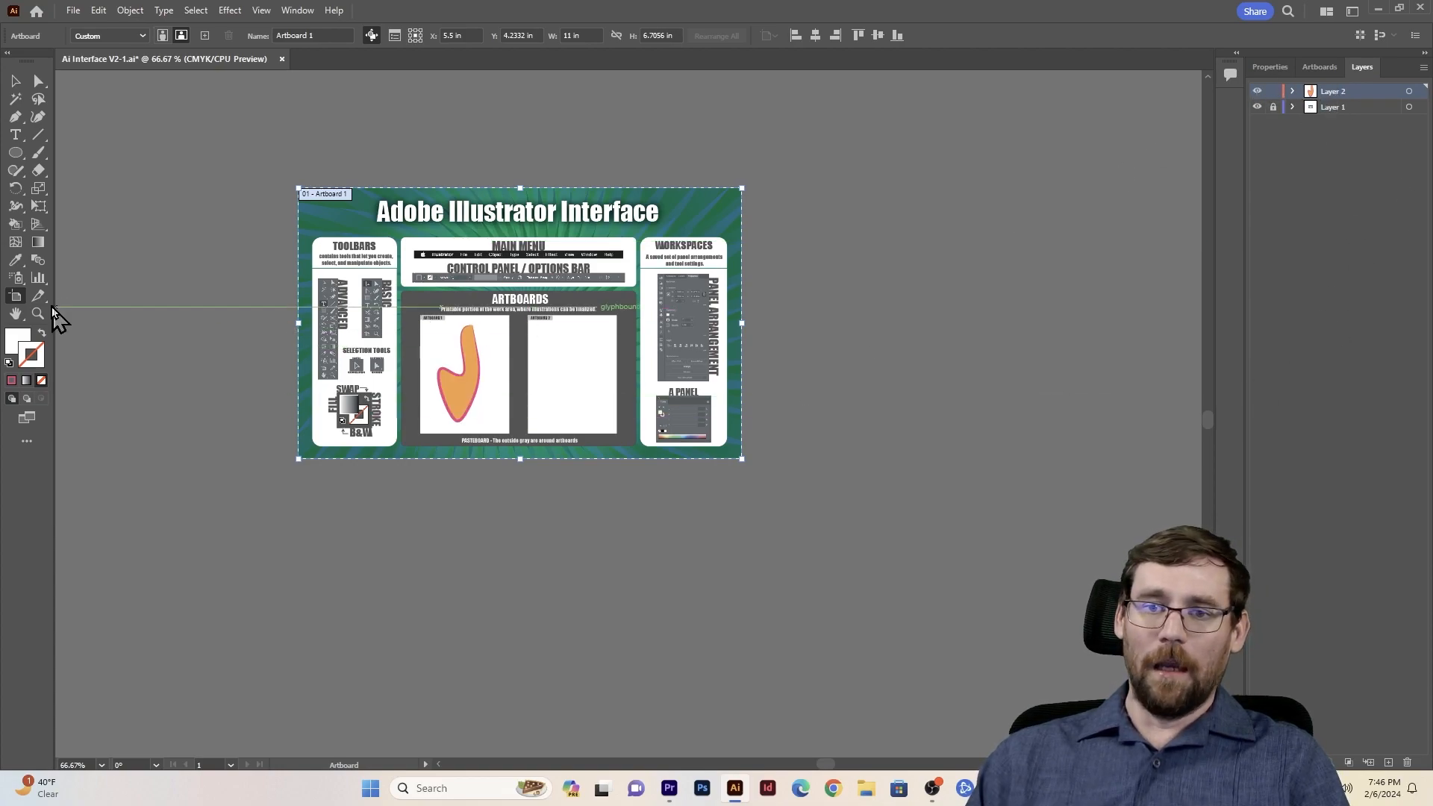
Step: Draw a rectangle about 2.21 by 2.93 in exactly over the white ARTBOARD 2 page in the illustration
click(23, 317)
click(38, 314)
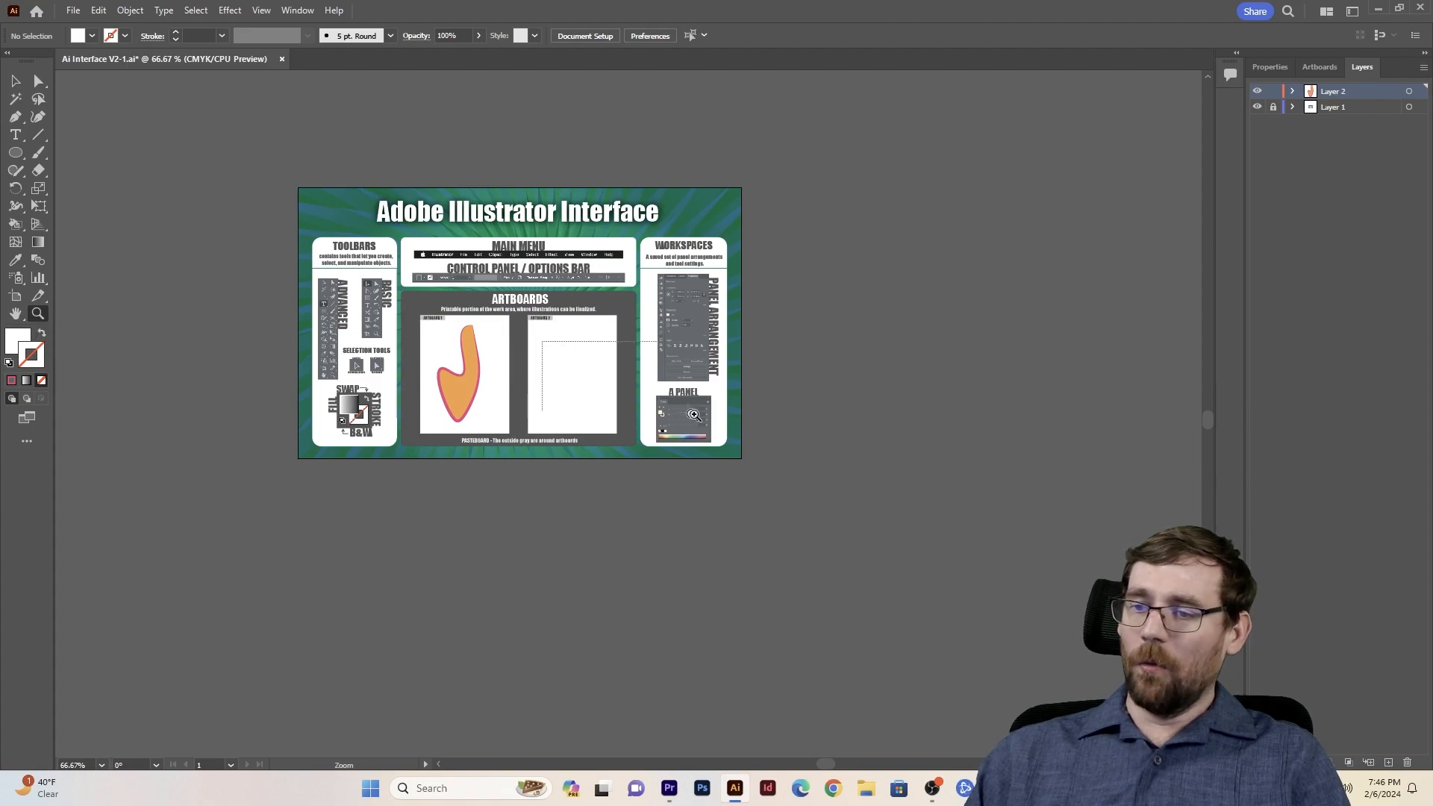
drag(694, 415, 705, 504)
drag(339, 181, 565, 376)
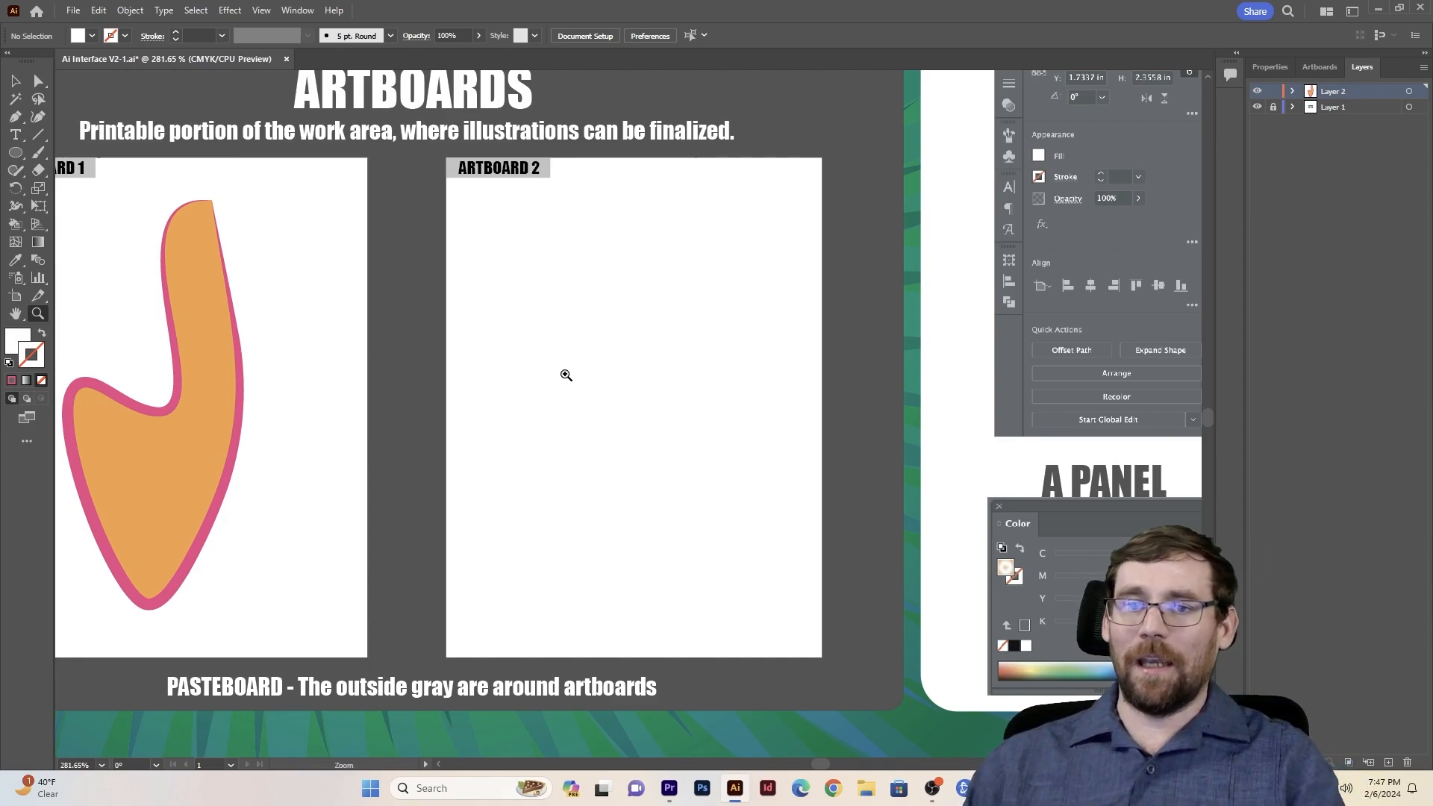
key(m)
drag(447, 159, 824, 659)
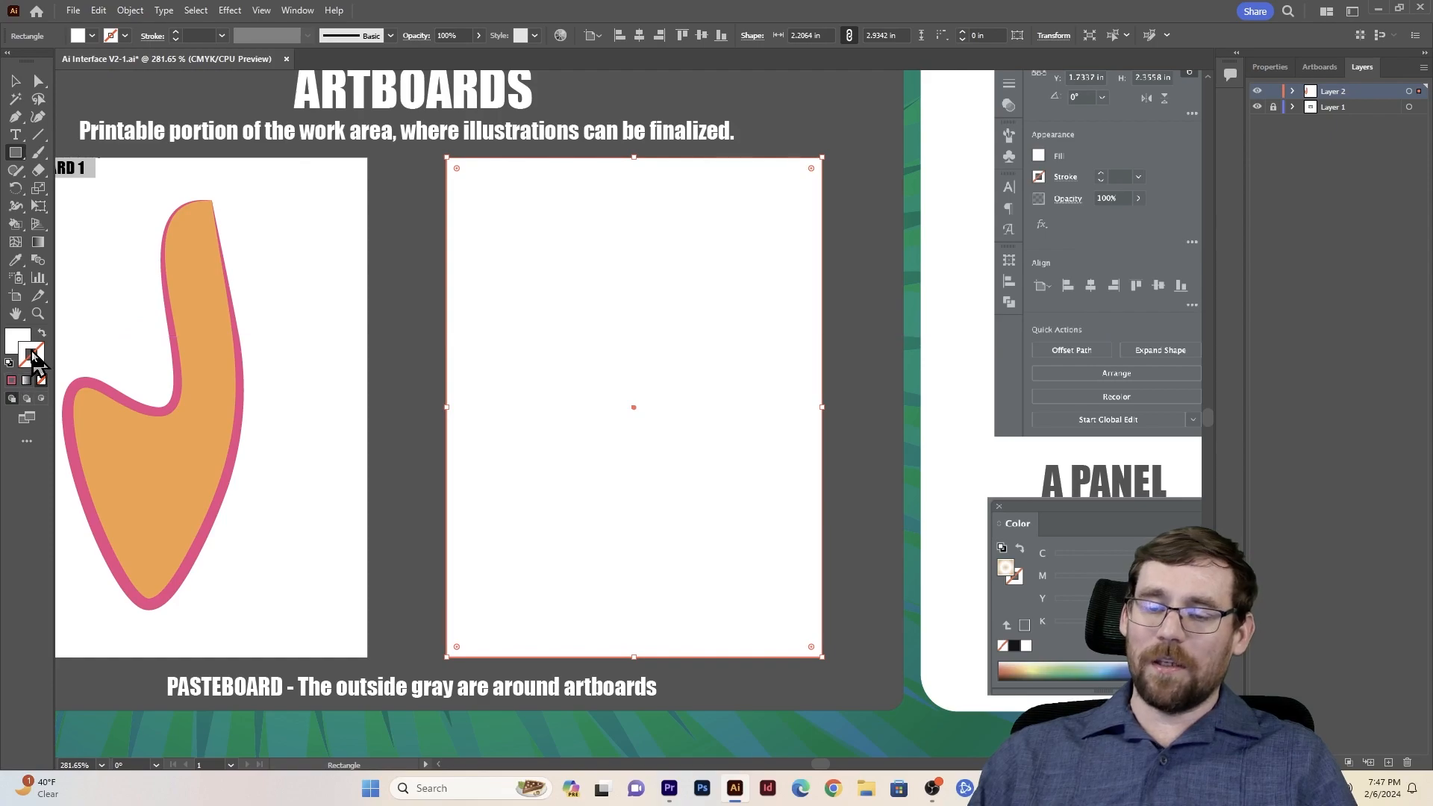
key(ctrl+z)
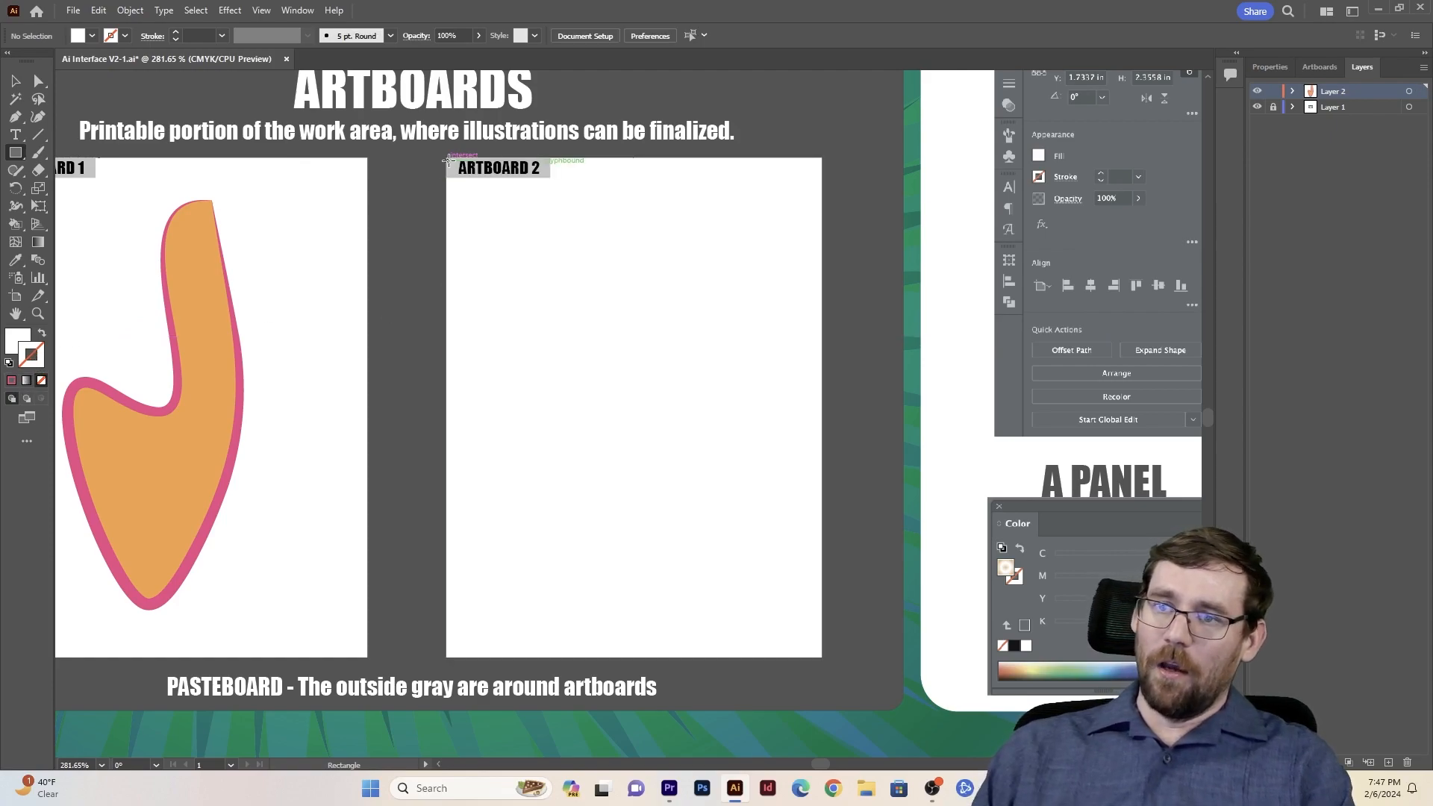
drag(446, 157, 822, 656)
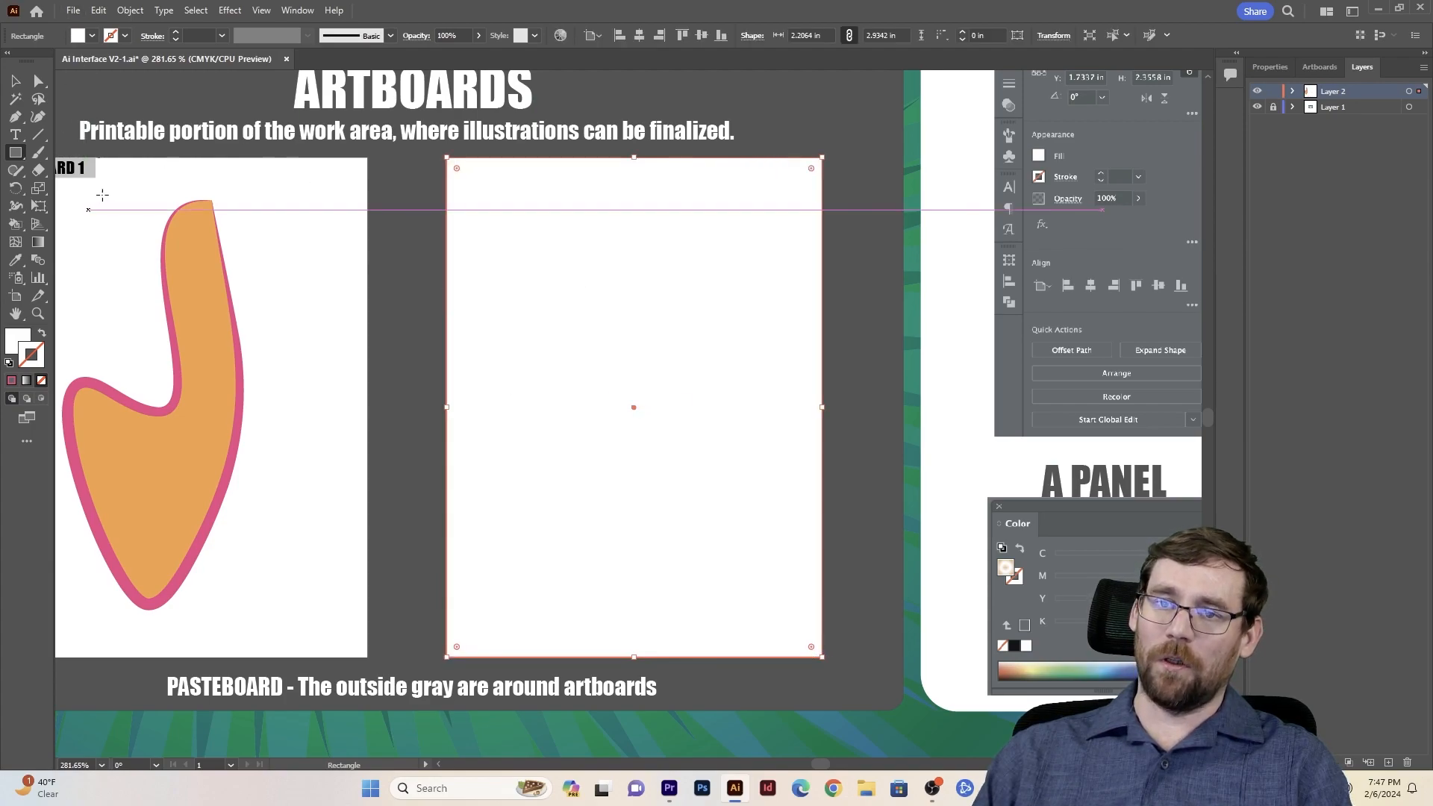
click(15, 152)
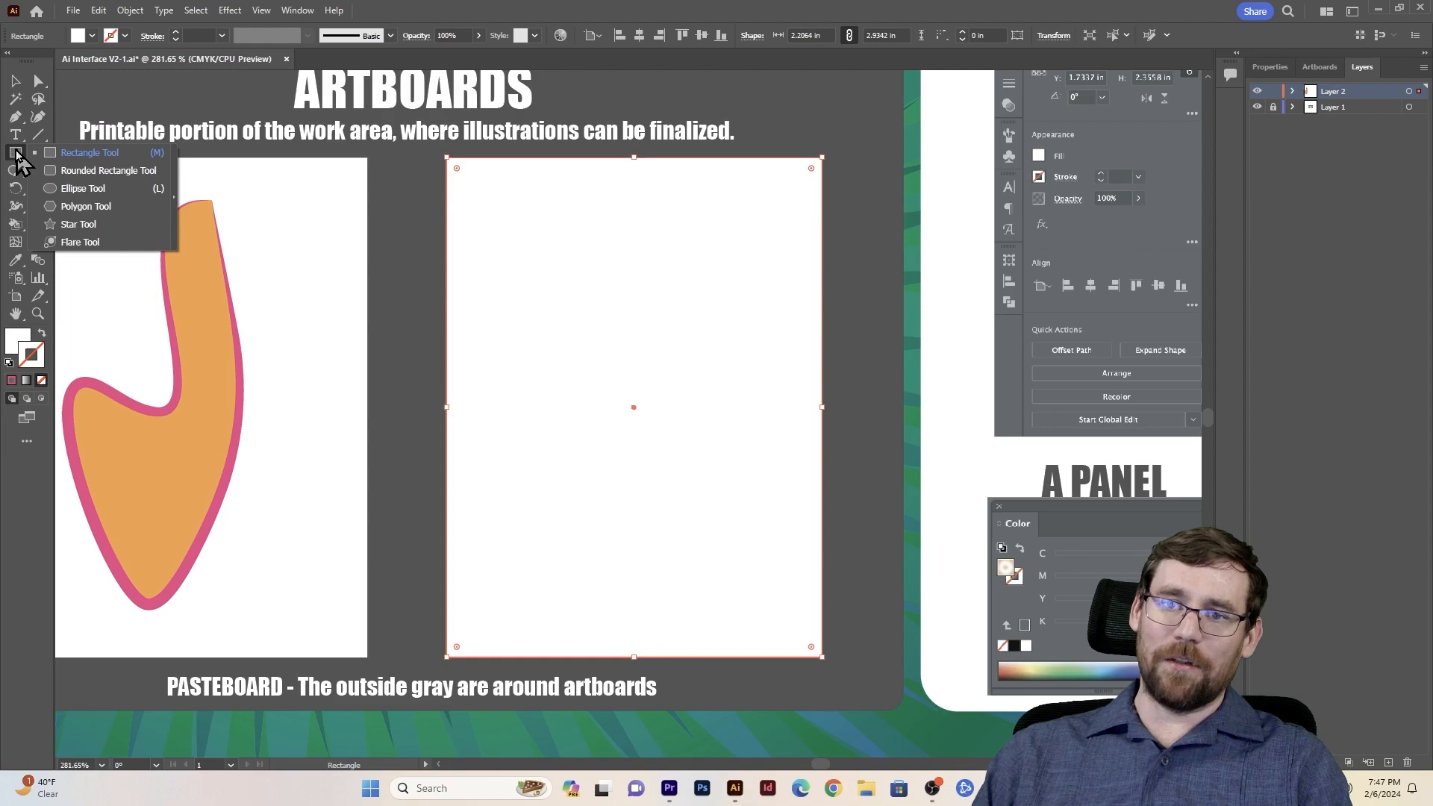
click(82, 155)
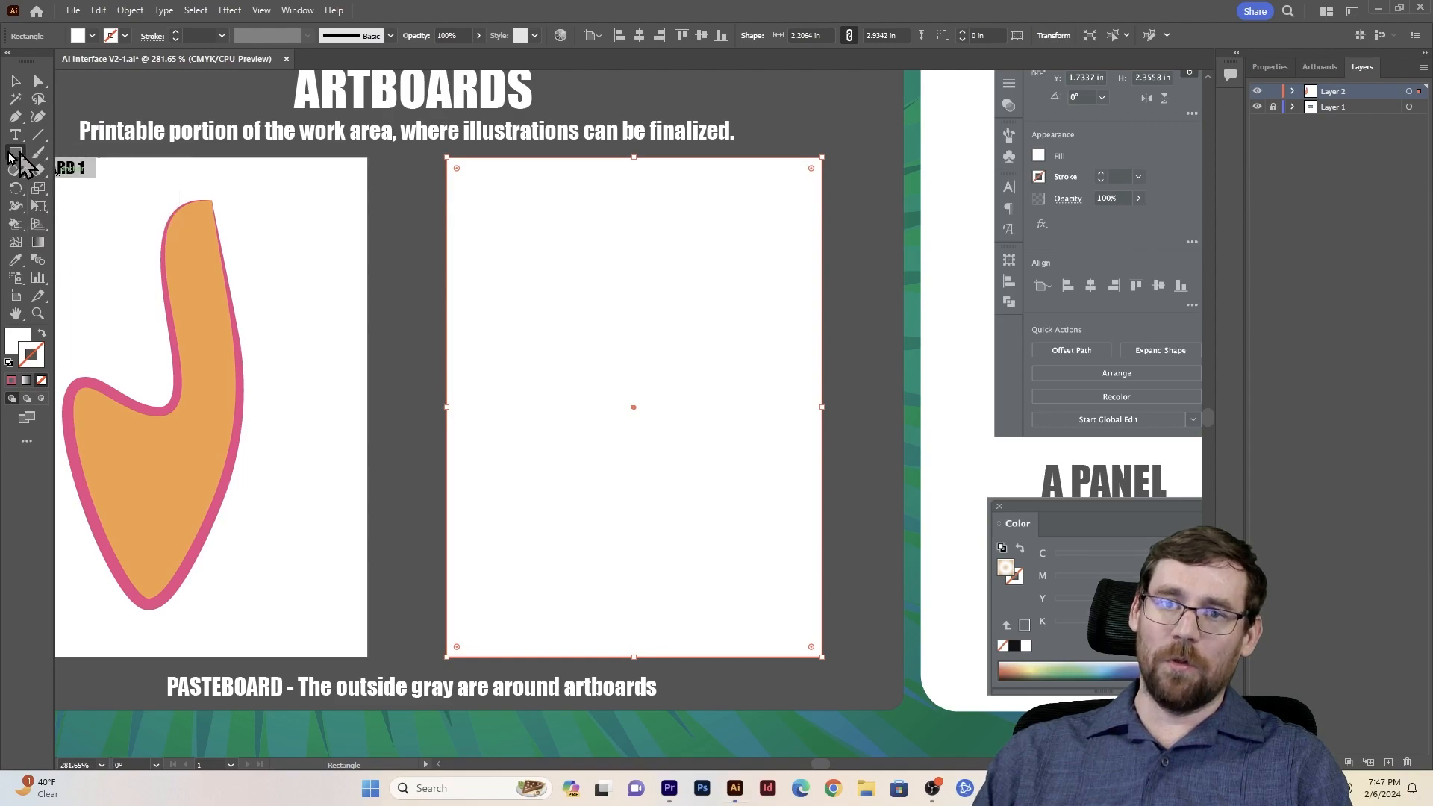
Step: Remove the rectangle's fill and set its stroke color to red FF0049
click(9, 363)
click(22, 345)
click(41, 381)
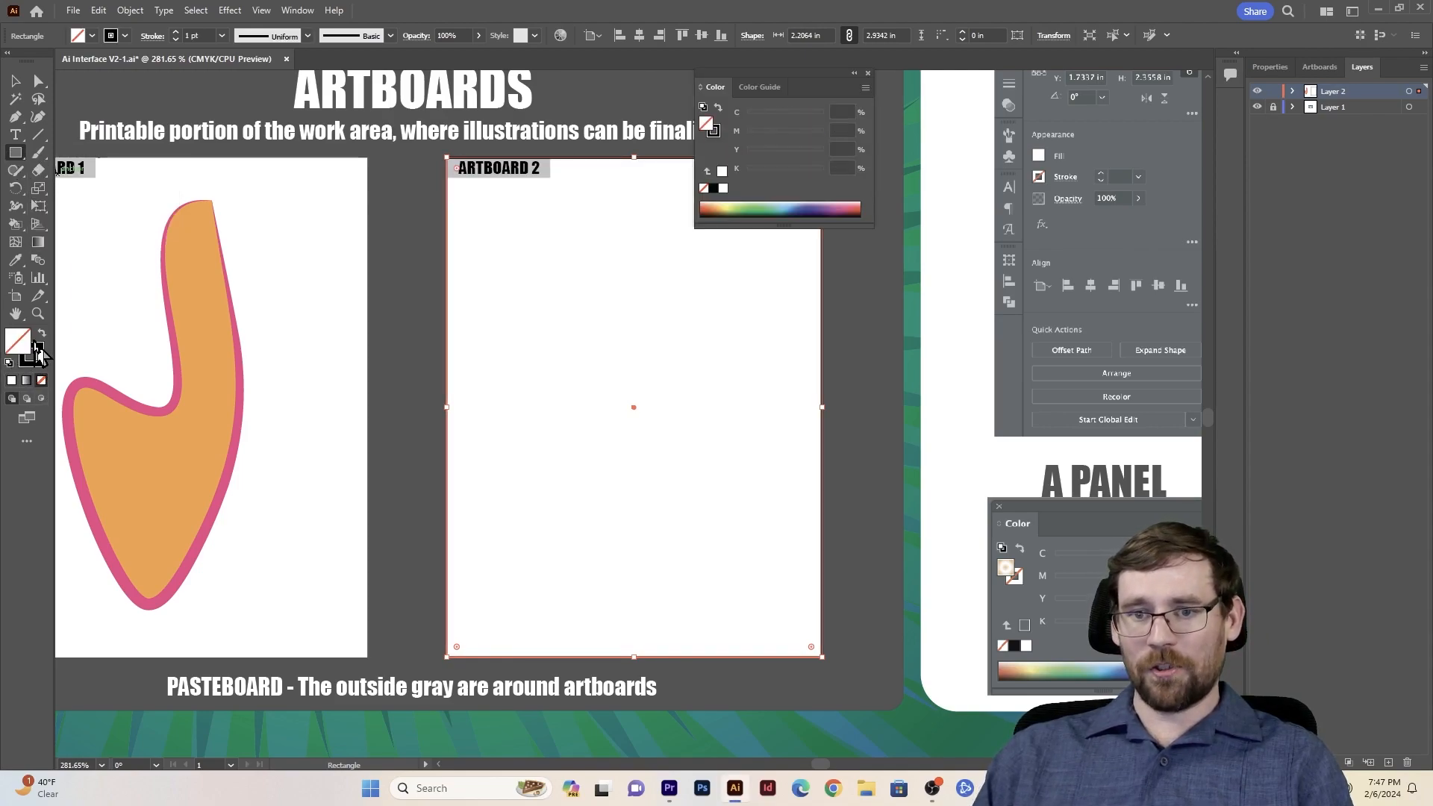
double_click(40, 362)
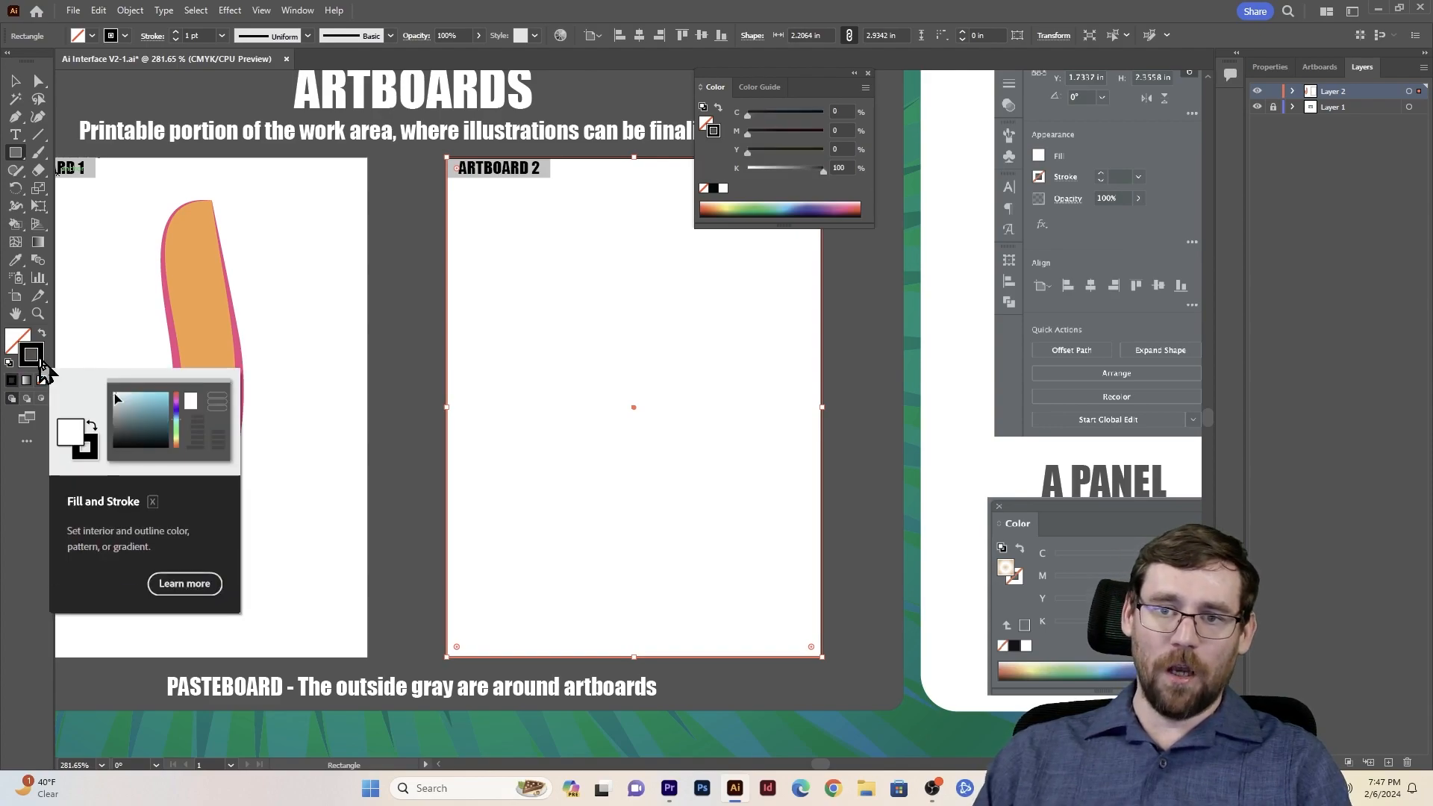
drag(624, 331, 539, 459)
click(709, 293)
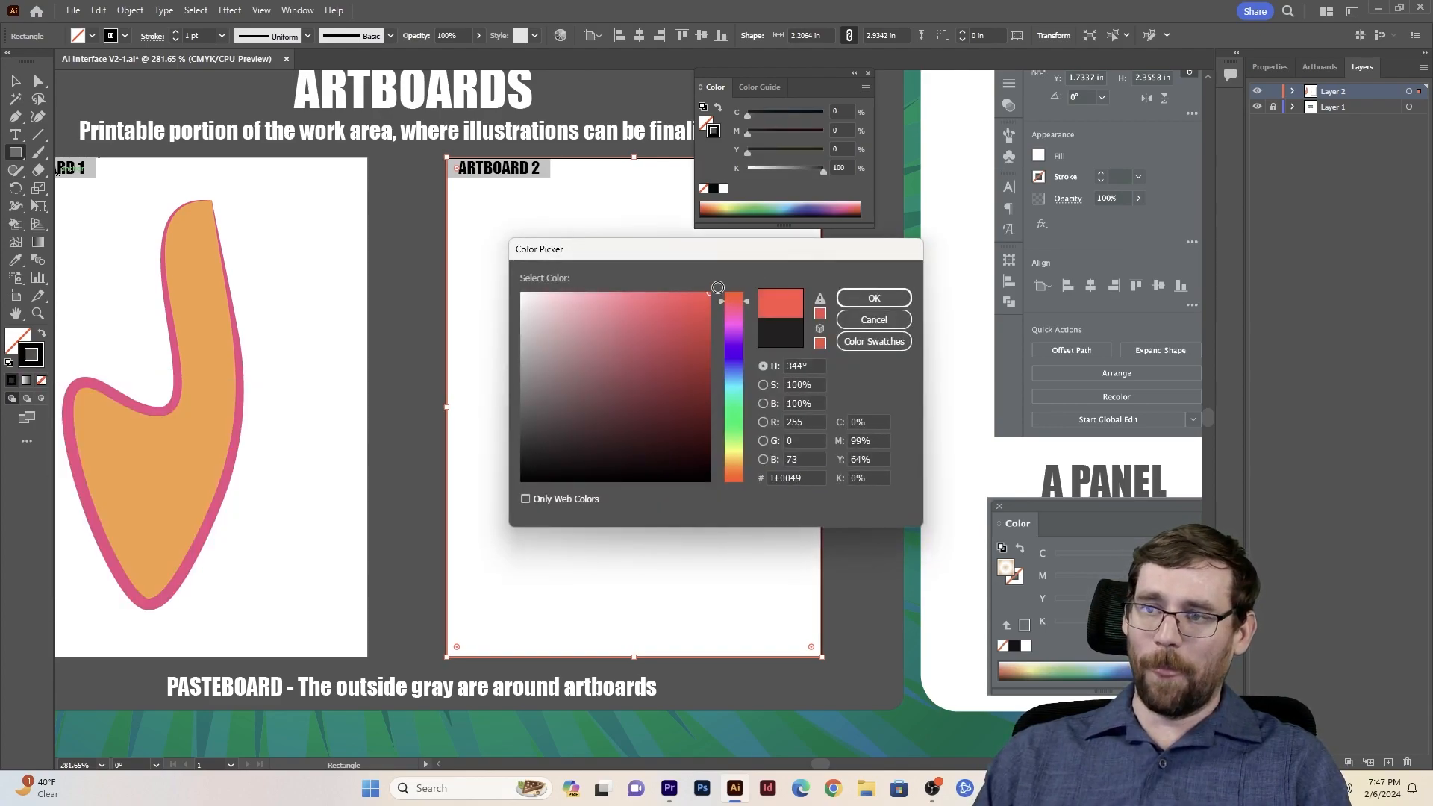
click(874, 298)
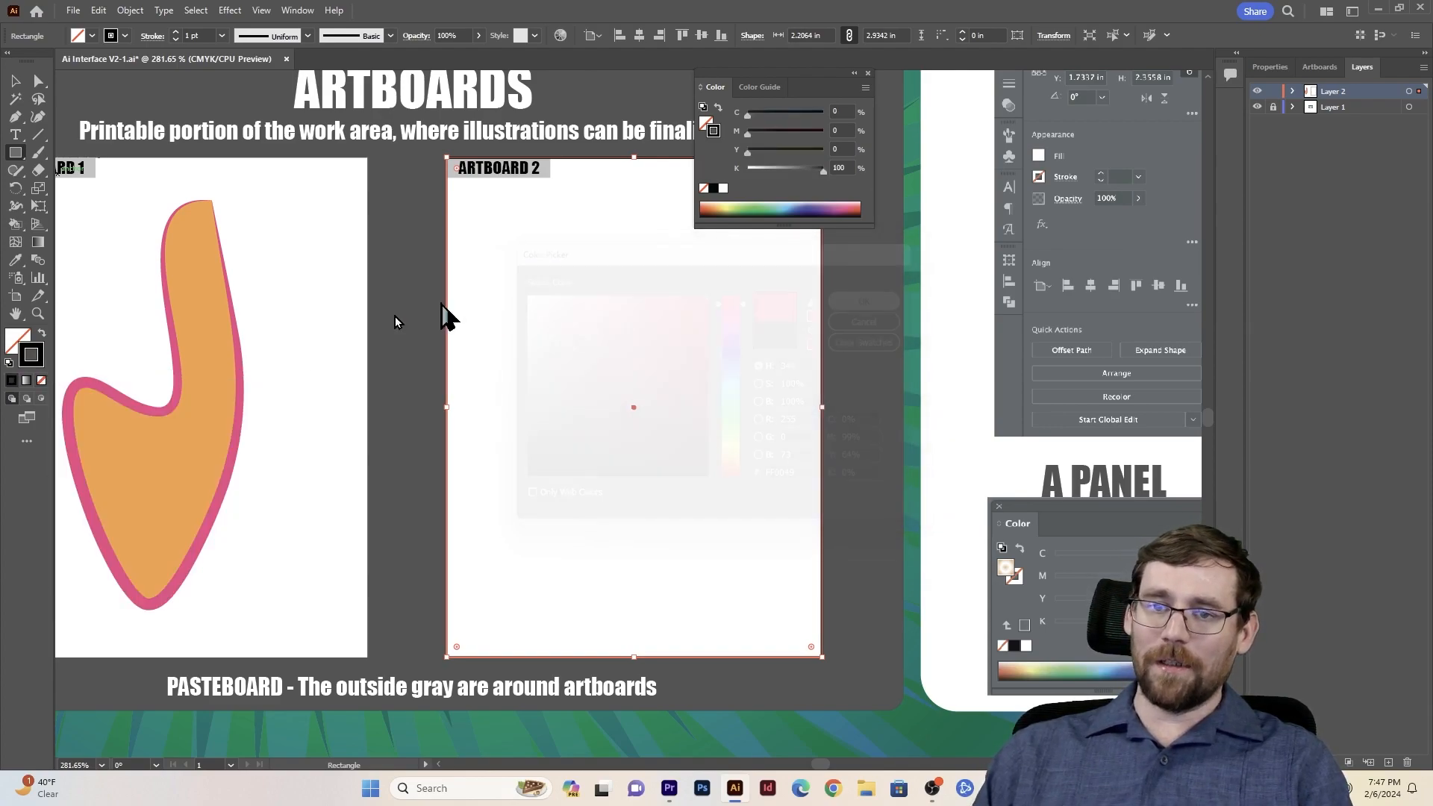
Step: Deselect the red-outlined rectangle and close the floating Color panel
click(15, 80)
click(552, 205)
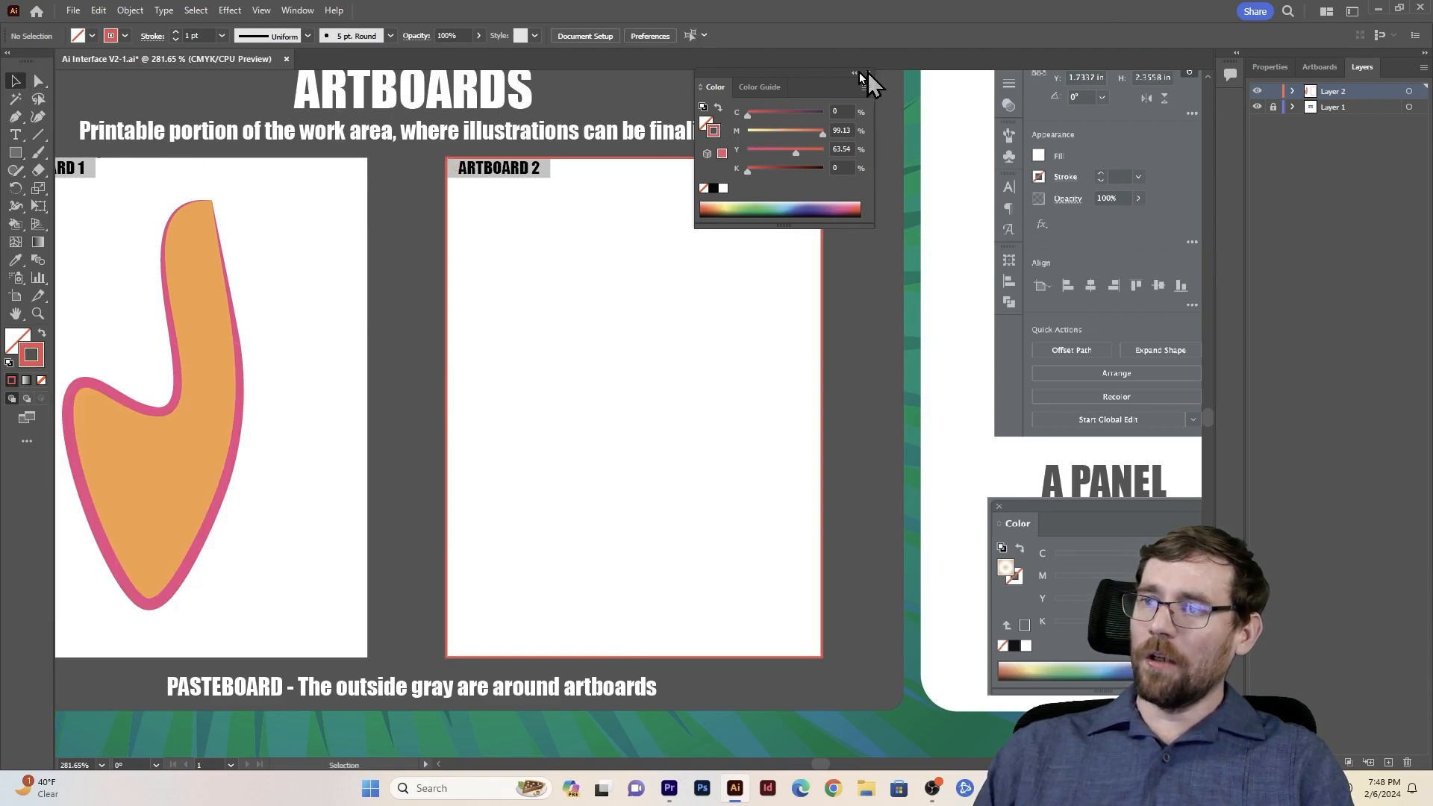
drag(744, 72, 1034, 144)
click(1157, 142)
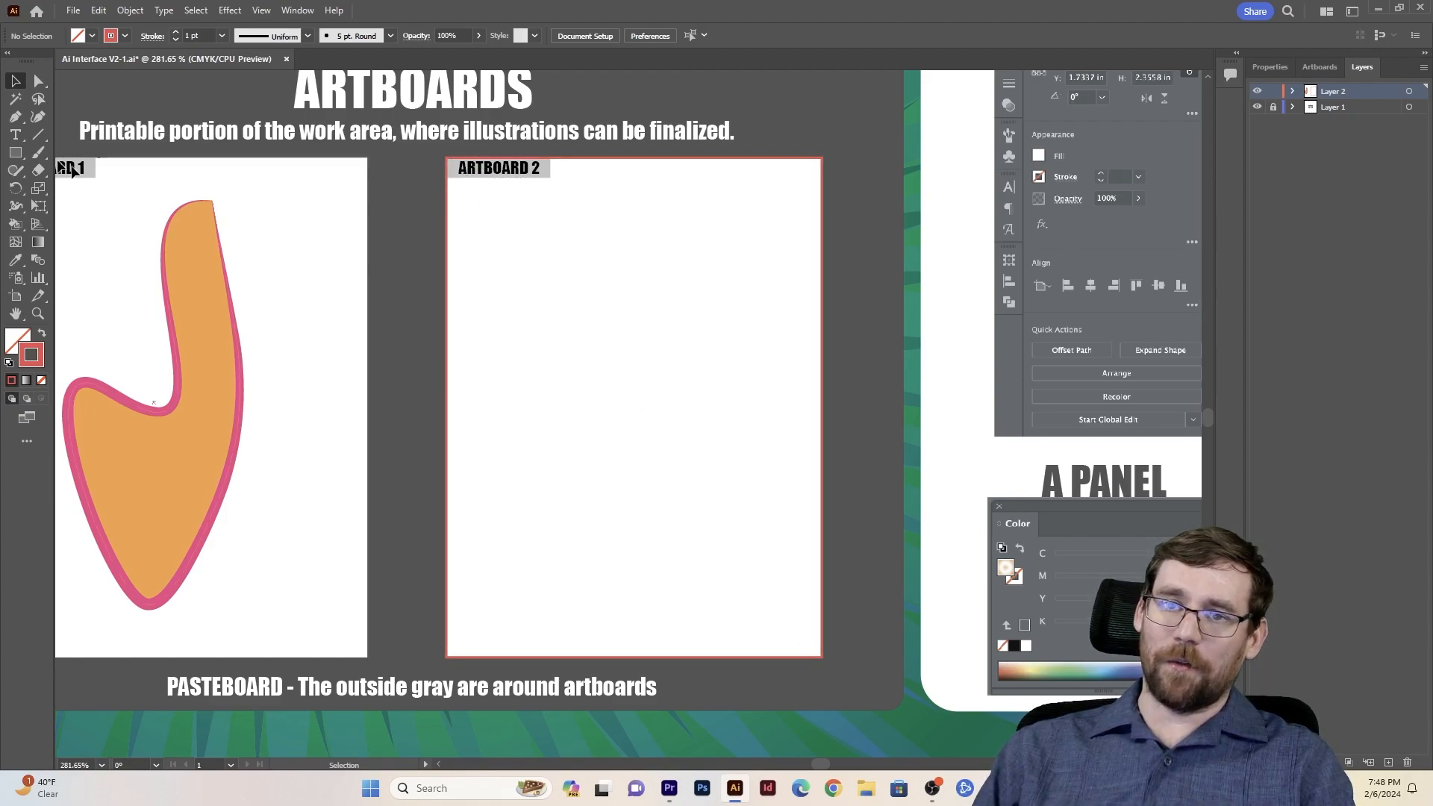
Step: Add the point text "K" near the upper-left corner of the outlined ARTBOARD 2 page
click(15, 135)
click(473, 216)
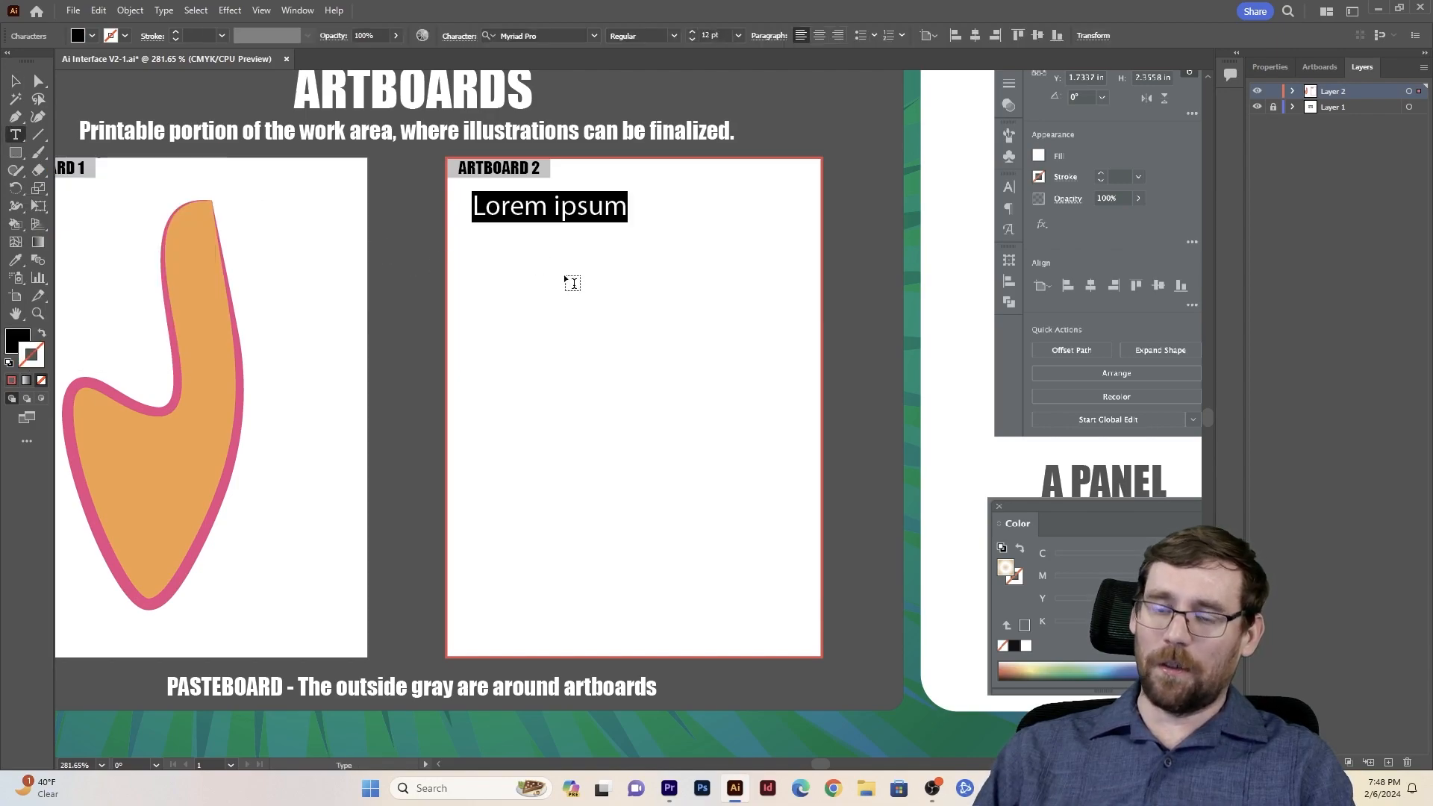
text(K)
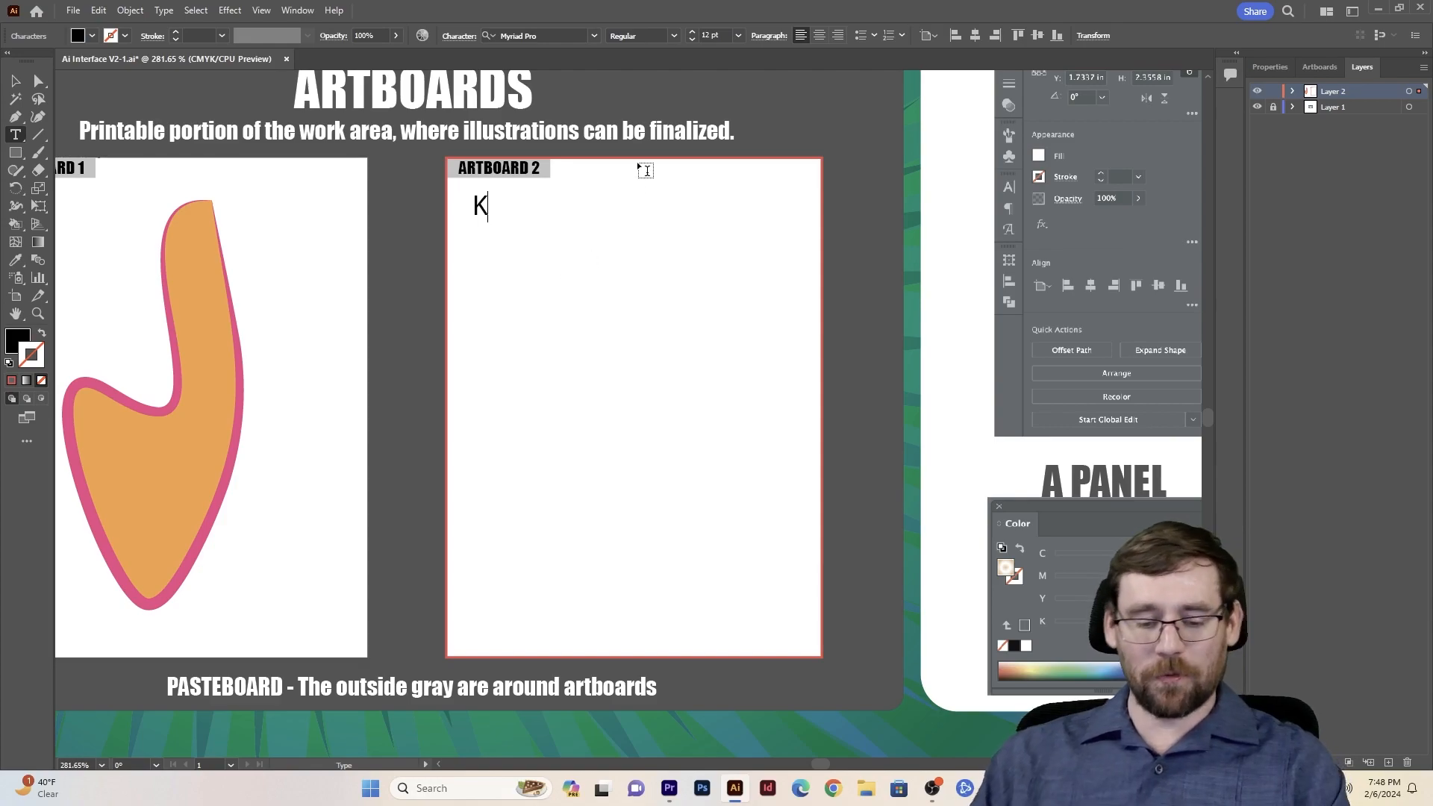
Step: Try the BaroqueTextJF font on the letter K, and set its font to Blonde Fraktur
key(ctrl+a)
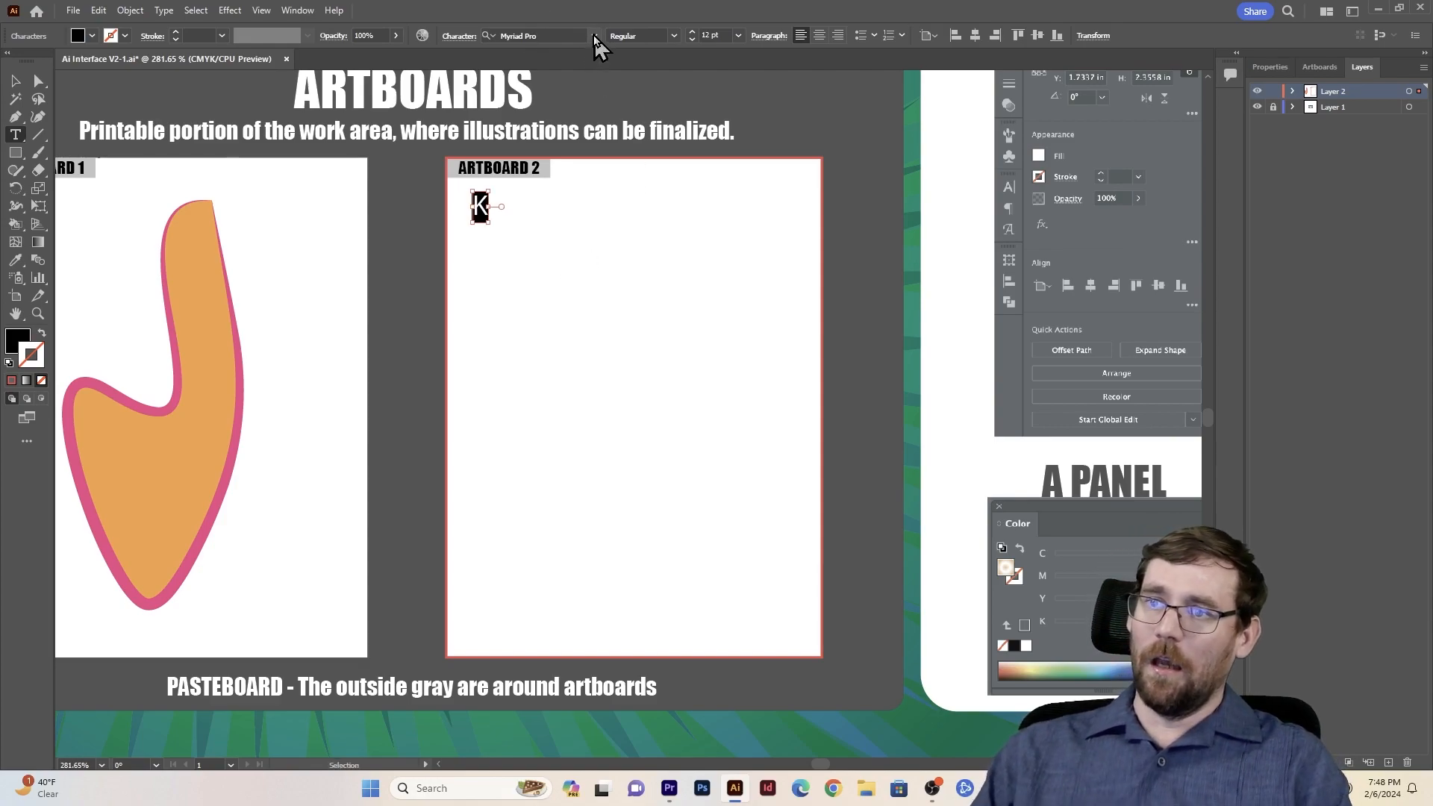
click(595, 36)
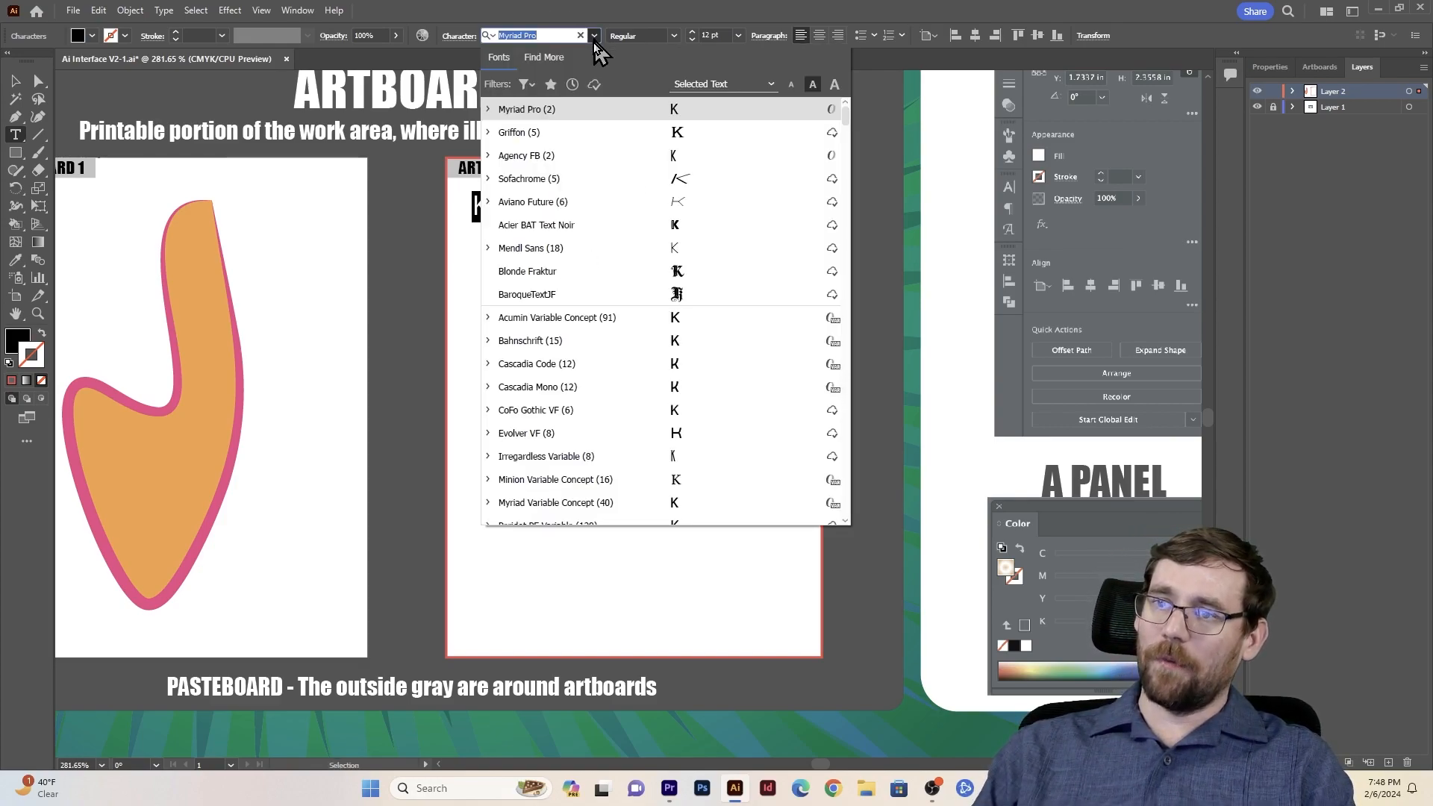
click(646, 297)
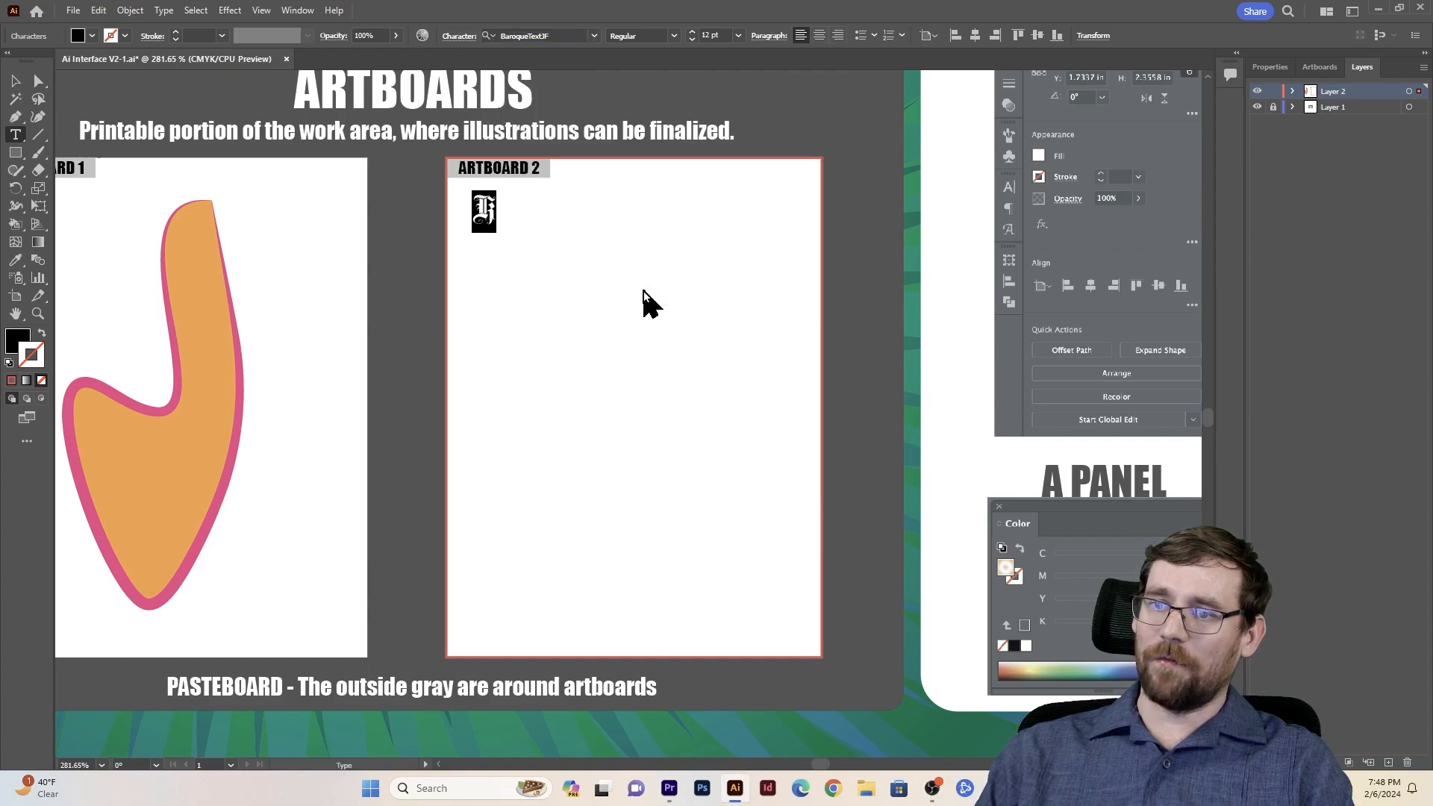
click(594, 36)
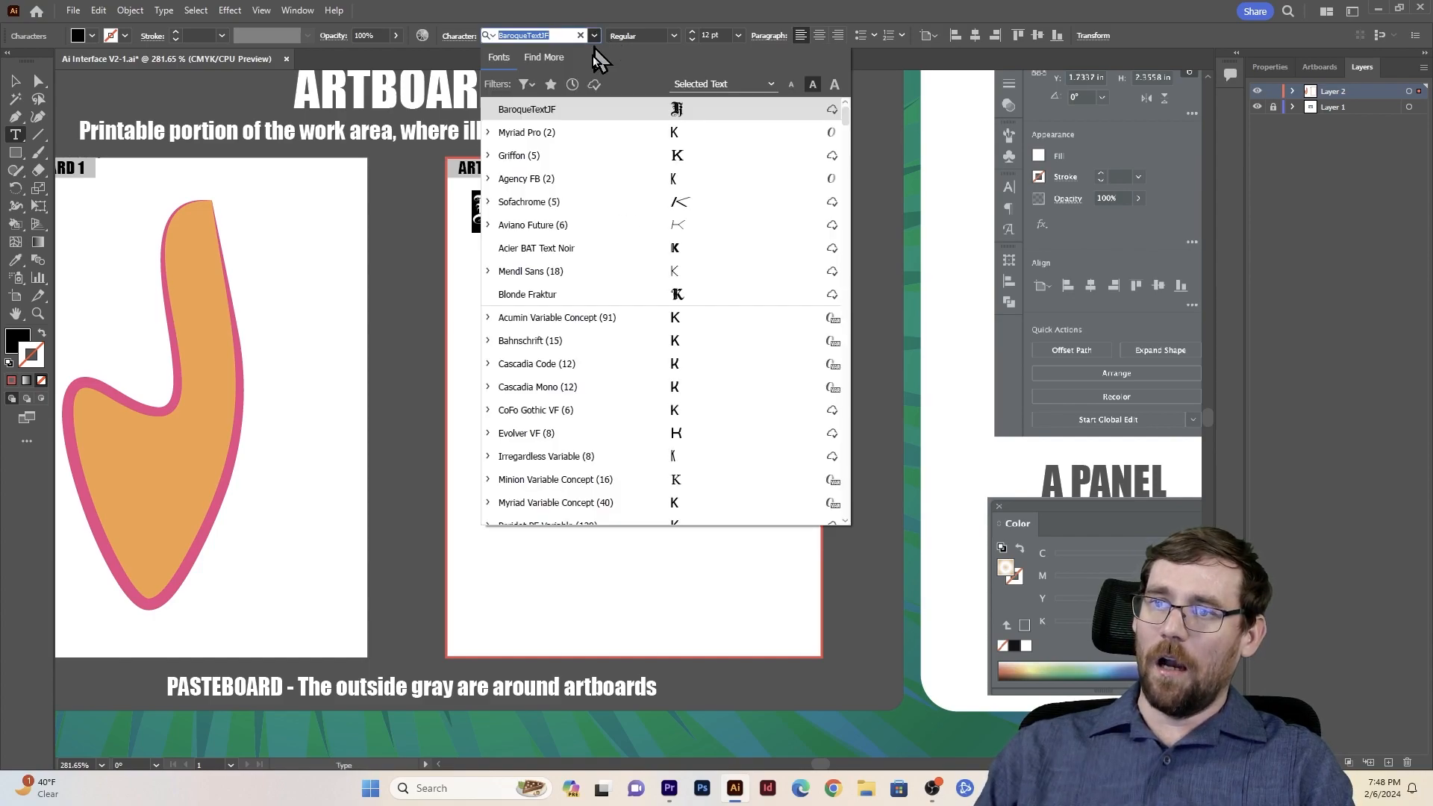
click(565, 298)
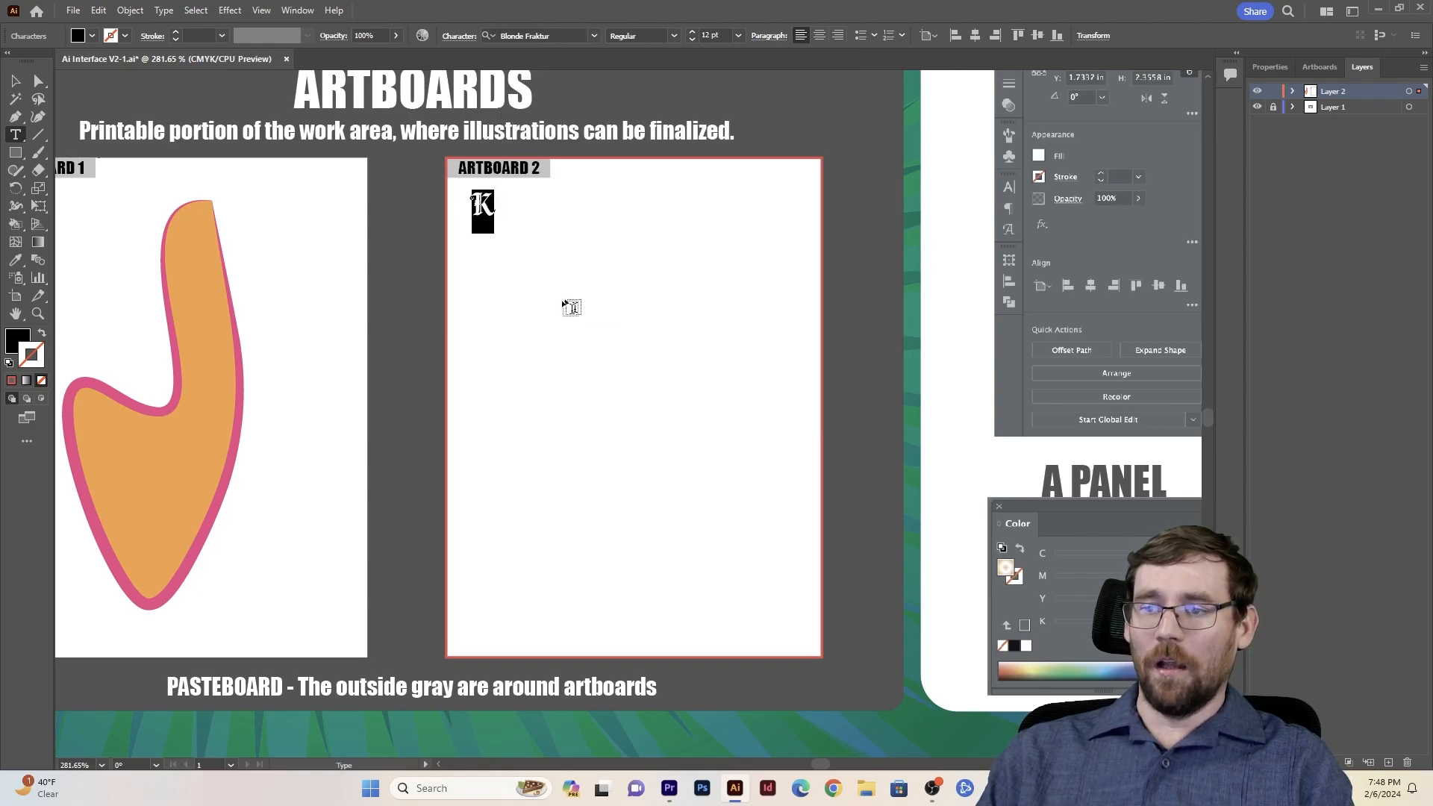
Step: Move the letter K closer to the page's upper-left corner, directly under the ARTBOARD 2 label
click(15, 80)
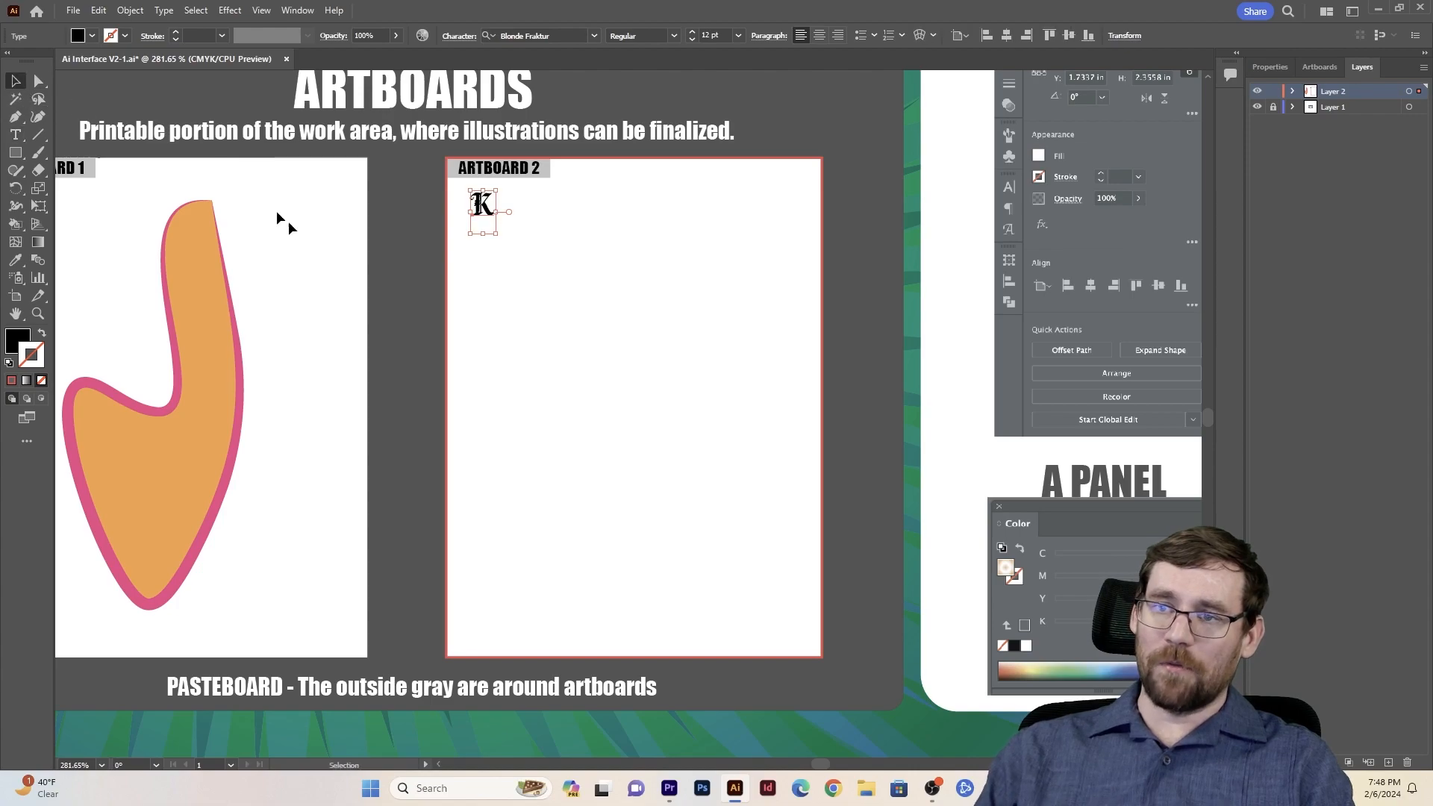
drag(482, 210, 466, 196)
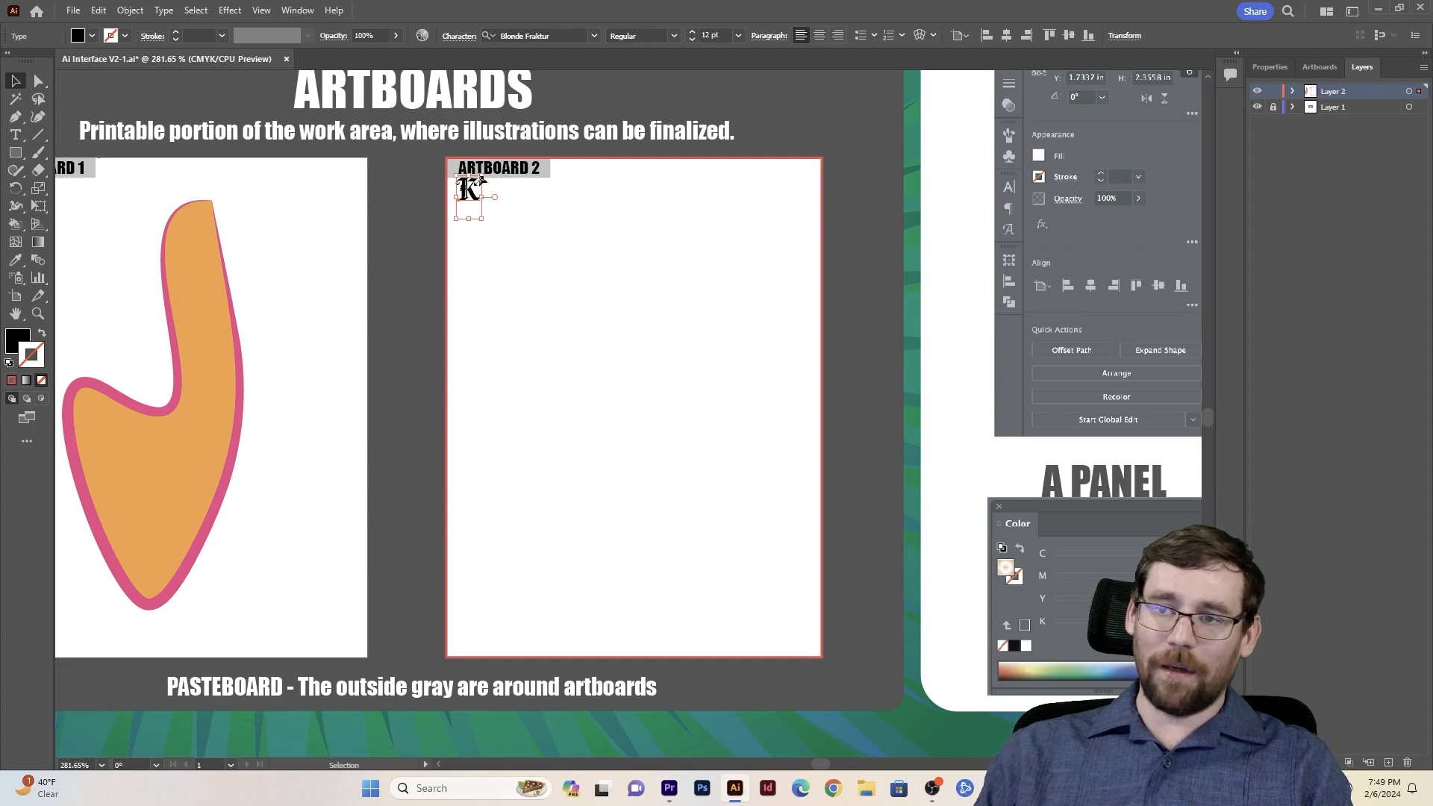
Step: Duplicate the letter K into the page's lower-right corner and delete that copy
drag(468, 191, 795, 628)
key(super)
key(super)
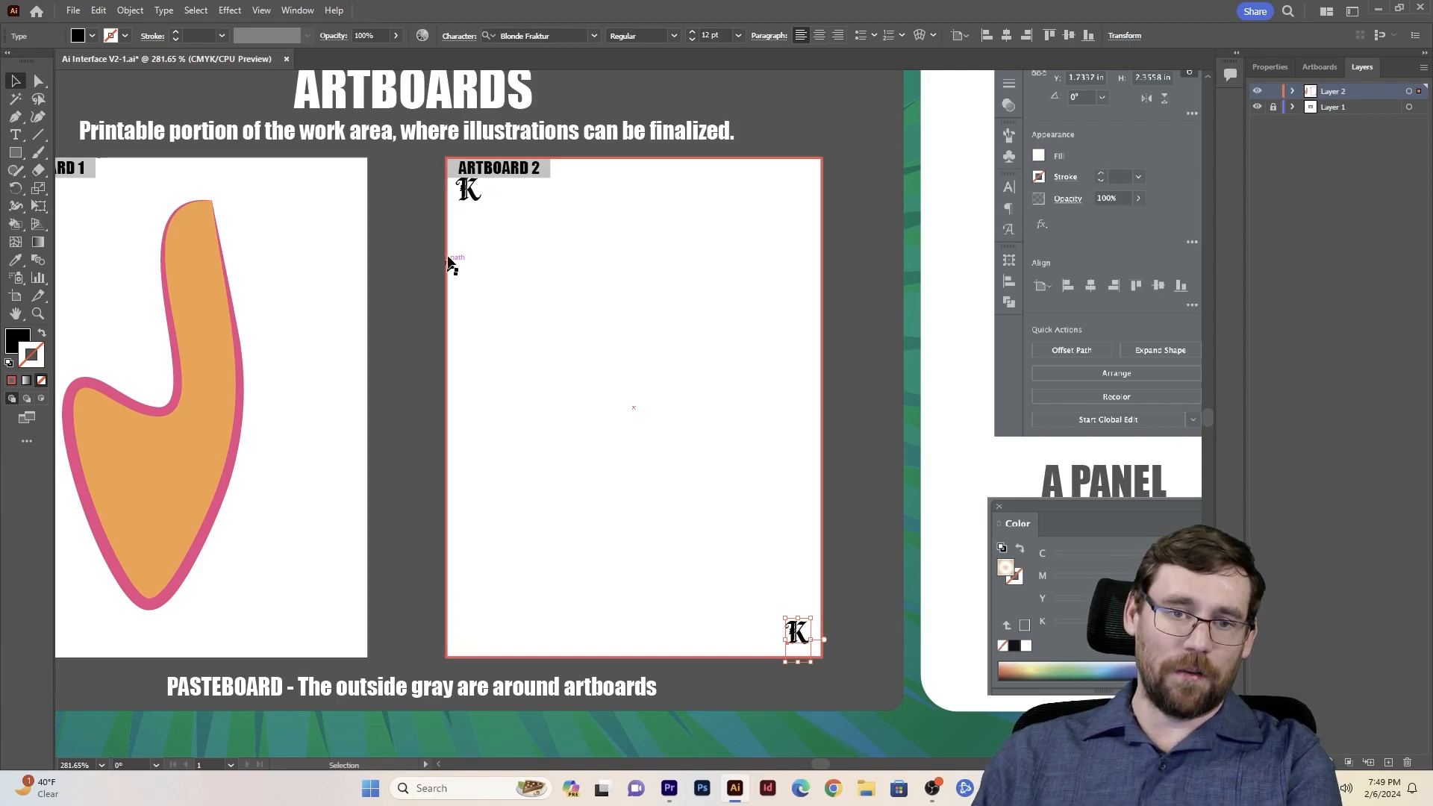
key(Delete)
Step: Set the fill color of the letter K to a fully saturated bright red and finish editing the text
double_click(463, 191)
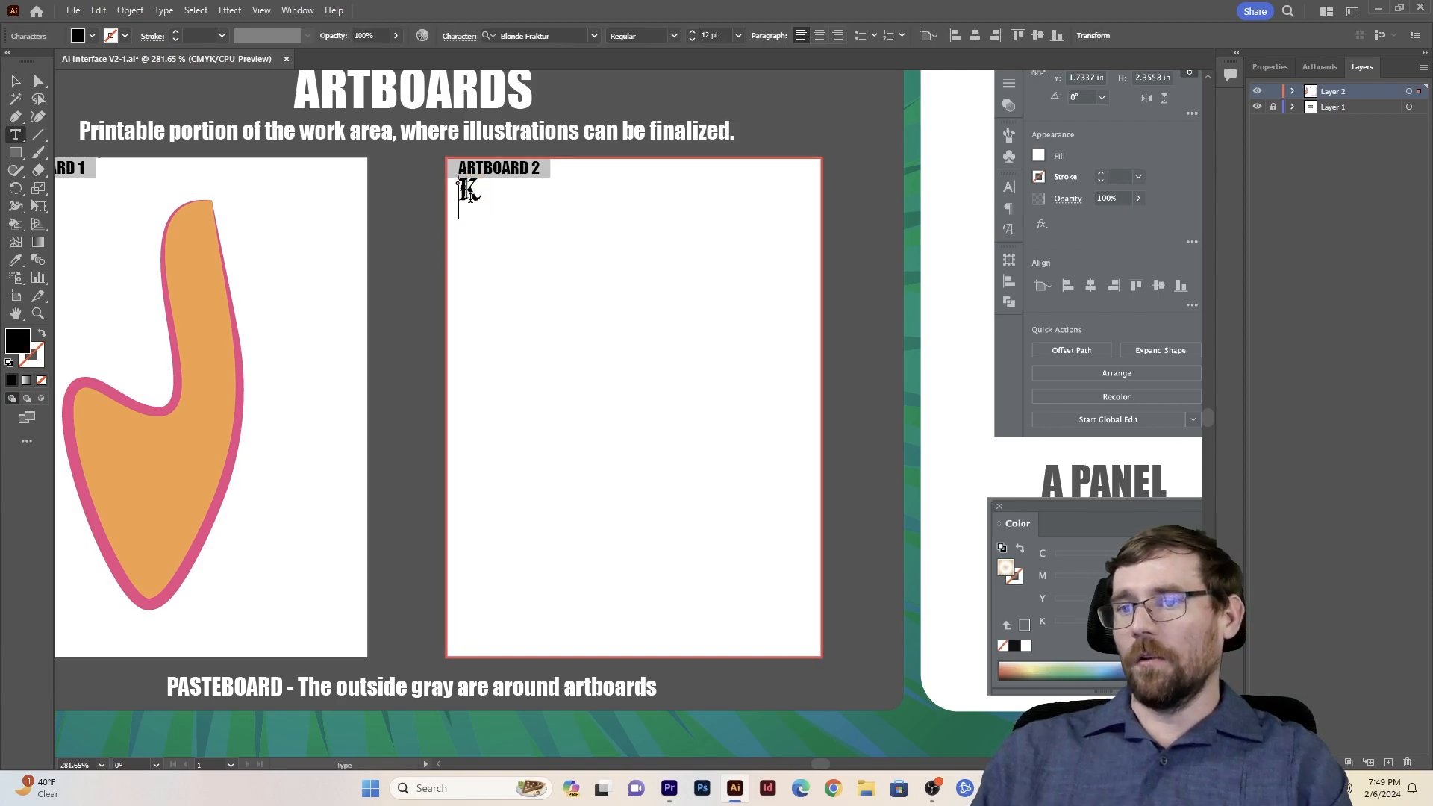
drag(478, 195, 440, 201)
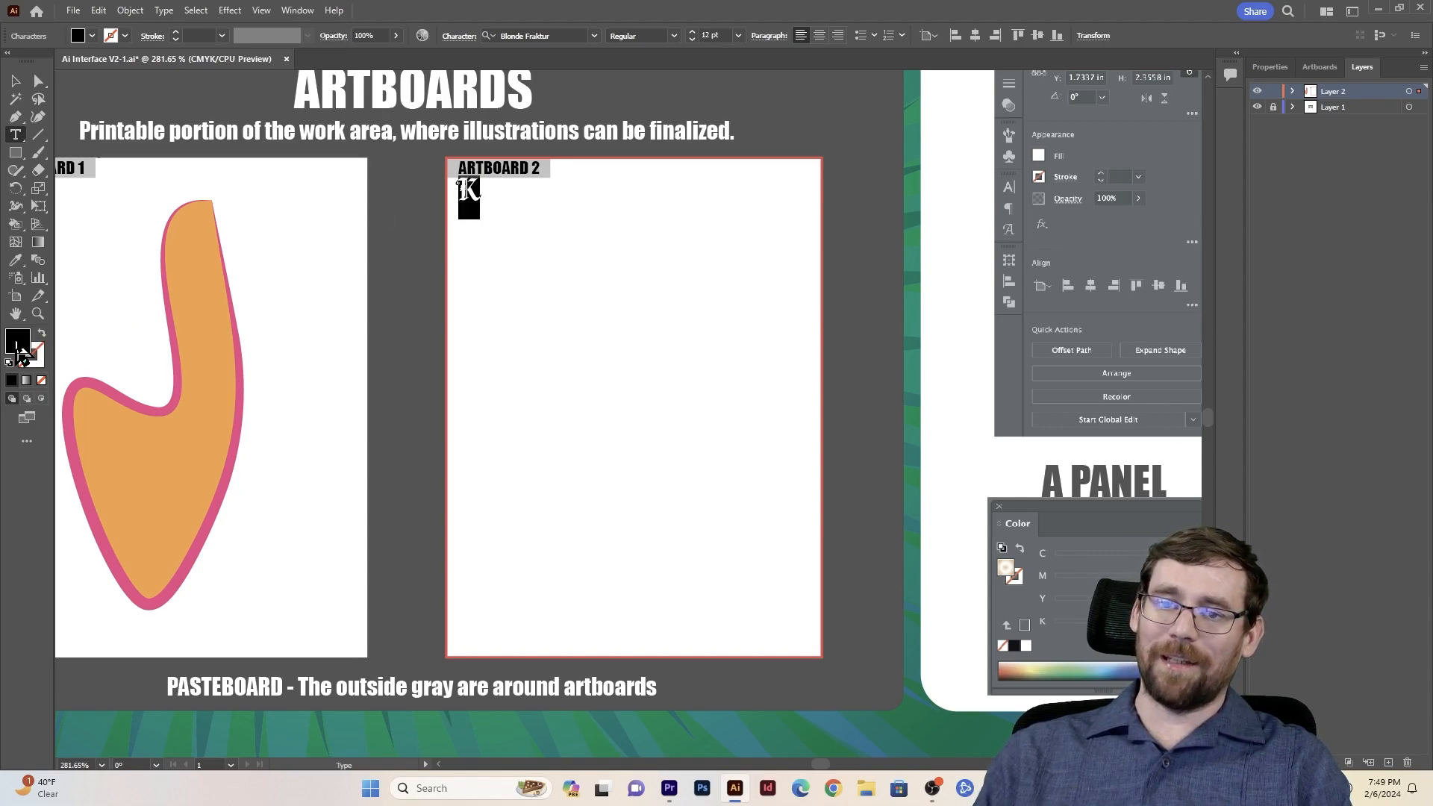
double_click(18, 344)
drag(720, 306, 727, 293)
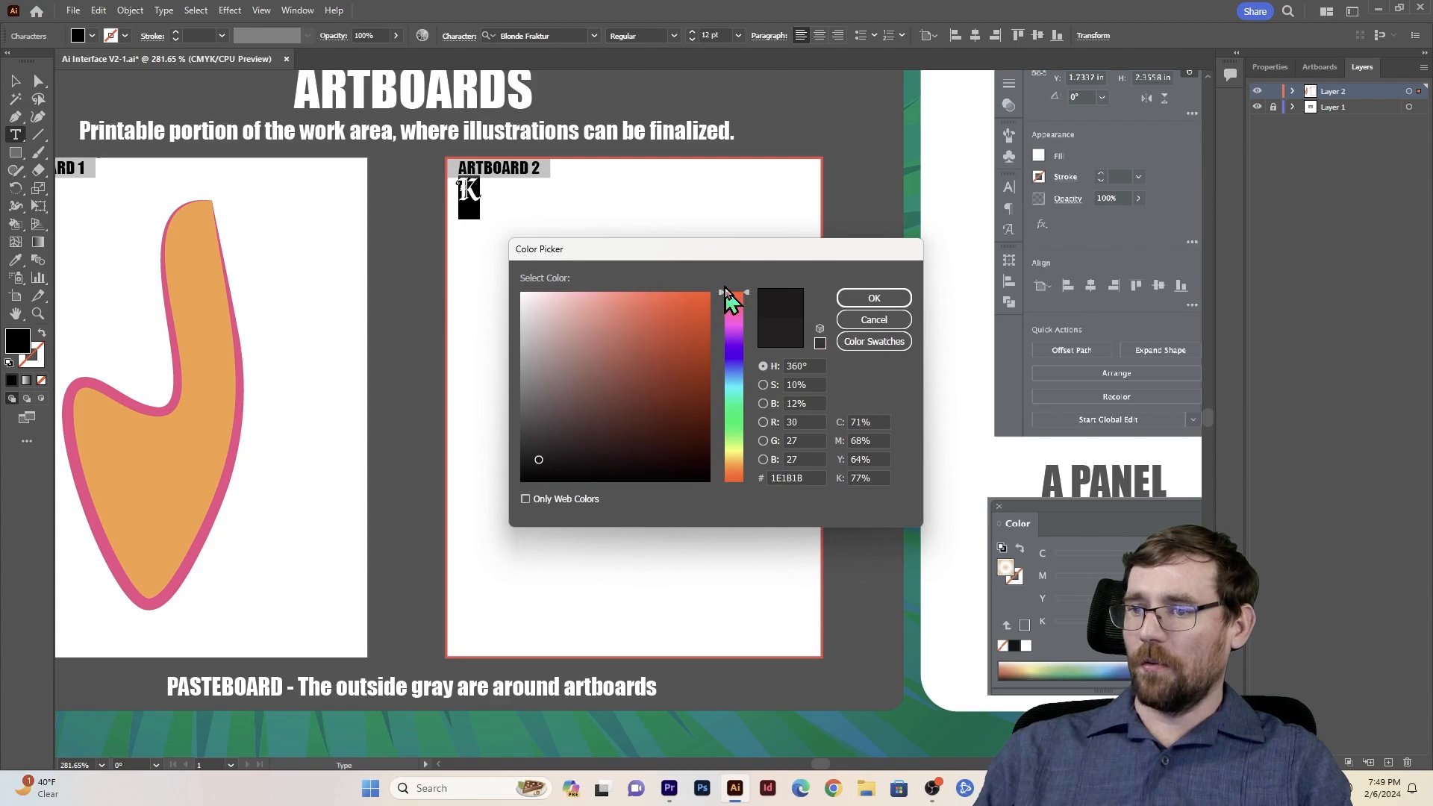
click(711, 292)
click(873, 299)
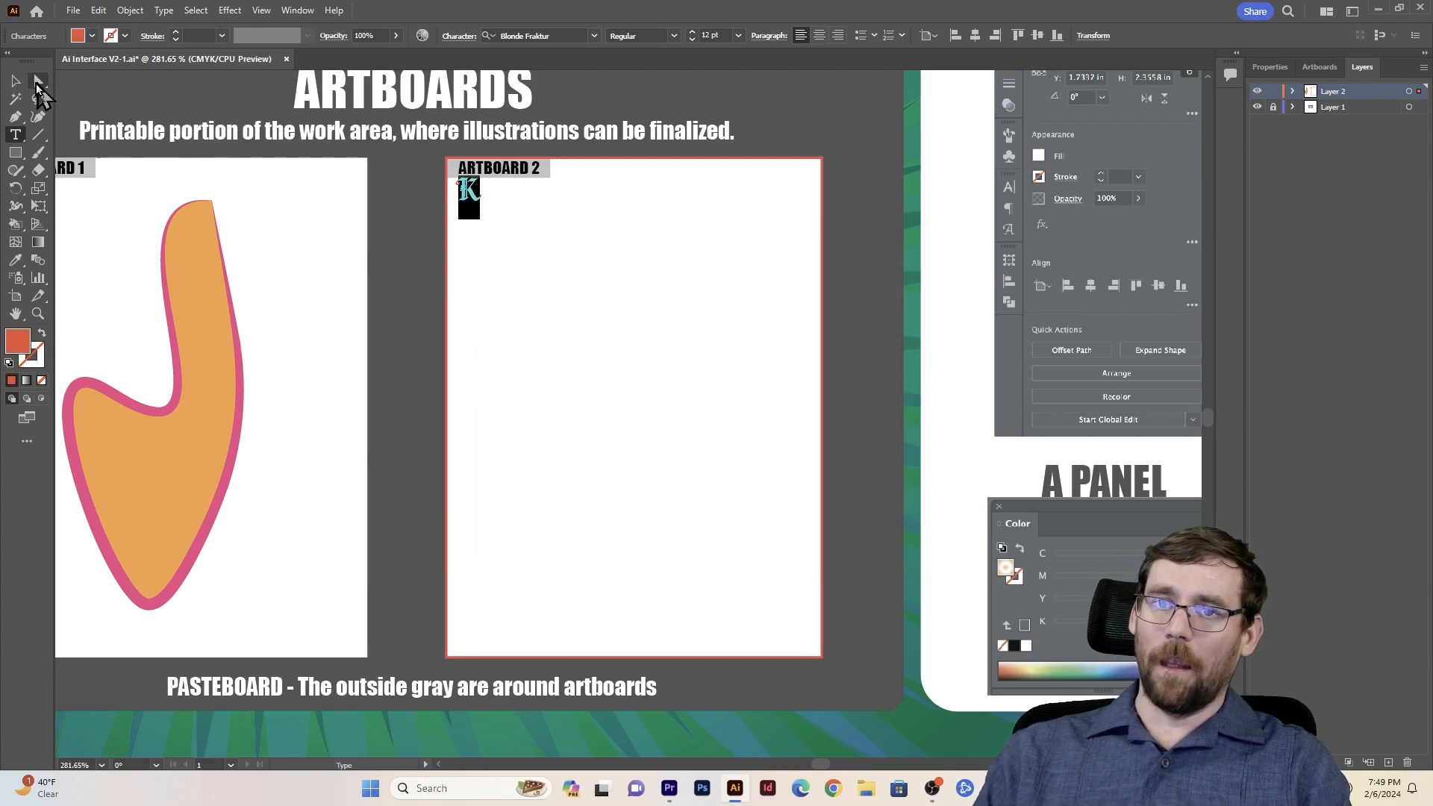
click(15, 81)
Step: Draw a small downward-pointing triangle with the Pen tool just below the letter K
click(15, 117)
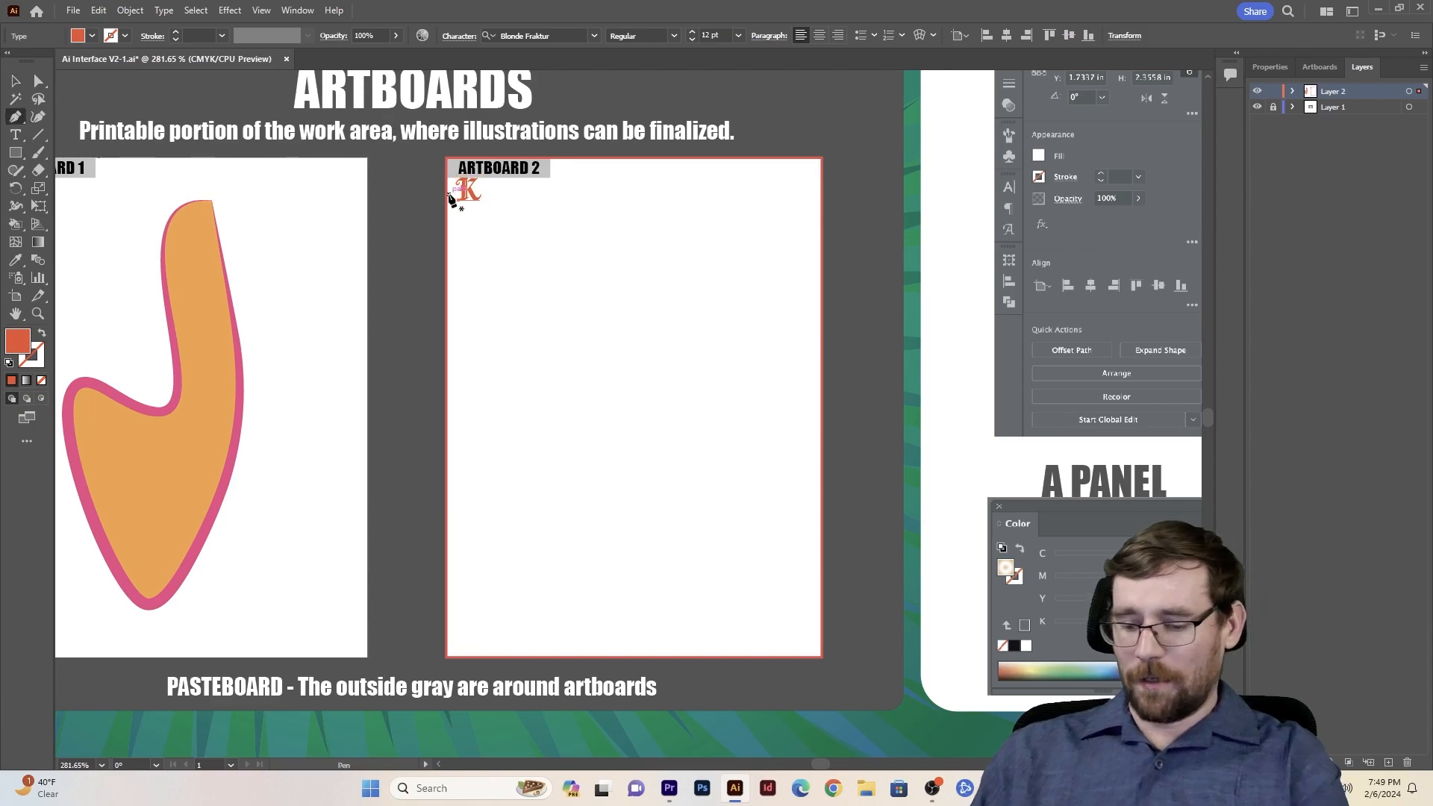
key(ctrl+equal)
key(ctrl+equal)
key(ctrl+equal)
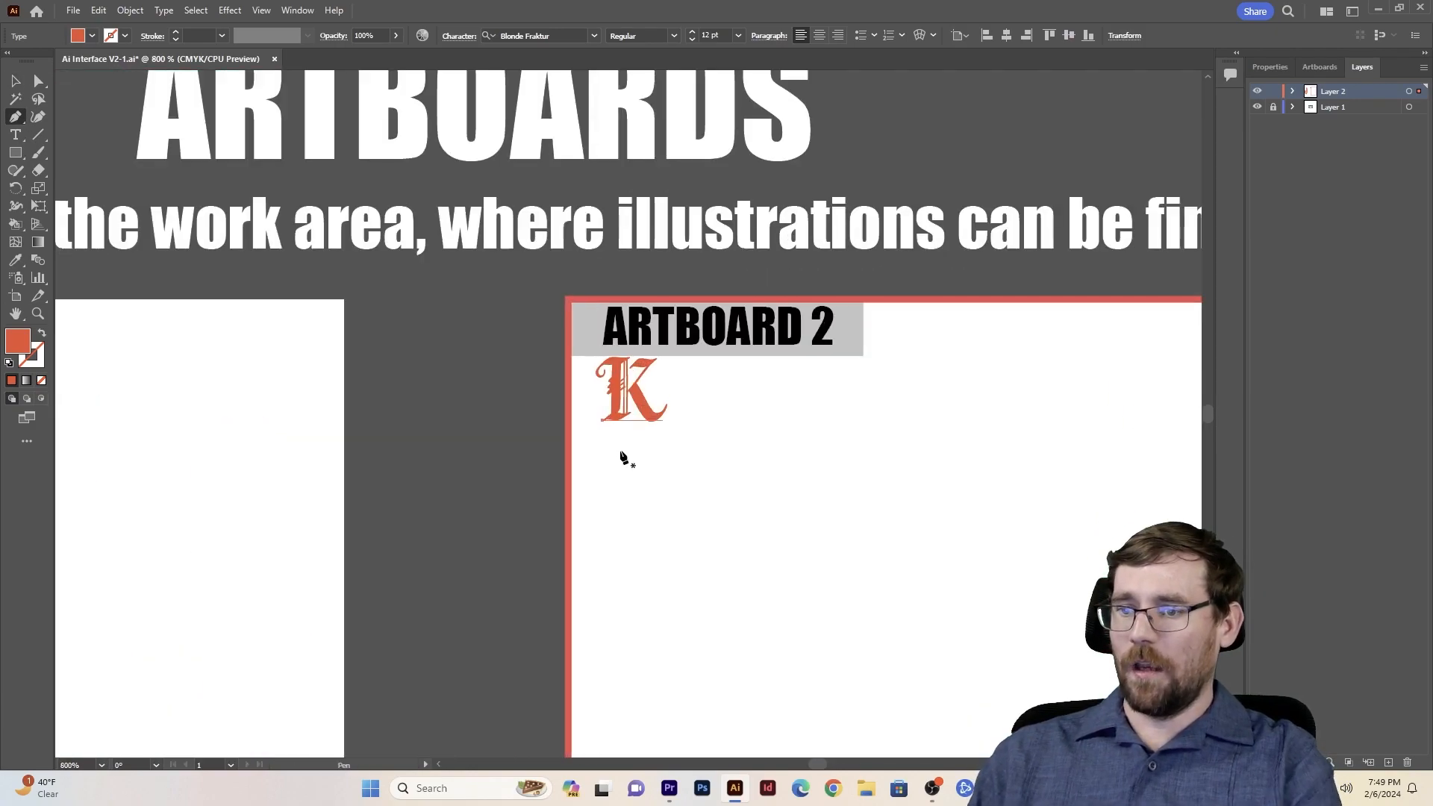
key(ctrl+equal)
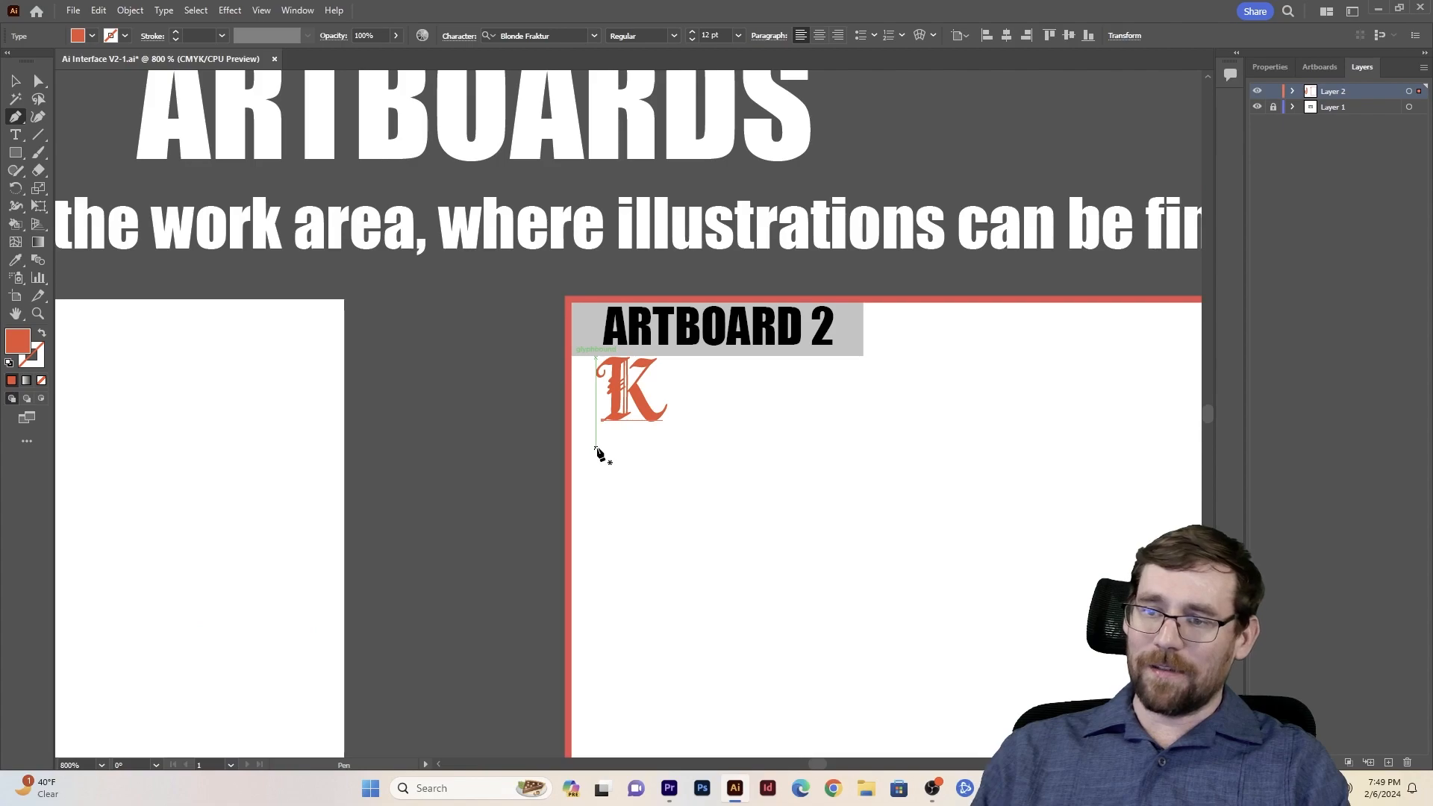
click(595, 453)
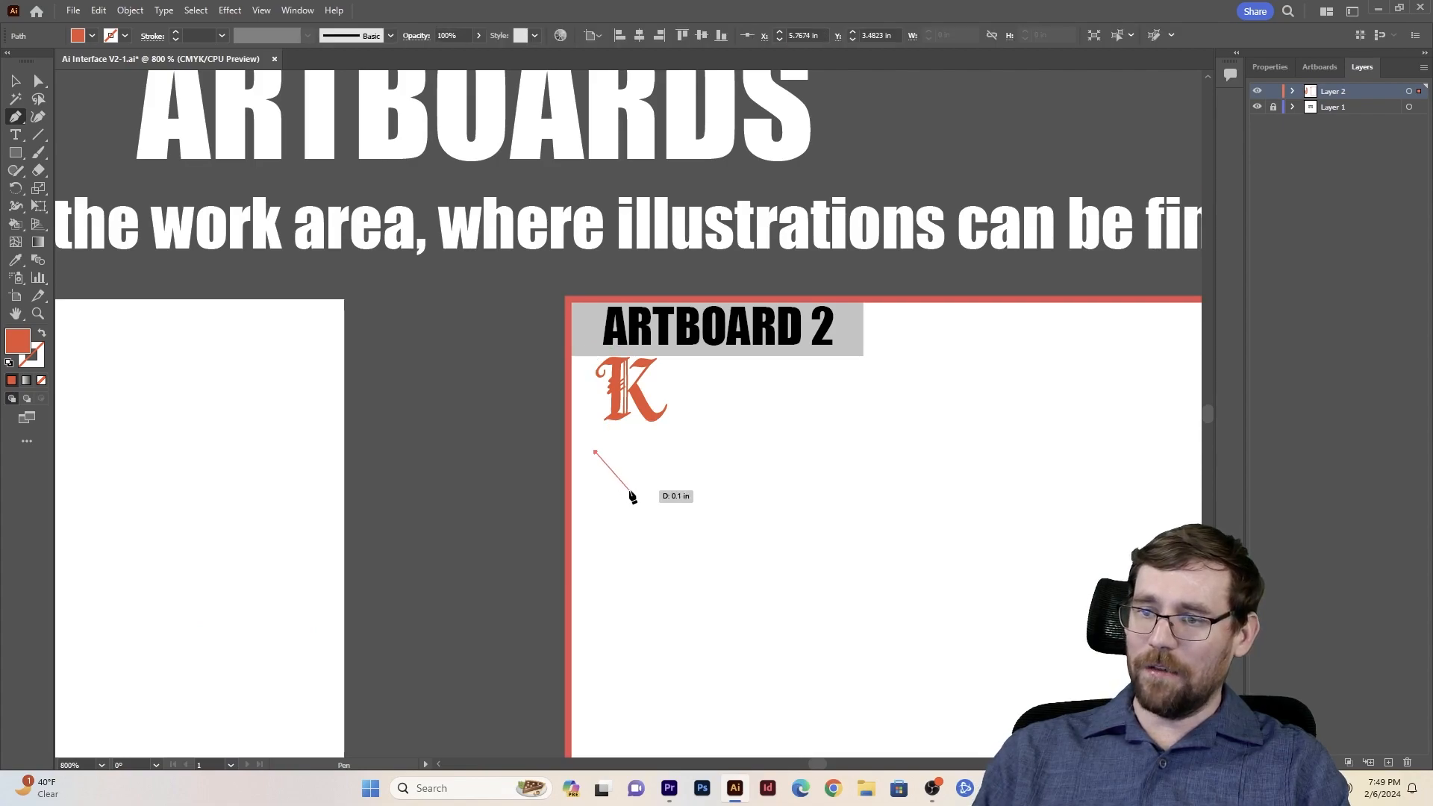
click(629, 494)
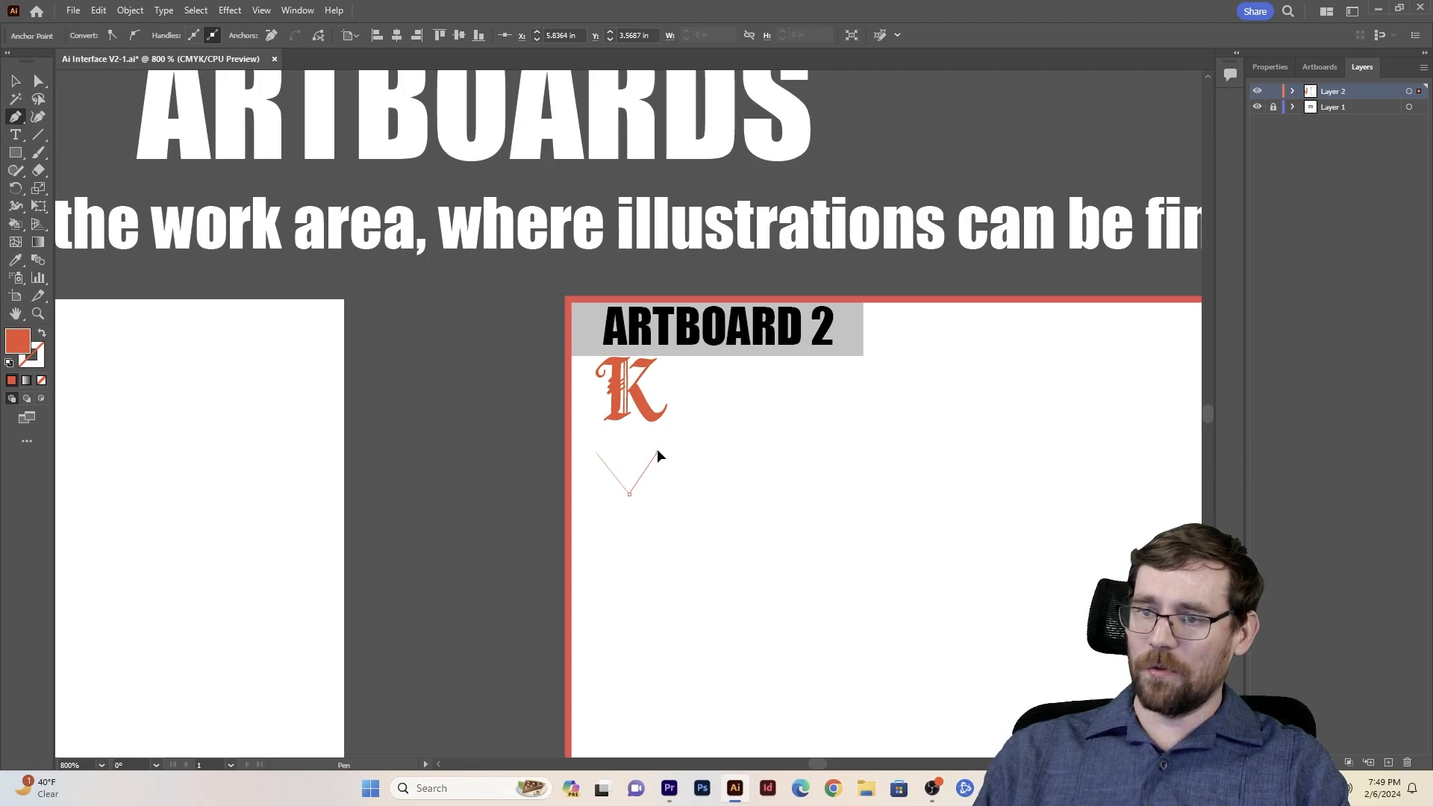
key(a)
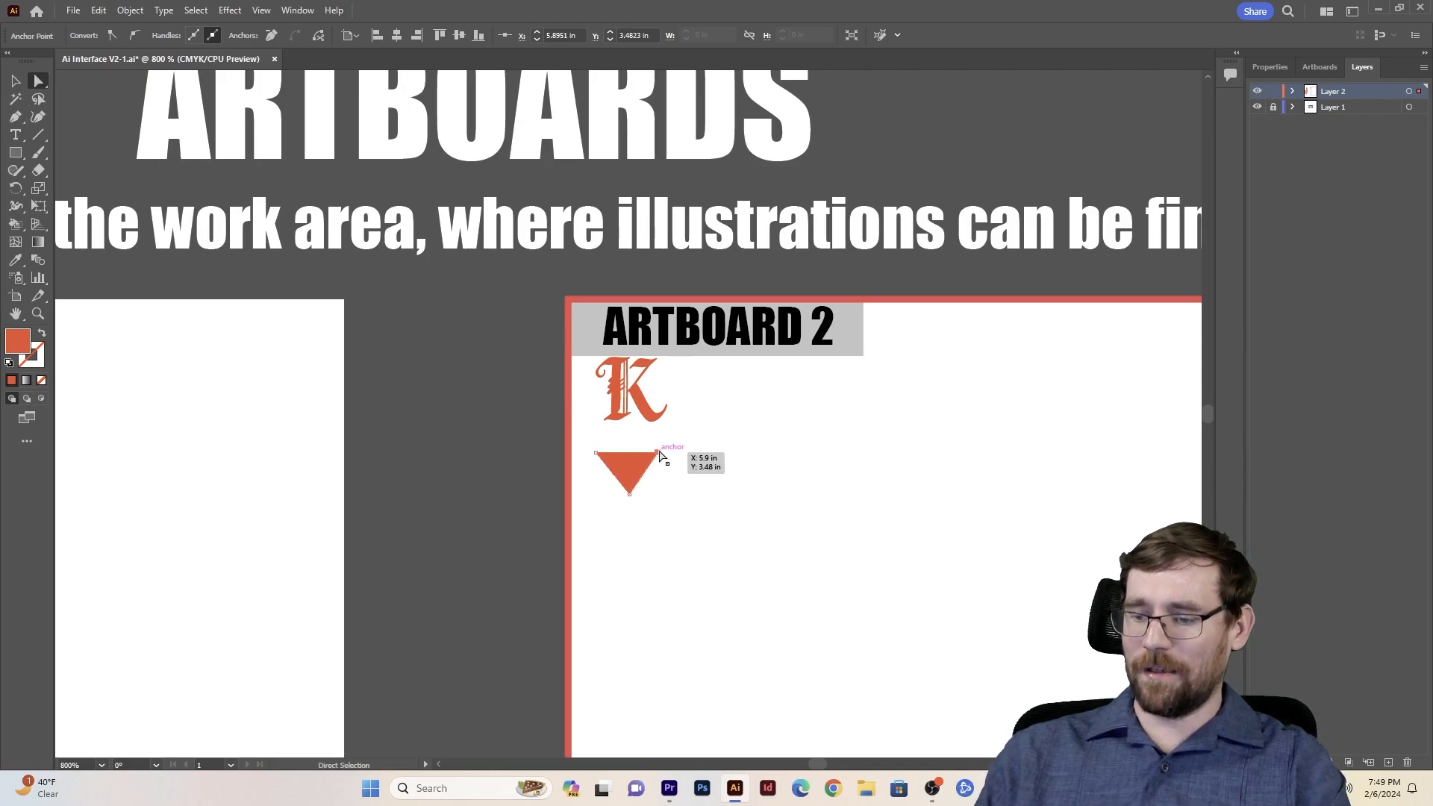
Step: Move the triangle's upper-right anchor point slightly outward and level it with the upper-left anchor using Vertical Align Center
drag(674, 458, 656, 456)
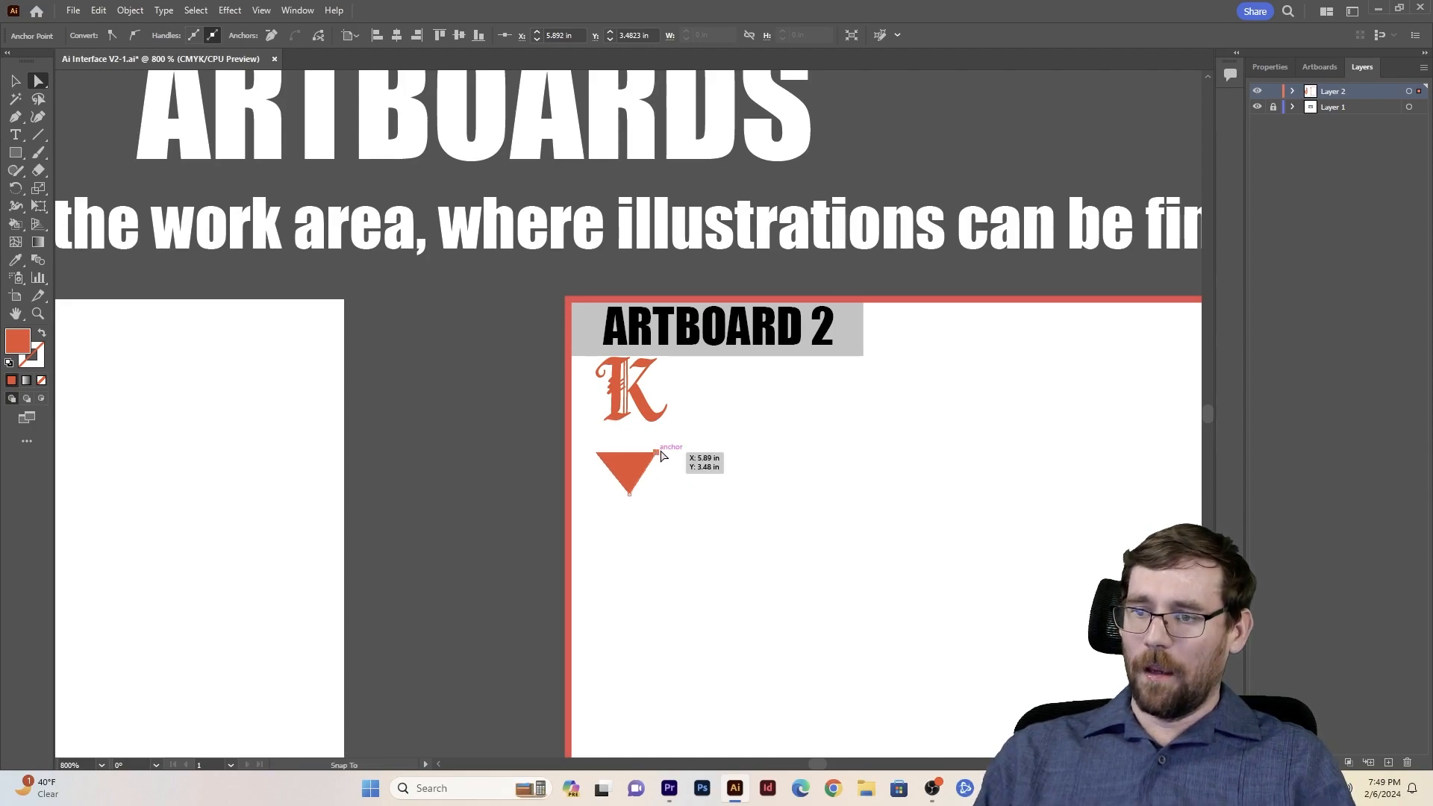
drag(662, 451, 662, 456)
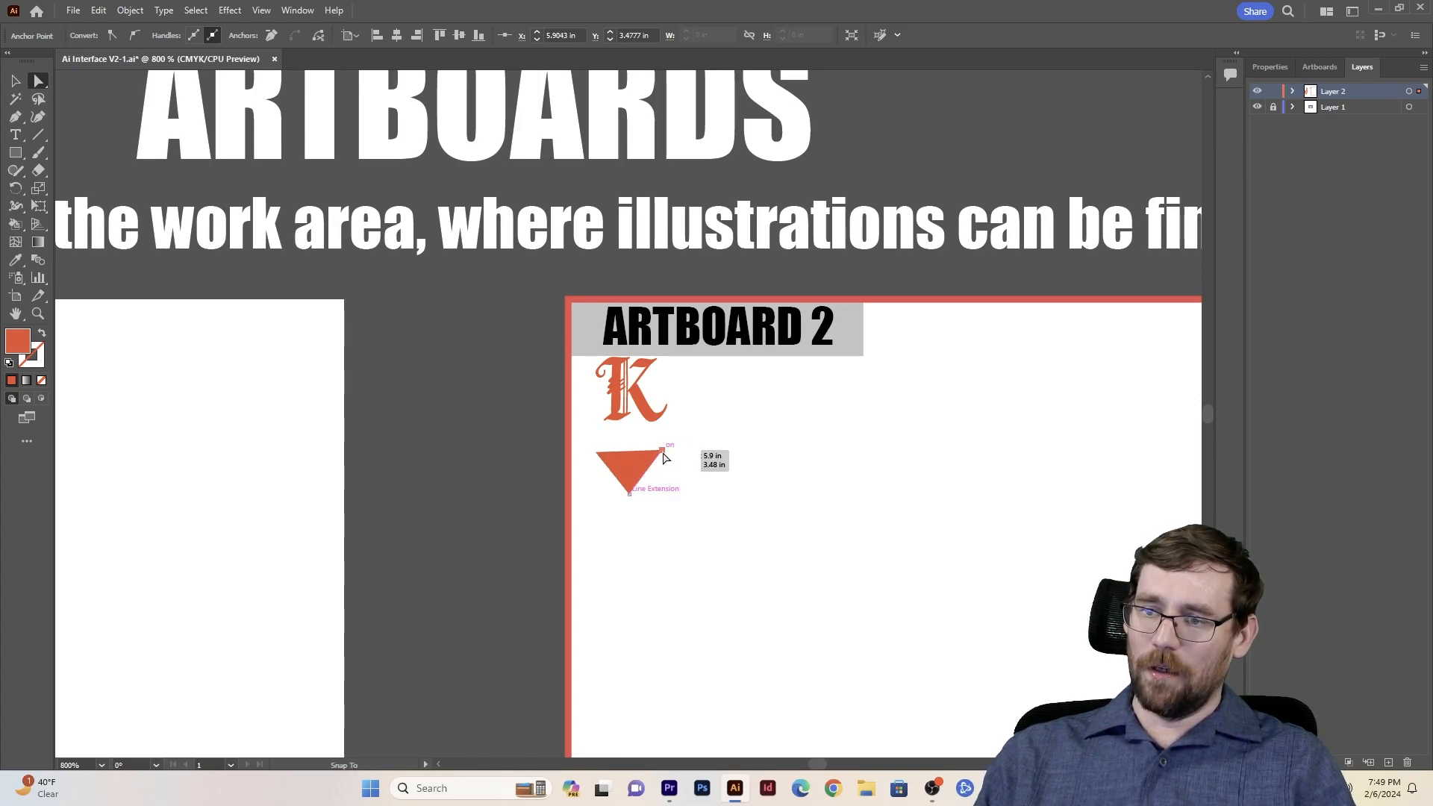
shift+click(595, 453)
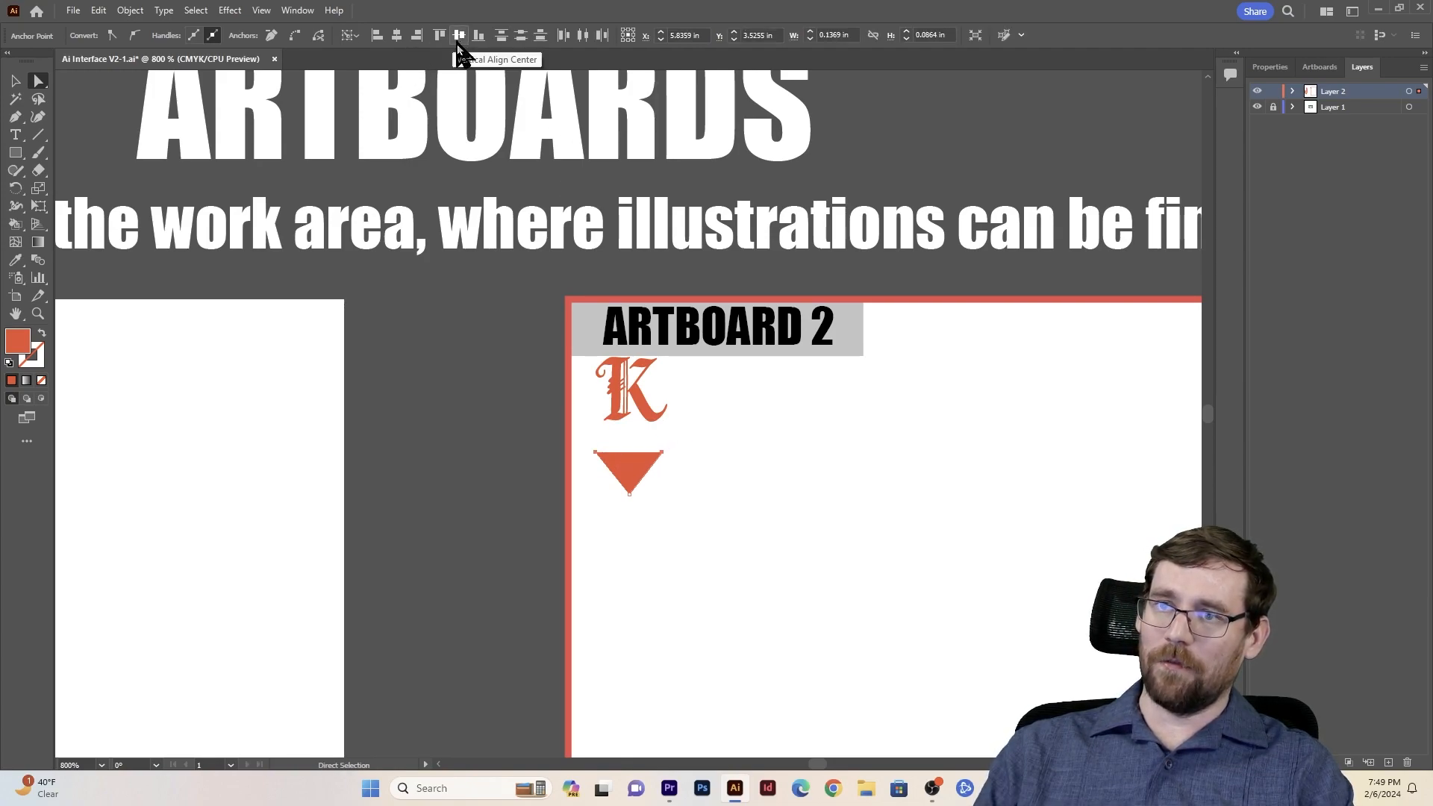
click(637, 483)
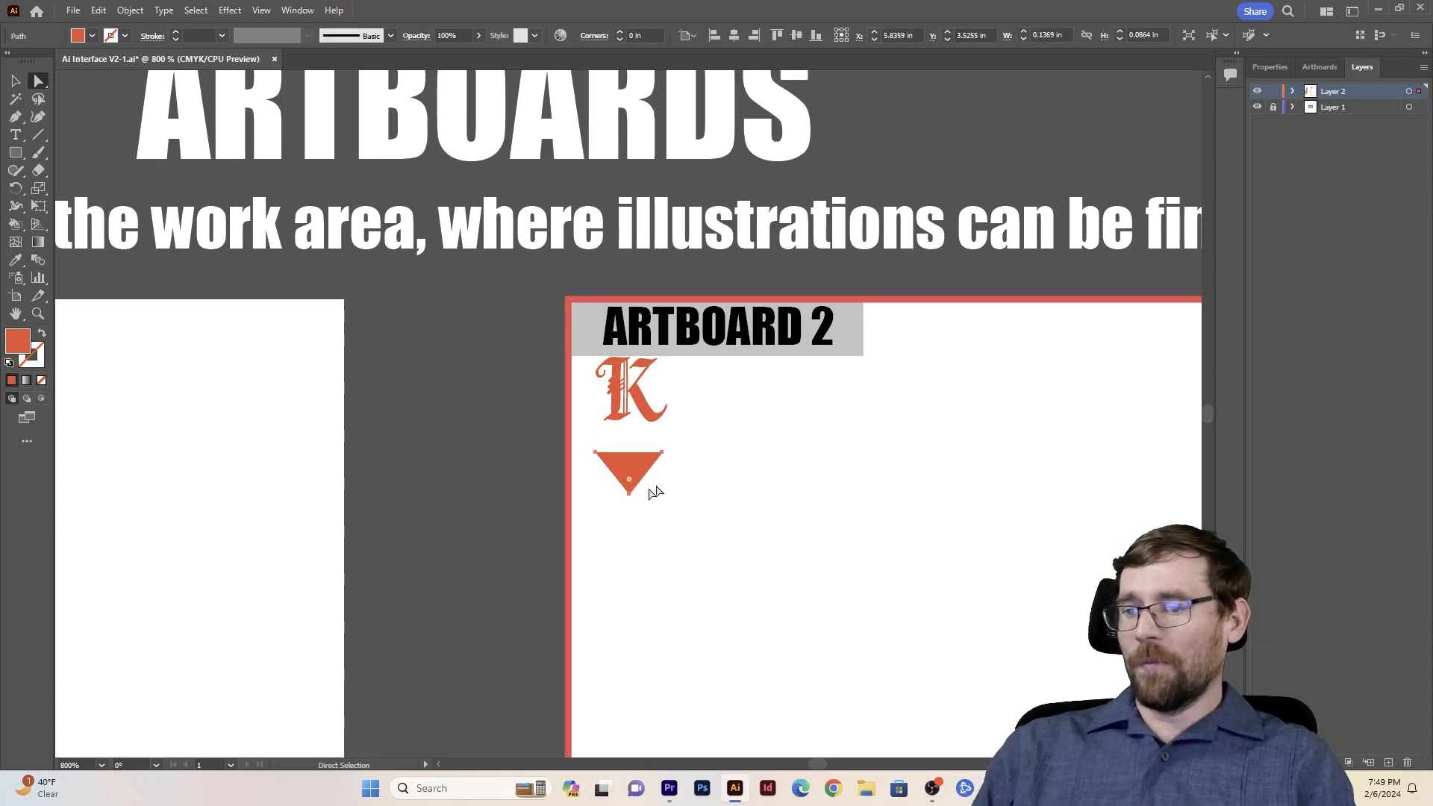
Step: Swap the triangle's fill and stroke so only a red outline is used, and set the stroke weight to 5 pt
click(15, 81)
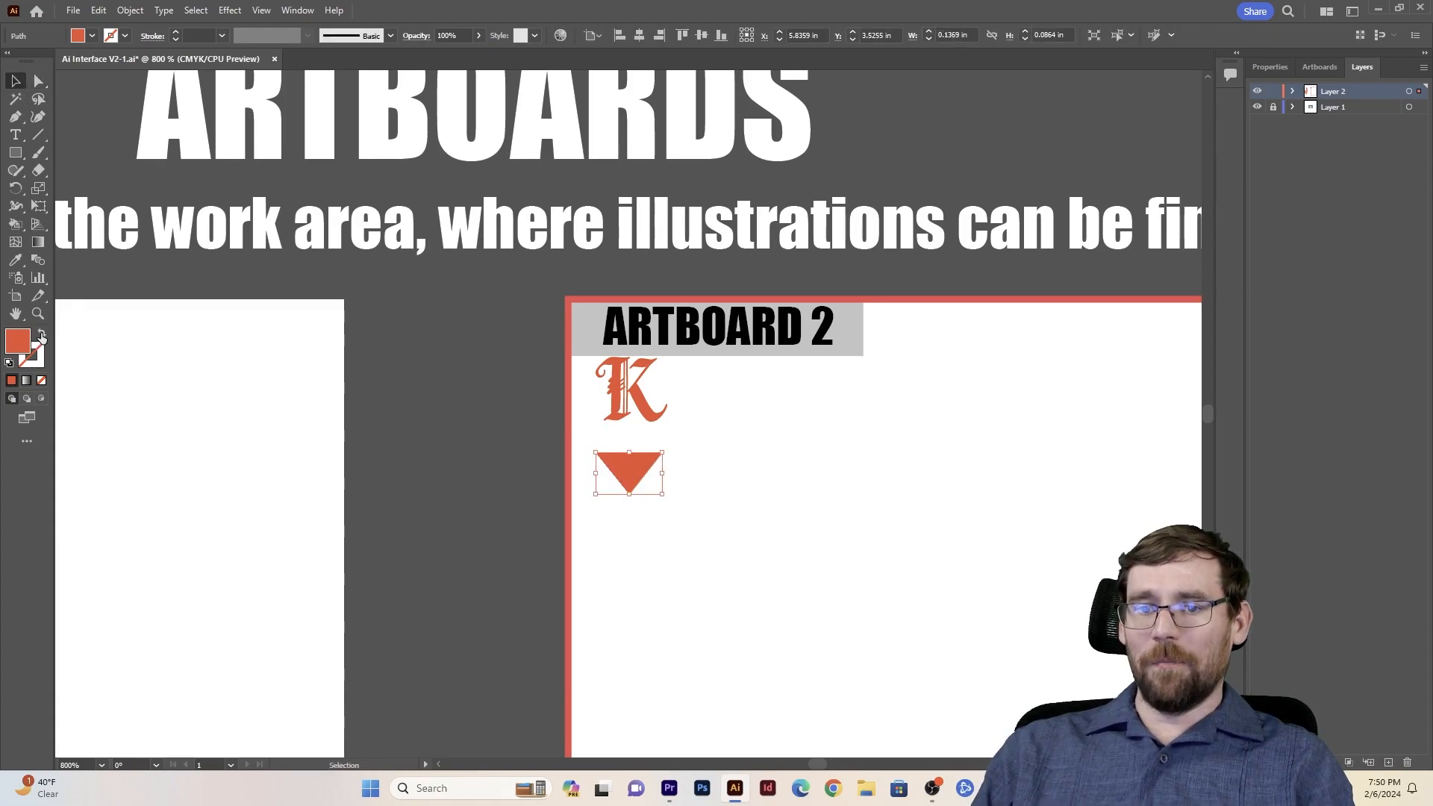
click(42, 334)
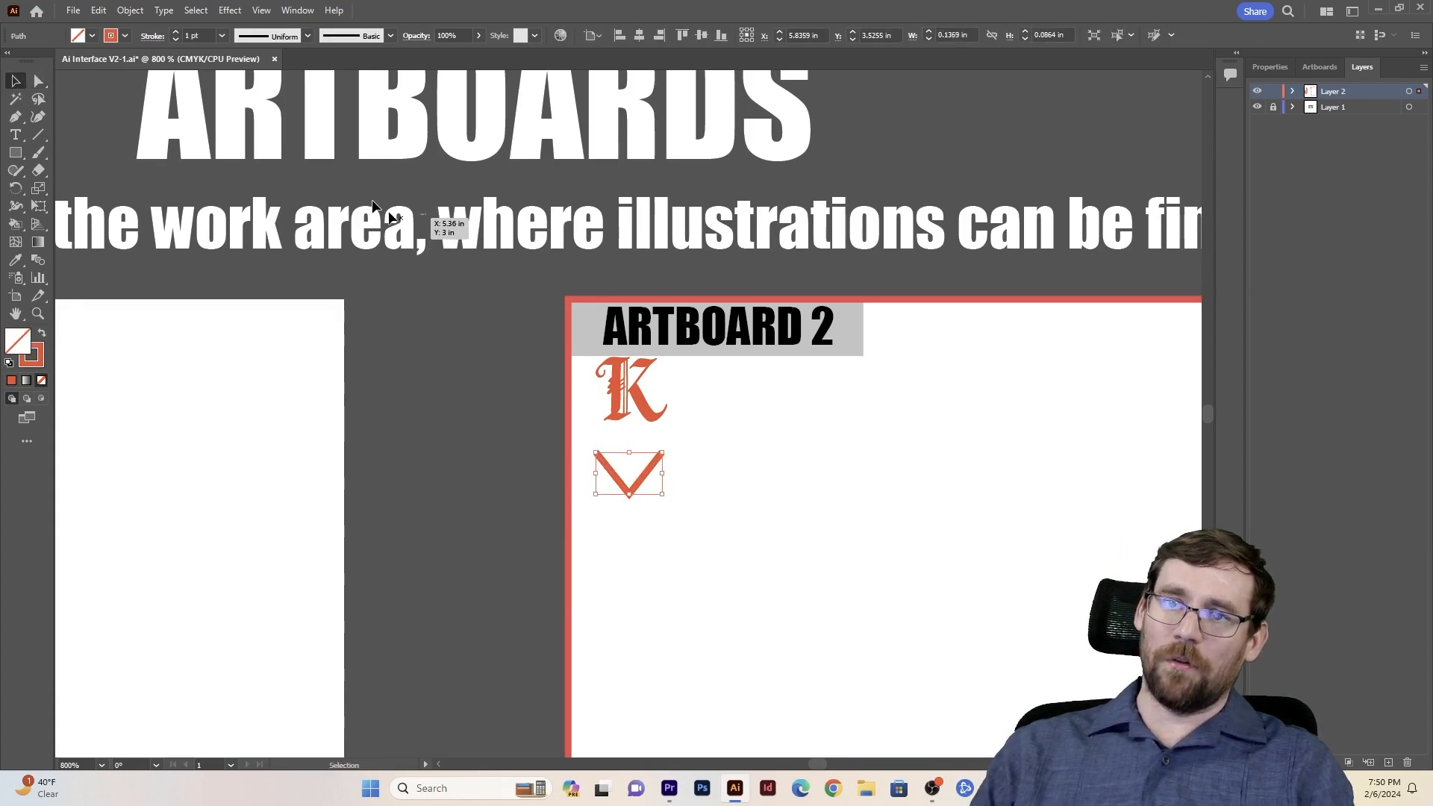
click(175, 32)
click(176, 32)
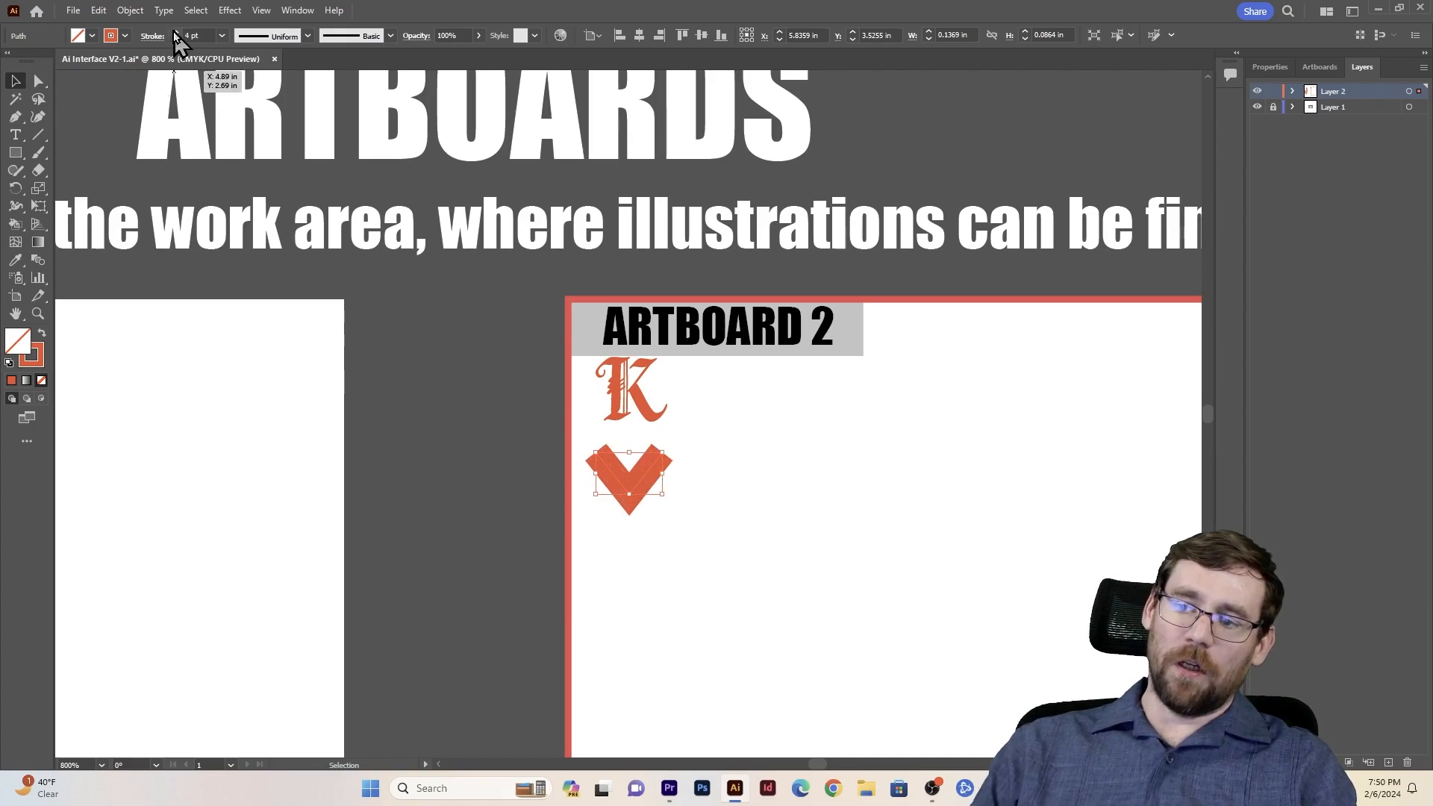
click(176, 32)
click(175, 32)
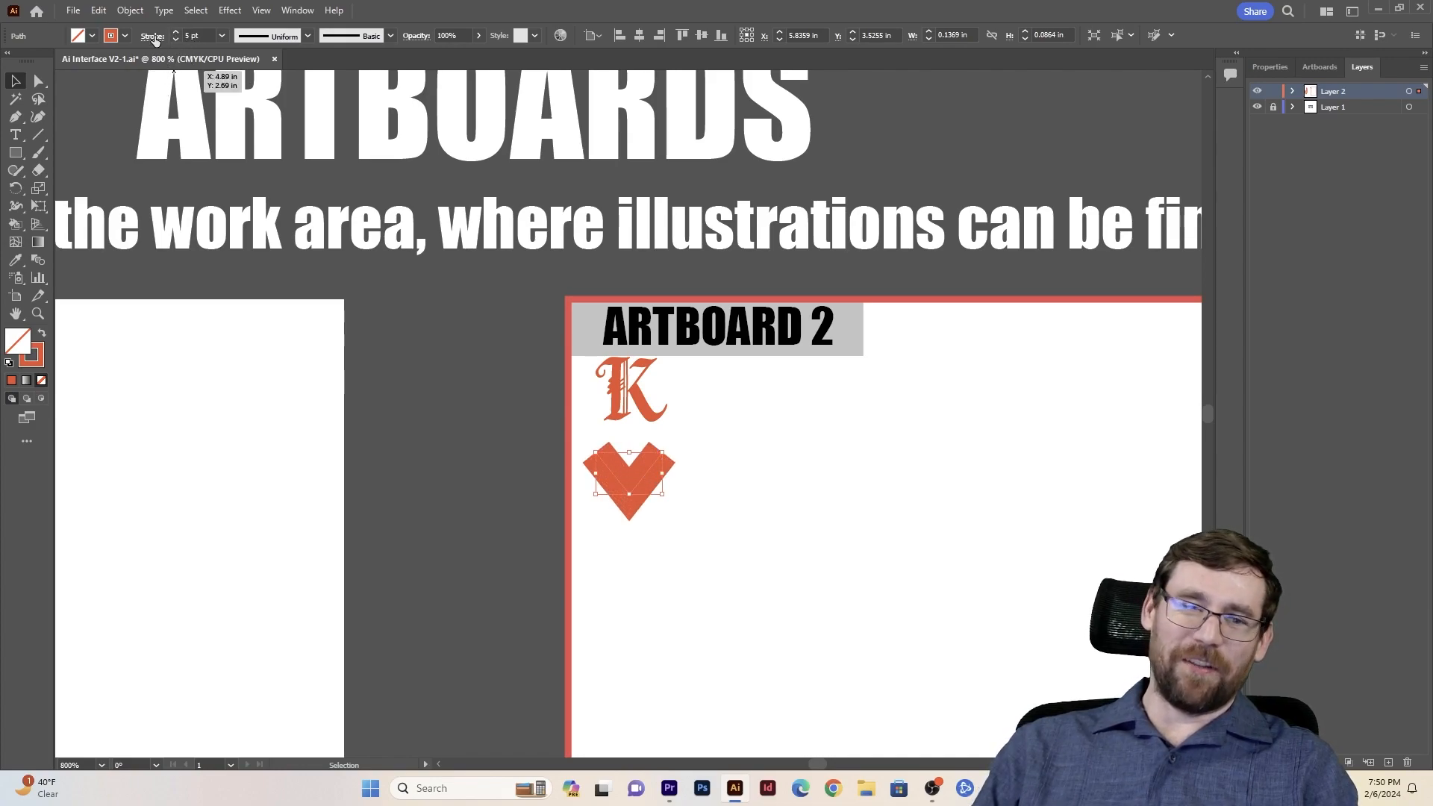
Step: Give the V-shaped path round stroke caps and set its stroke weight to 9 pt to form a heart
click(153, 36)
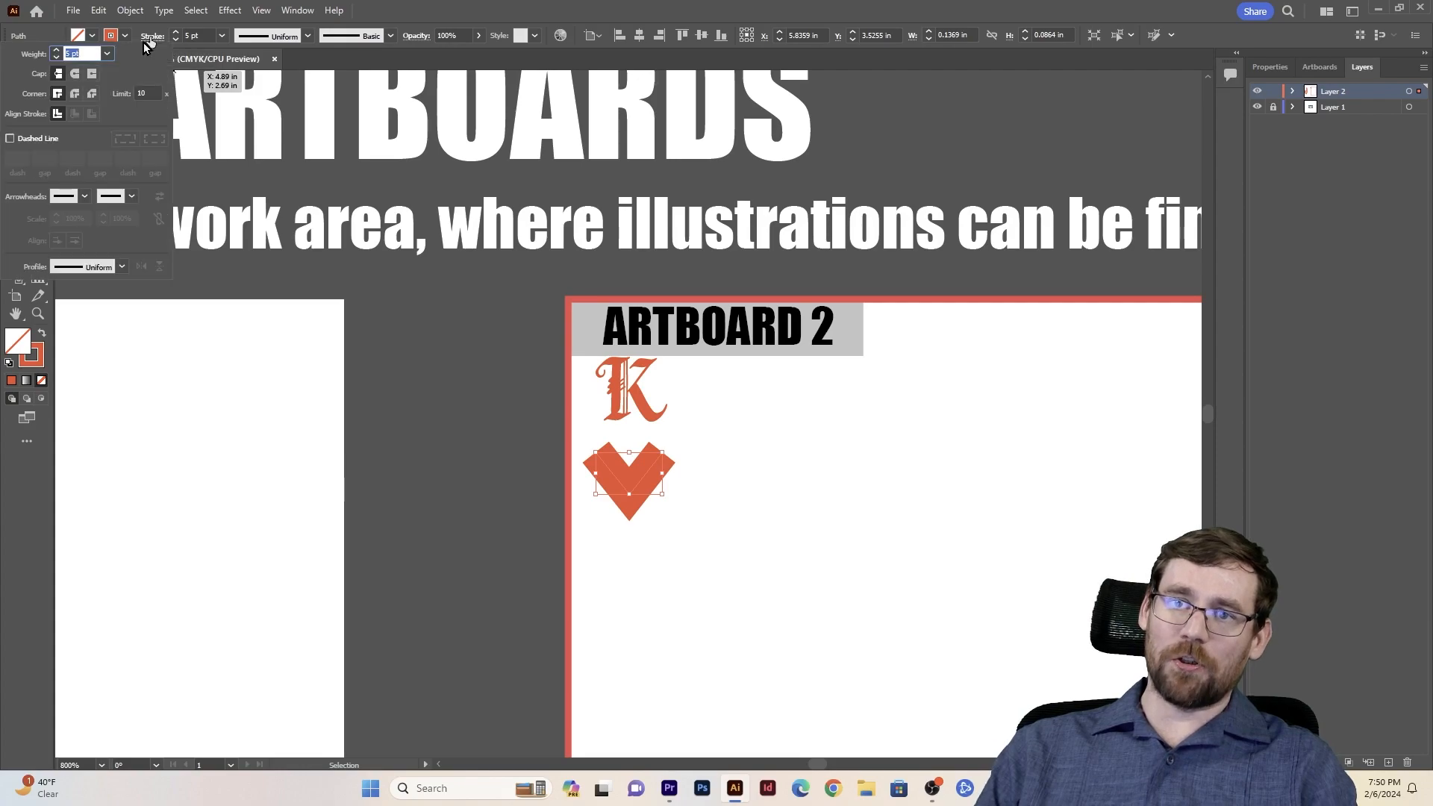
click(75, 74)
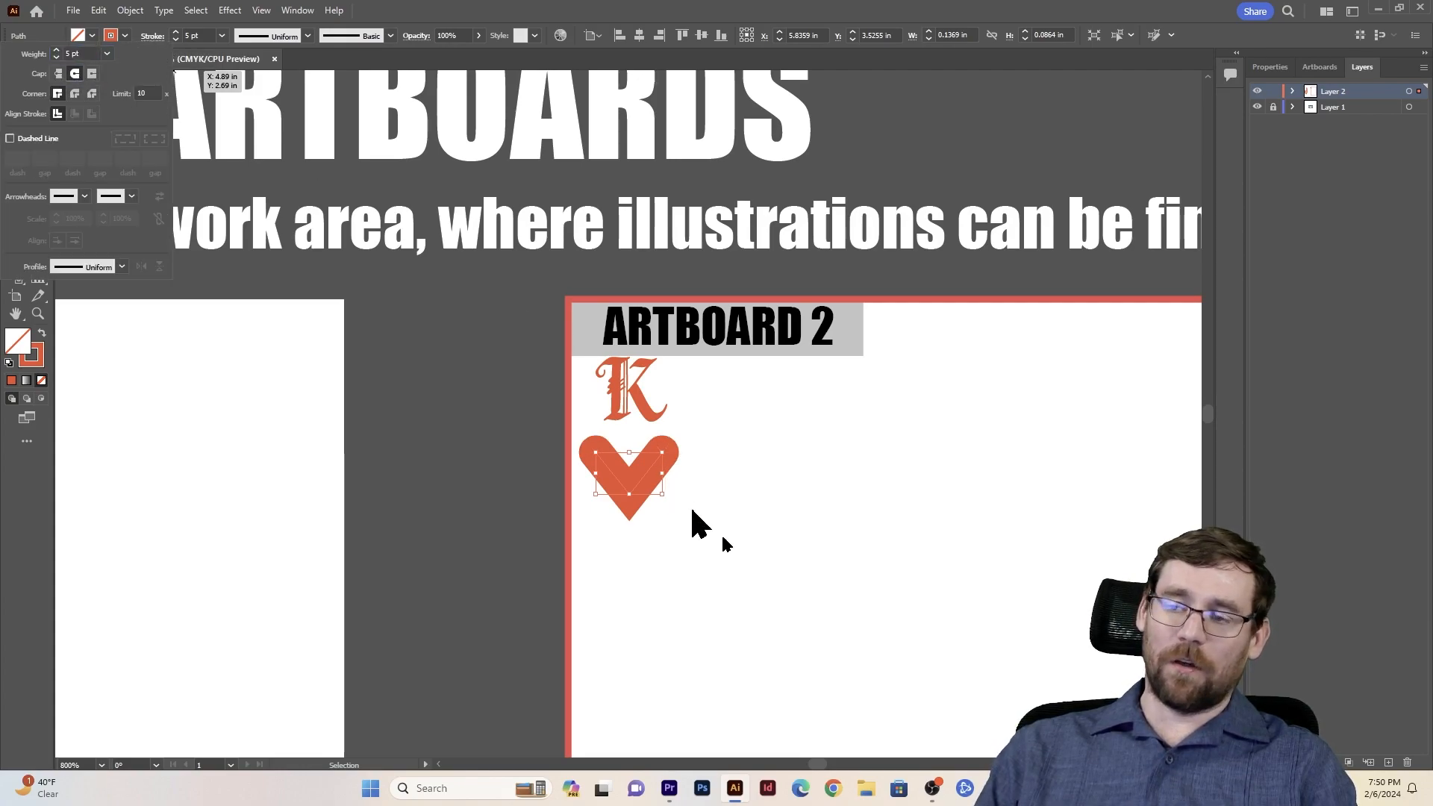
click(176, 32)
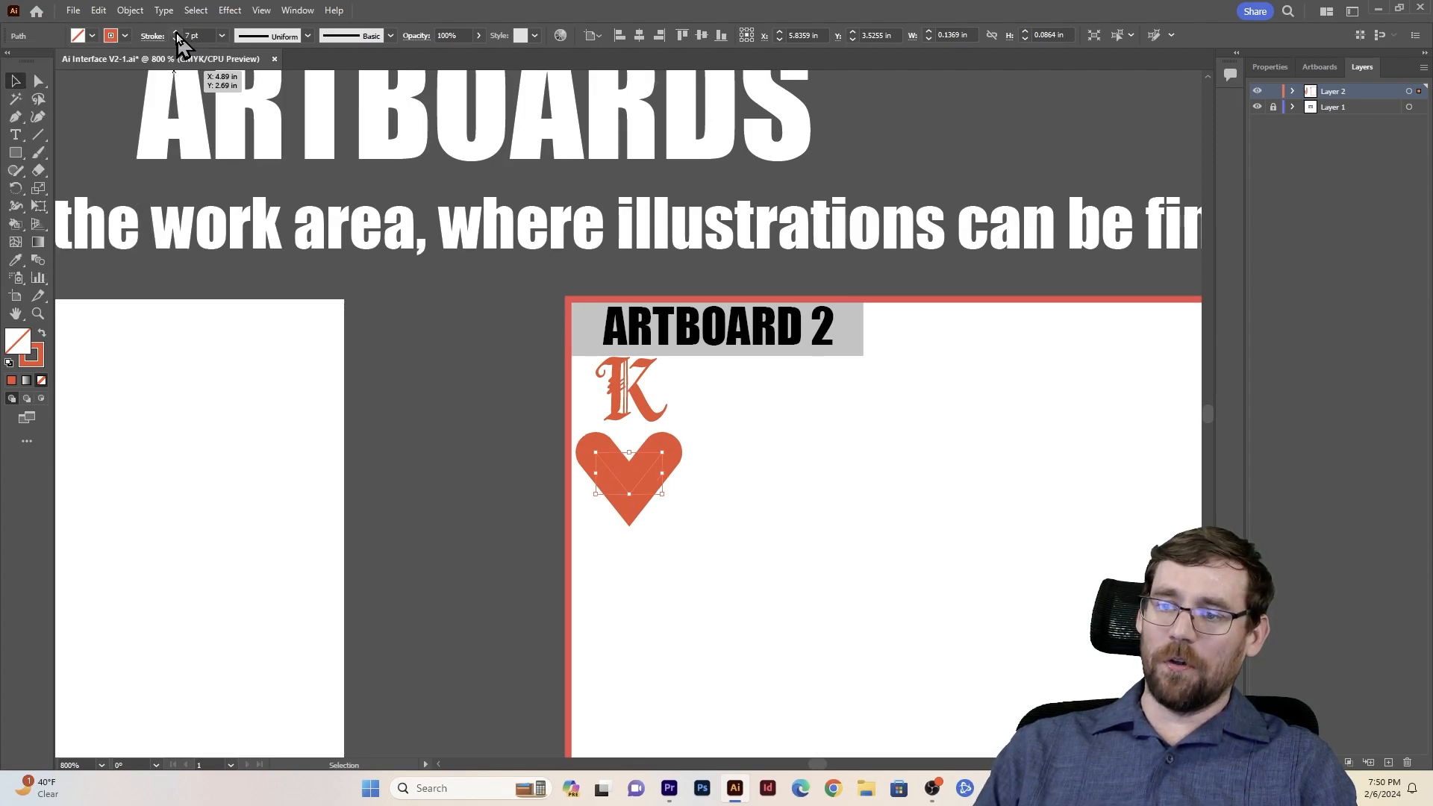
click(175, 32)
click(176, 33)
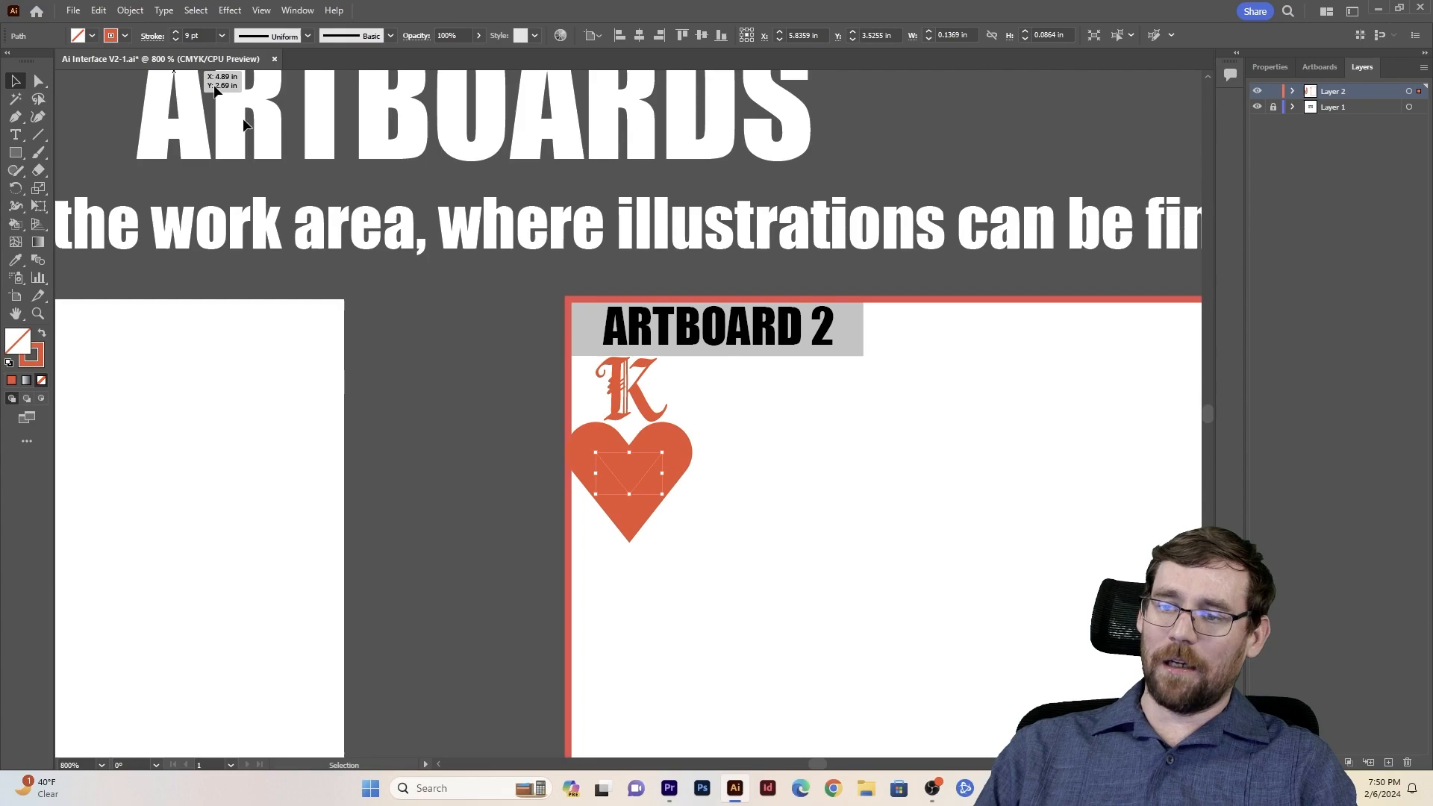
click(475, 397)
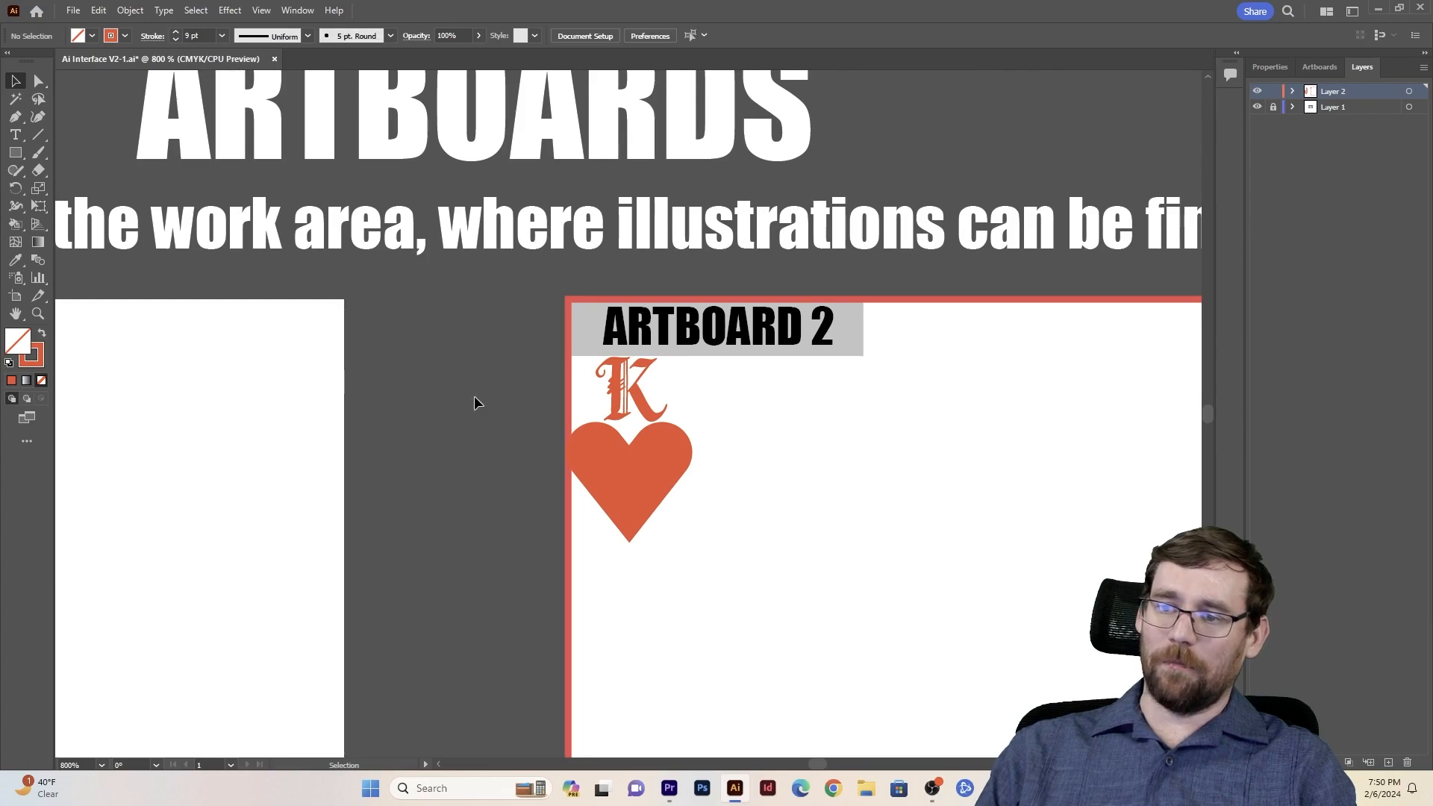
Step: Try to shrink the heart path from its upper-left corner, and undo the resize
click(636, 479)
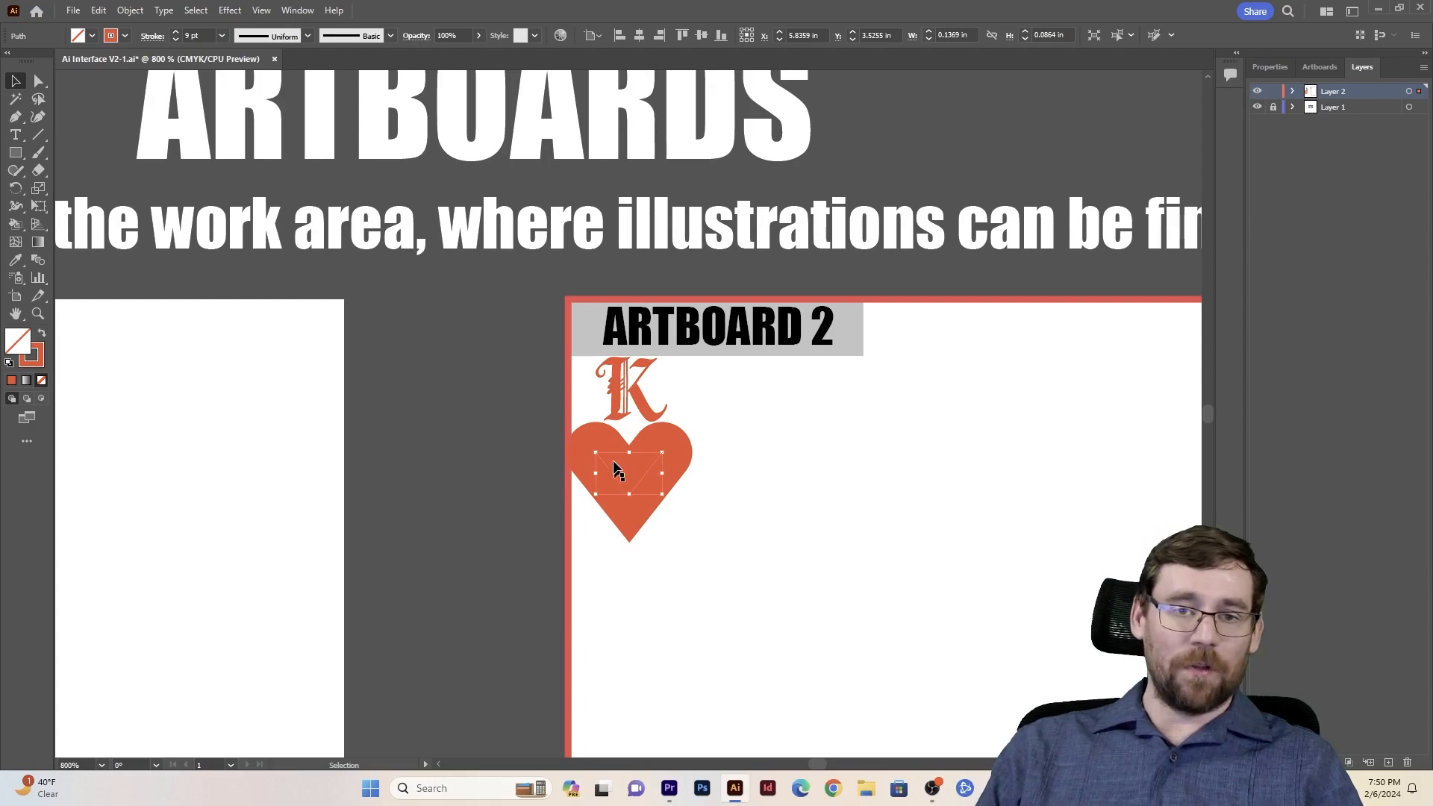
drag(595, 455, 624, 470)
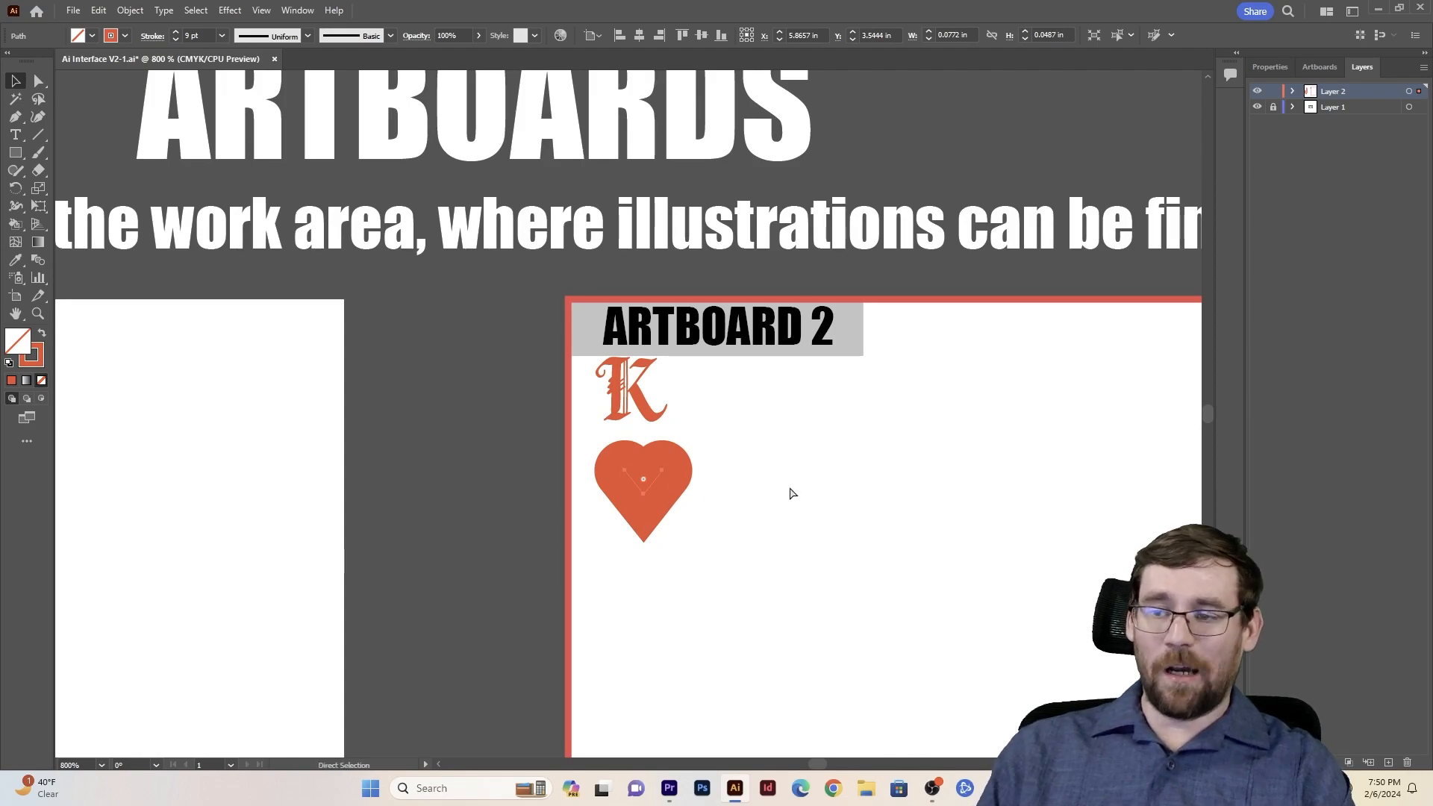
key(ctrl+z)
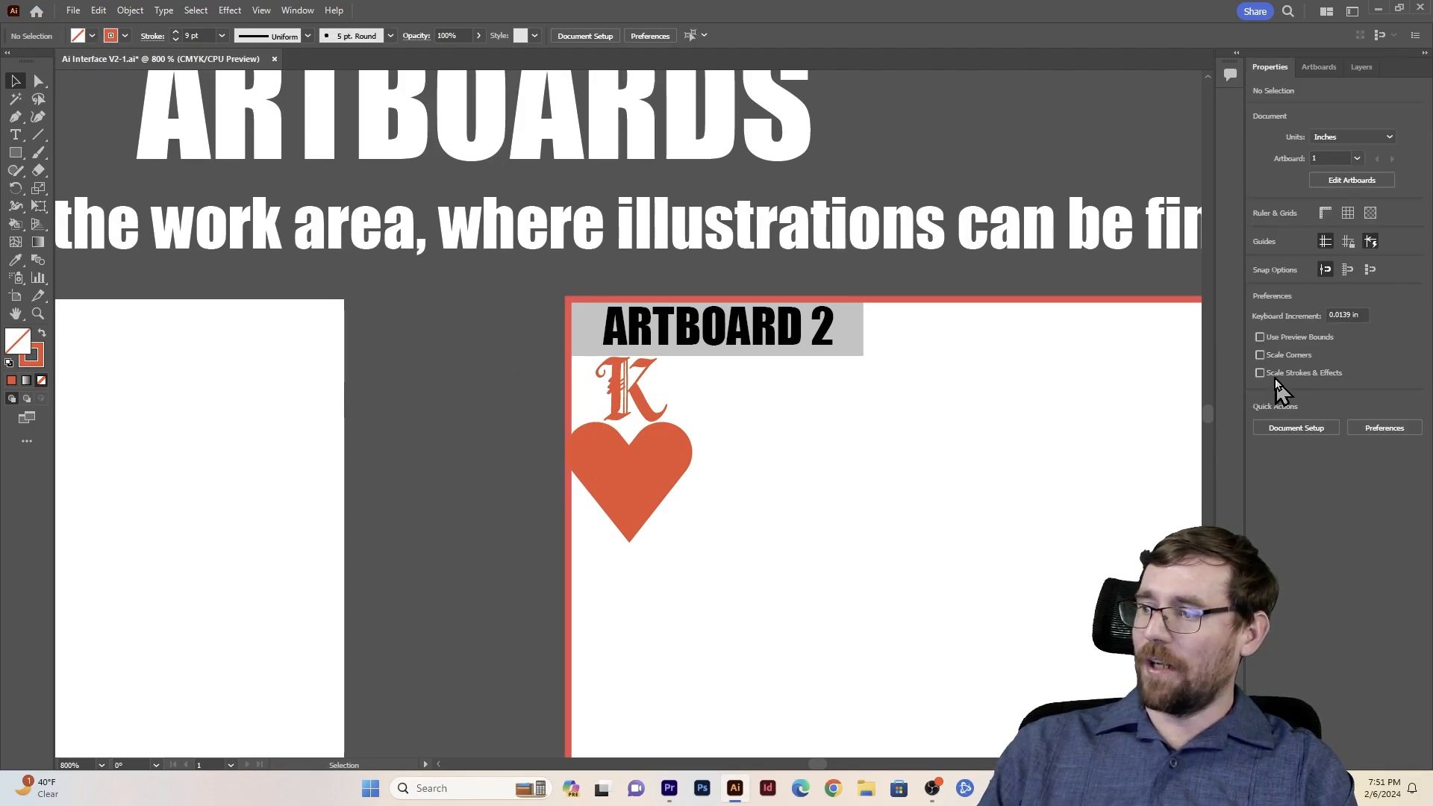
Step: Enable Scale Strokes & Effects and scale the heart path proportionally down to about 0.068 in wide
click(621, 485)
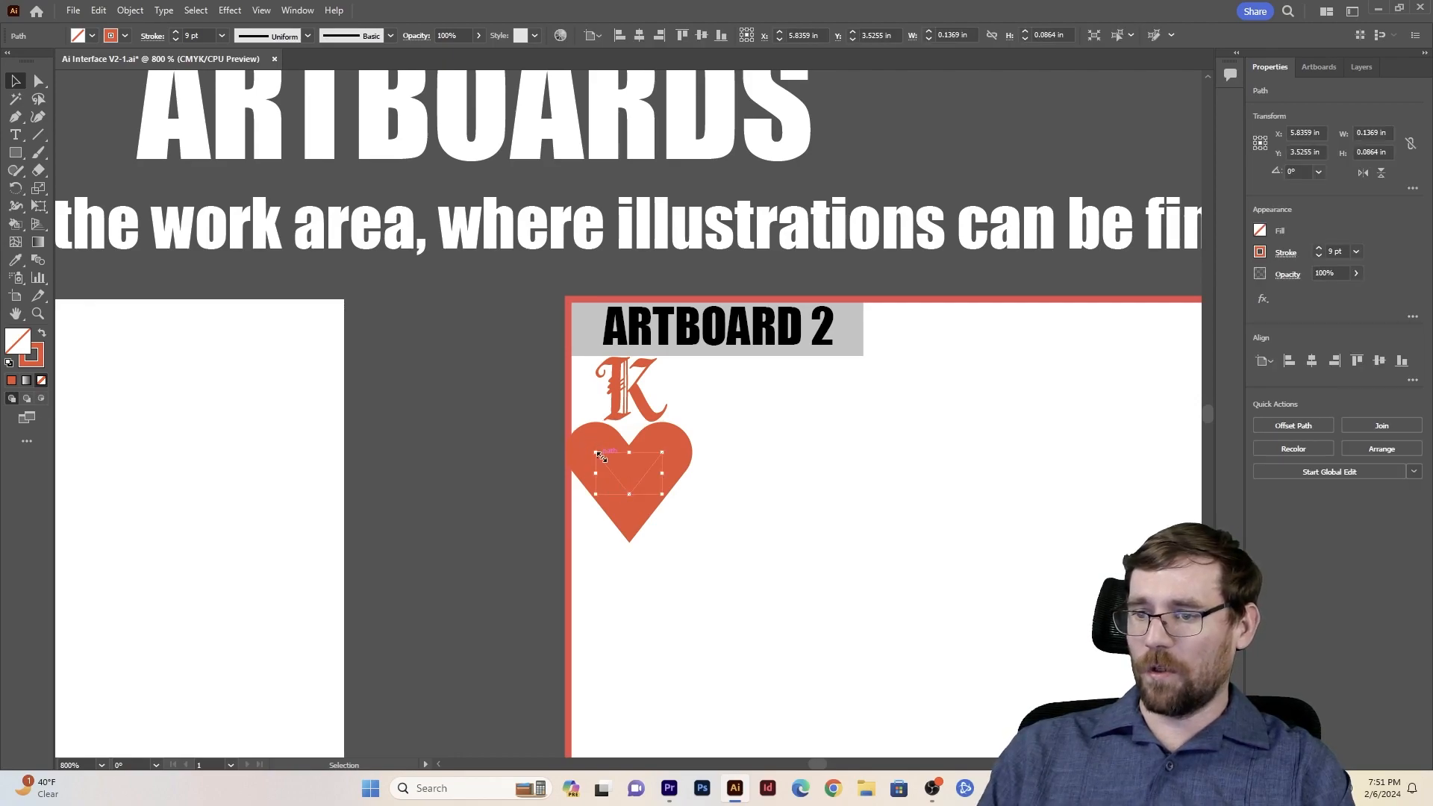
drag(595, 450, 627, 472)
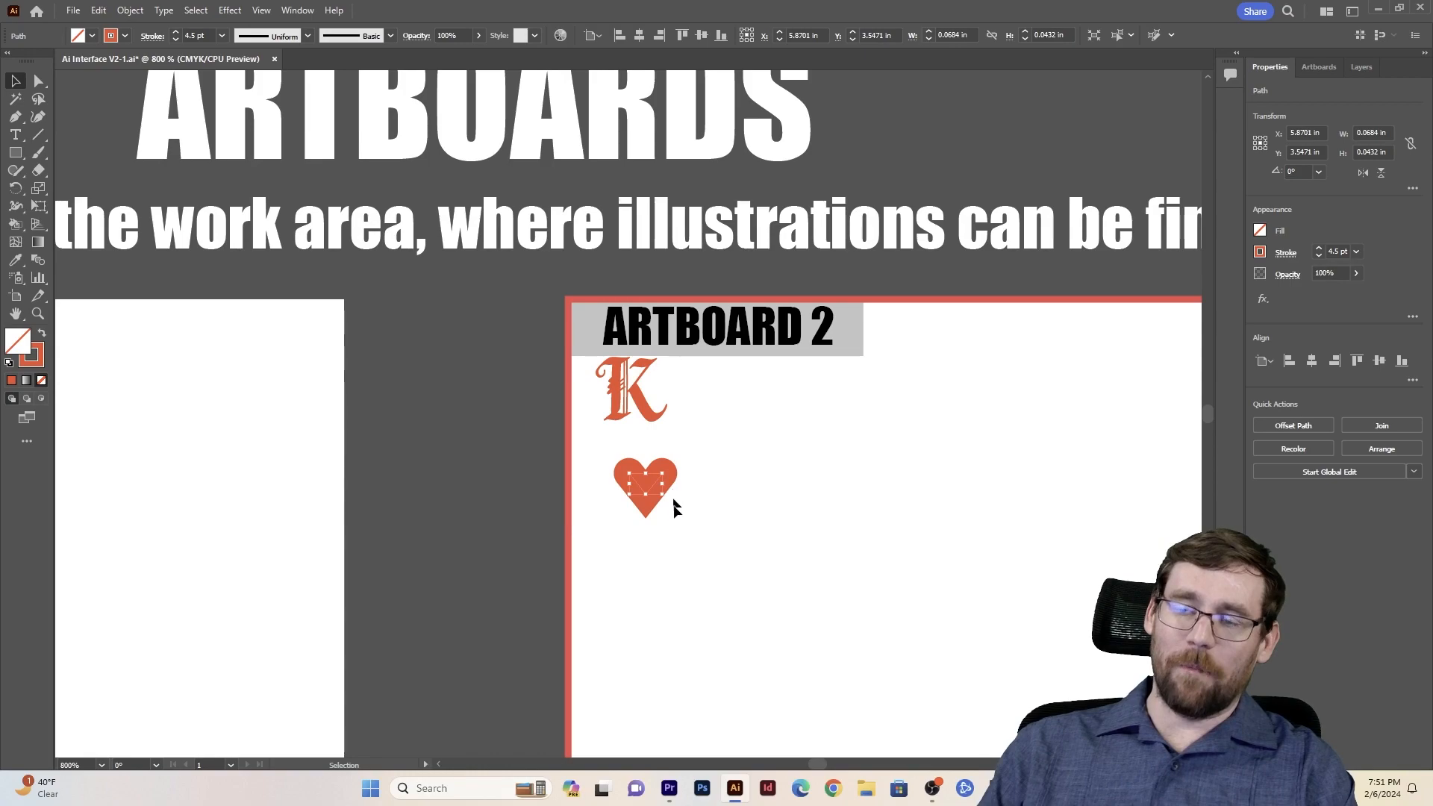
Step: Expand the heart's stroke into a filled shape
click(128, 11)
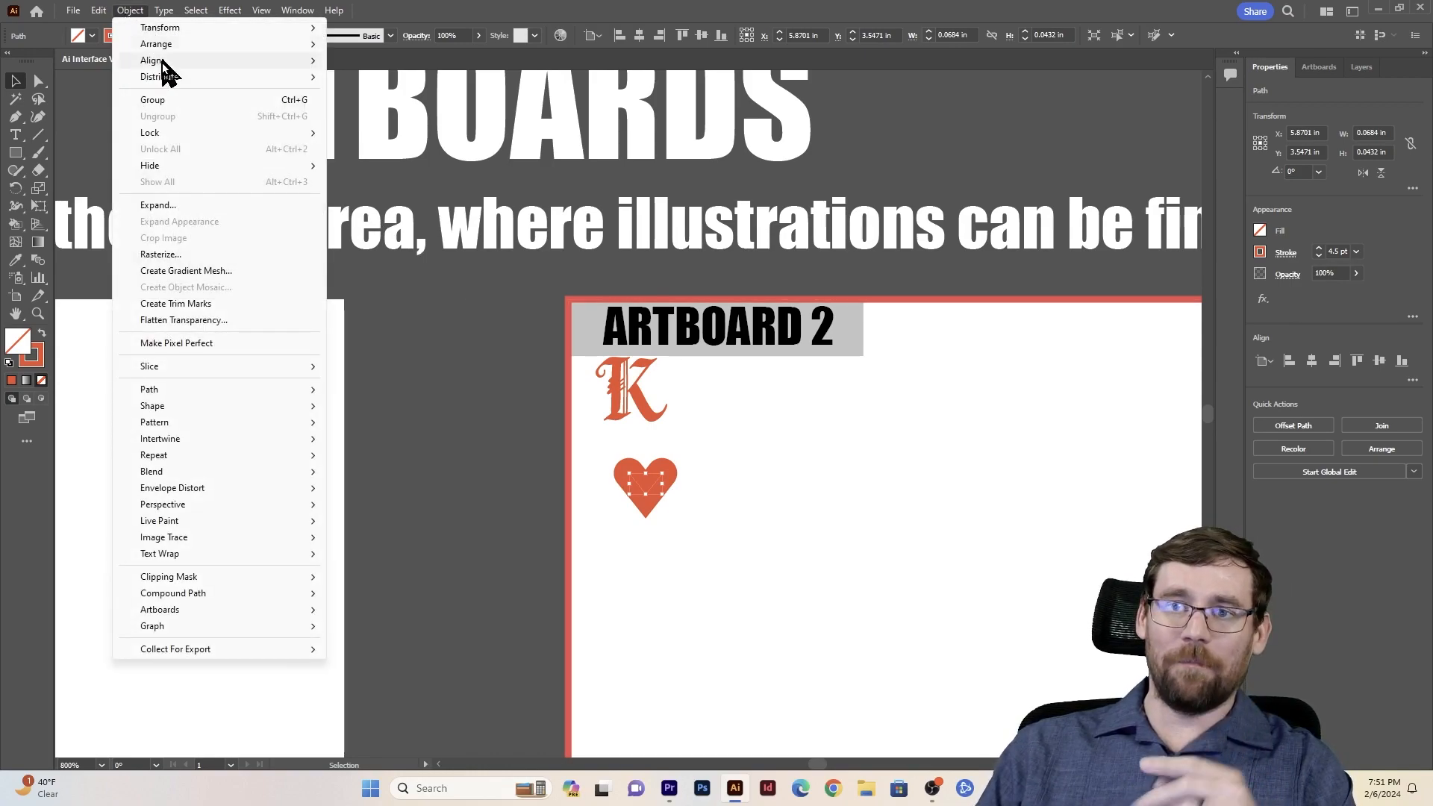
click(179, 208)
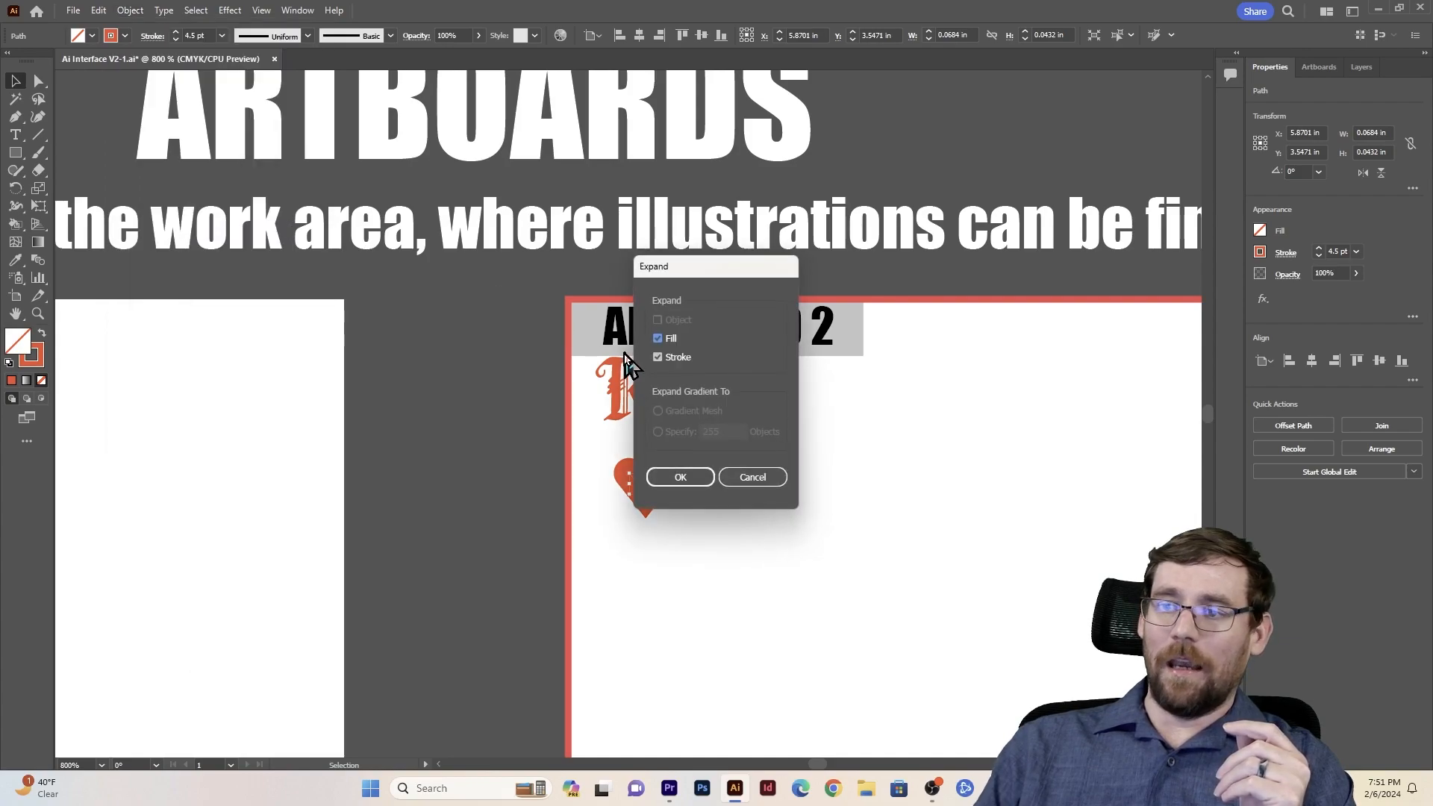
click(667, 340)
click(687, 489)
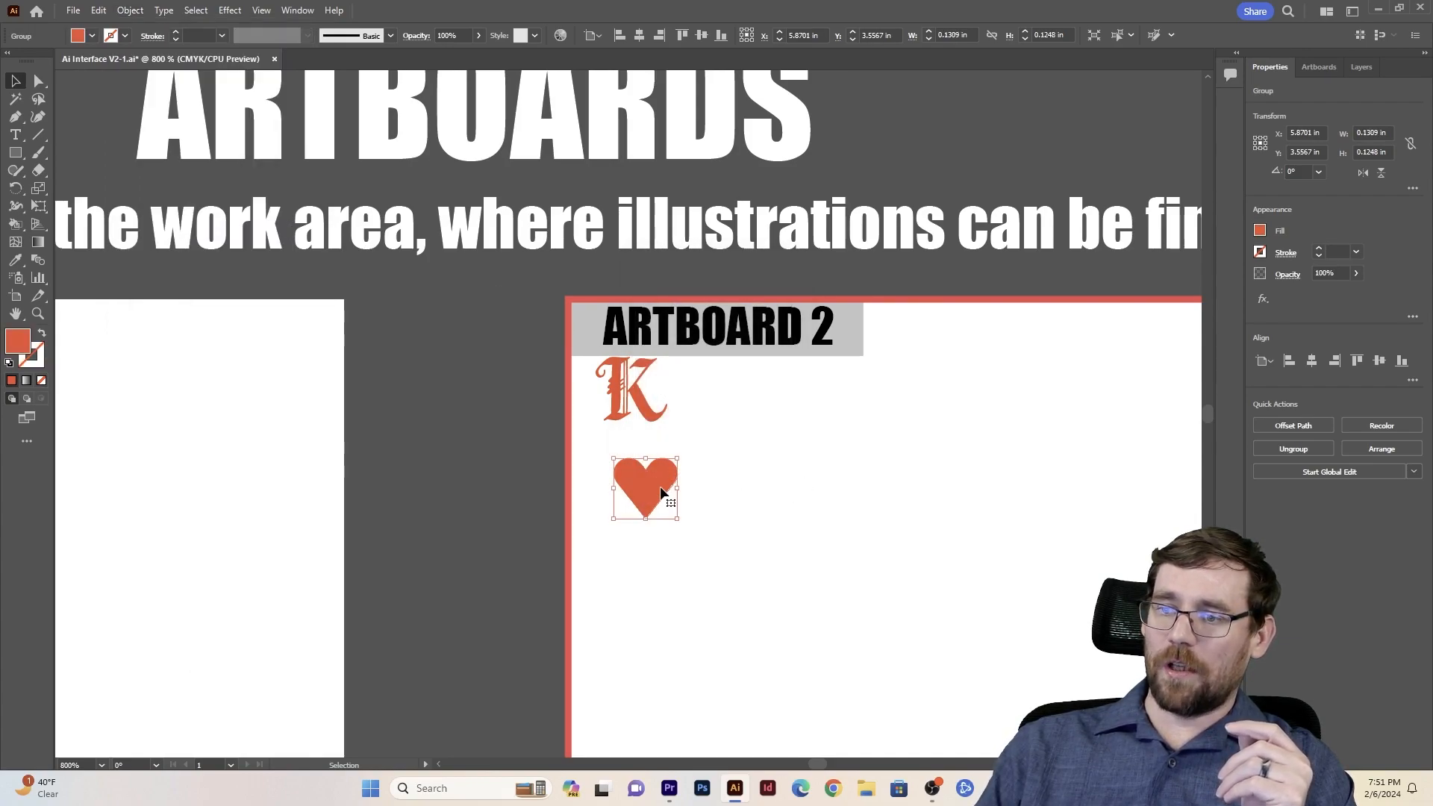
Step: Place the heart directly beneath the letter K, scale it down to about 0.097 in wide and nudge it slightly lower
drag(650, 495, 620, 451)
click(754, 416)
click(631, 479)
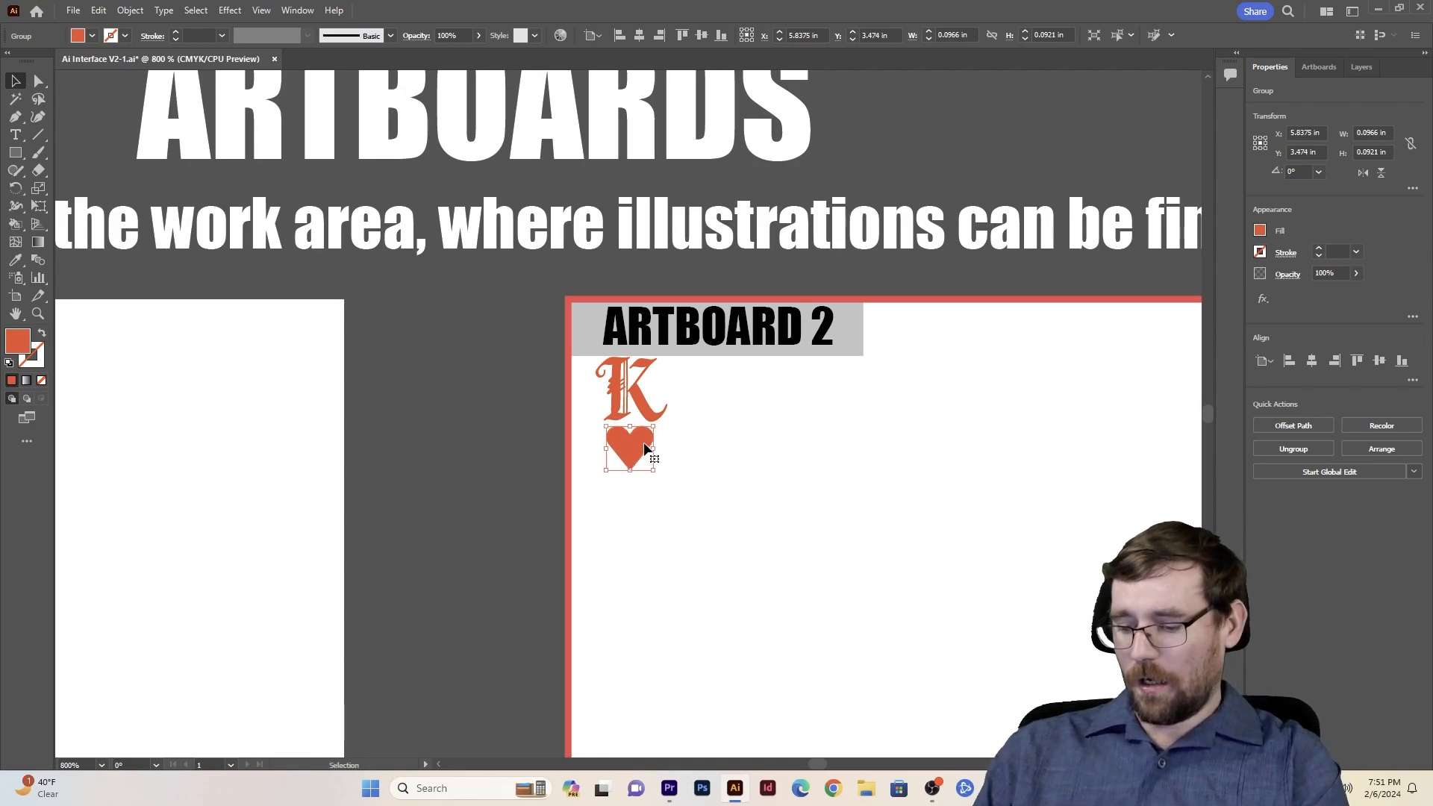
key(Down)
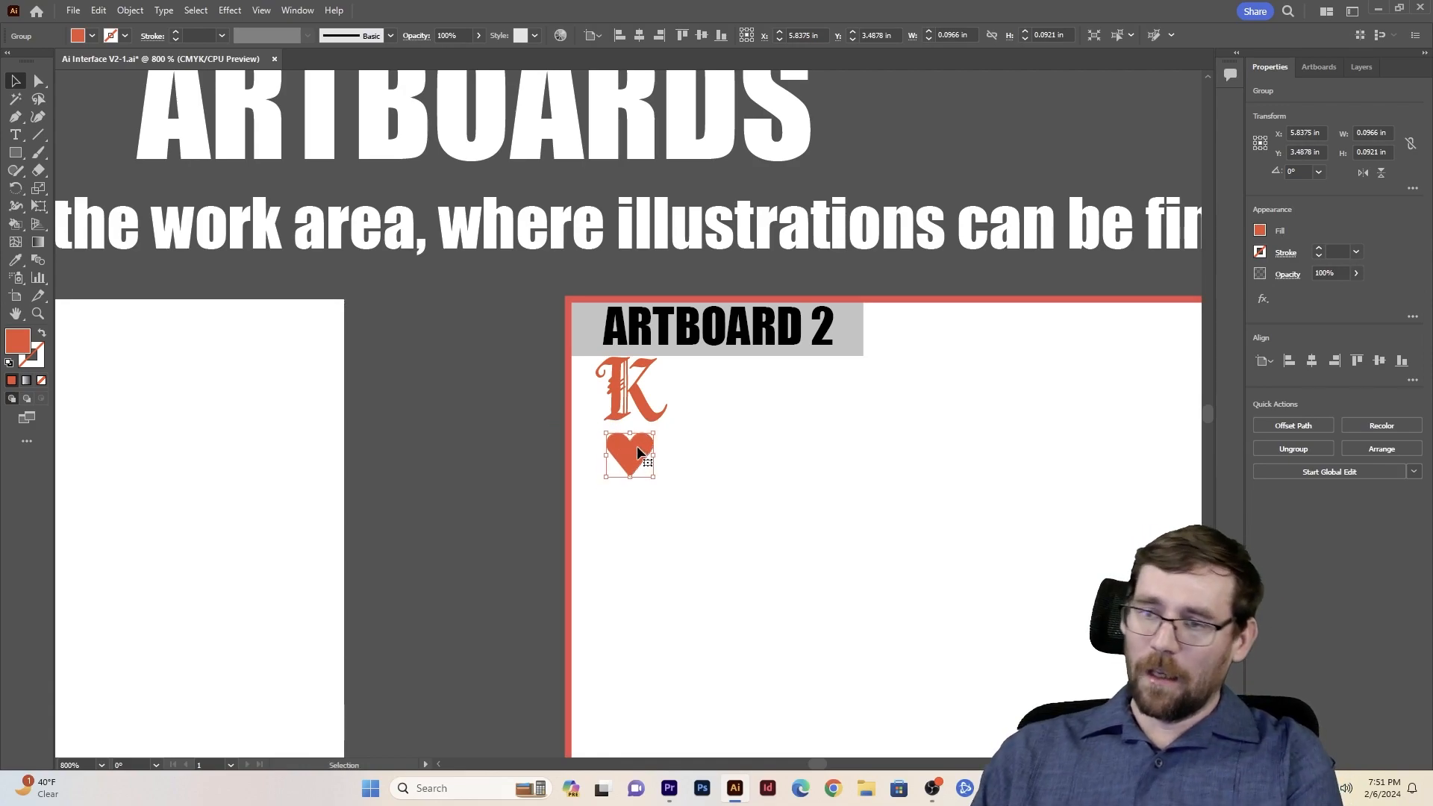
click(530, 413)
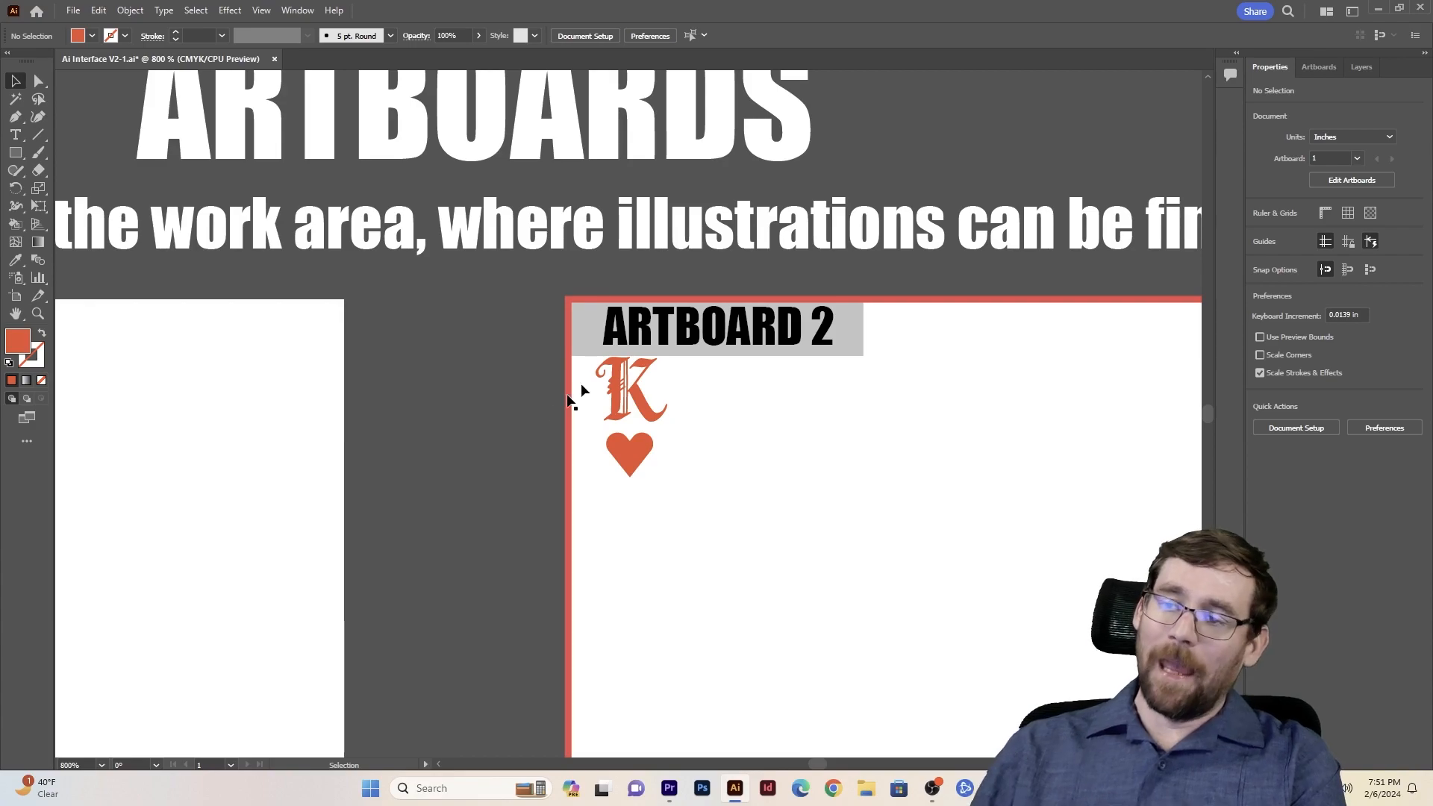
Step: Compare the bounding boxes of the K and the heart, moving the heart well below the K and back beneath it
click(622, 389)
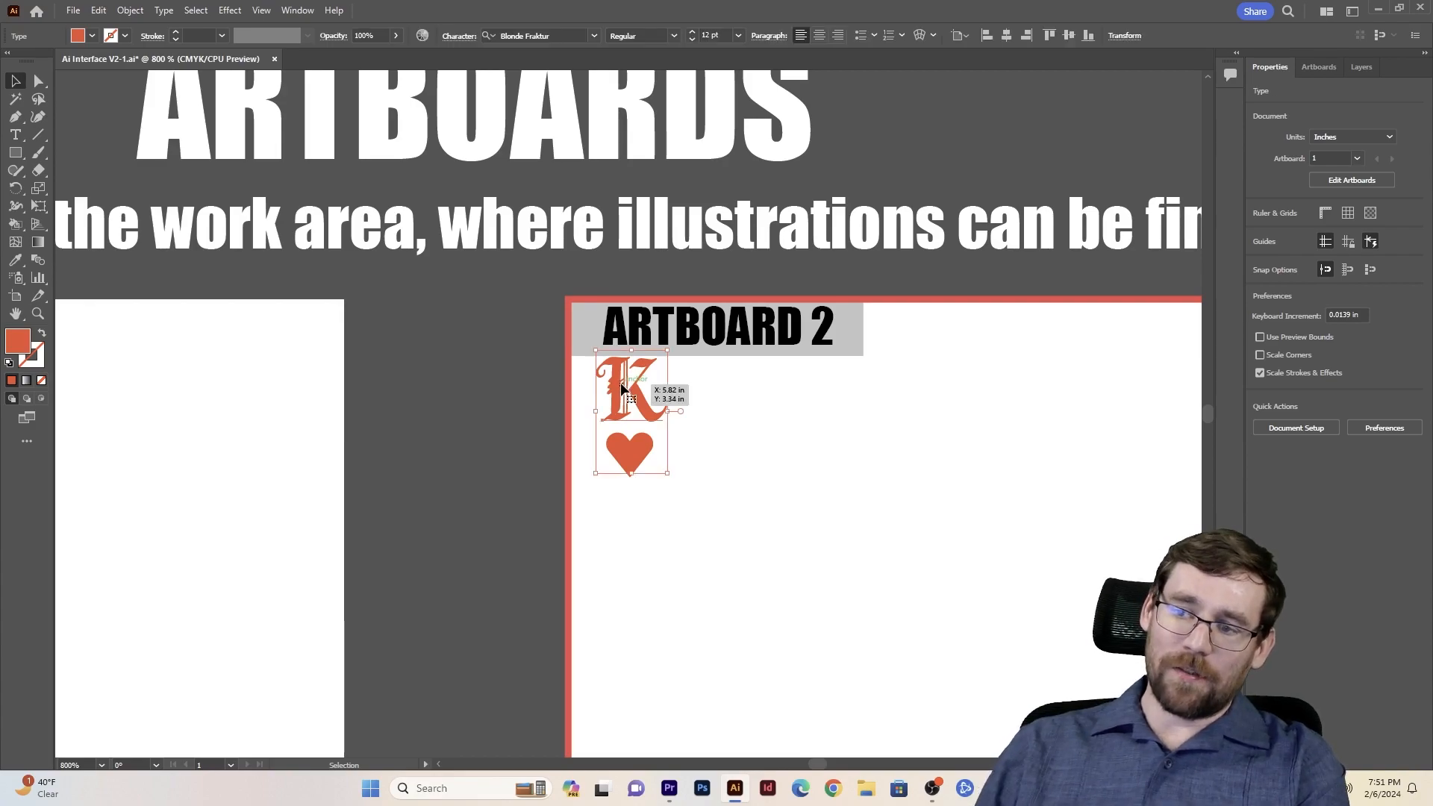
click(618, 464)
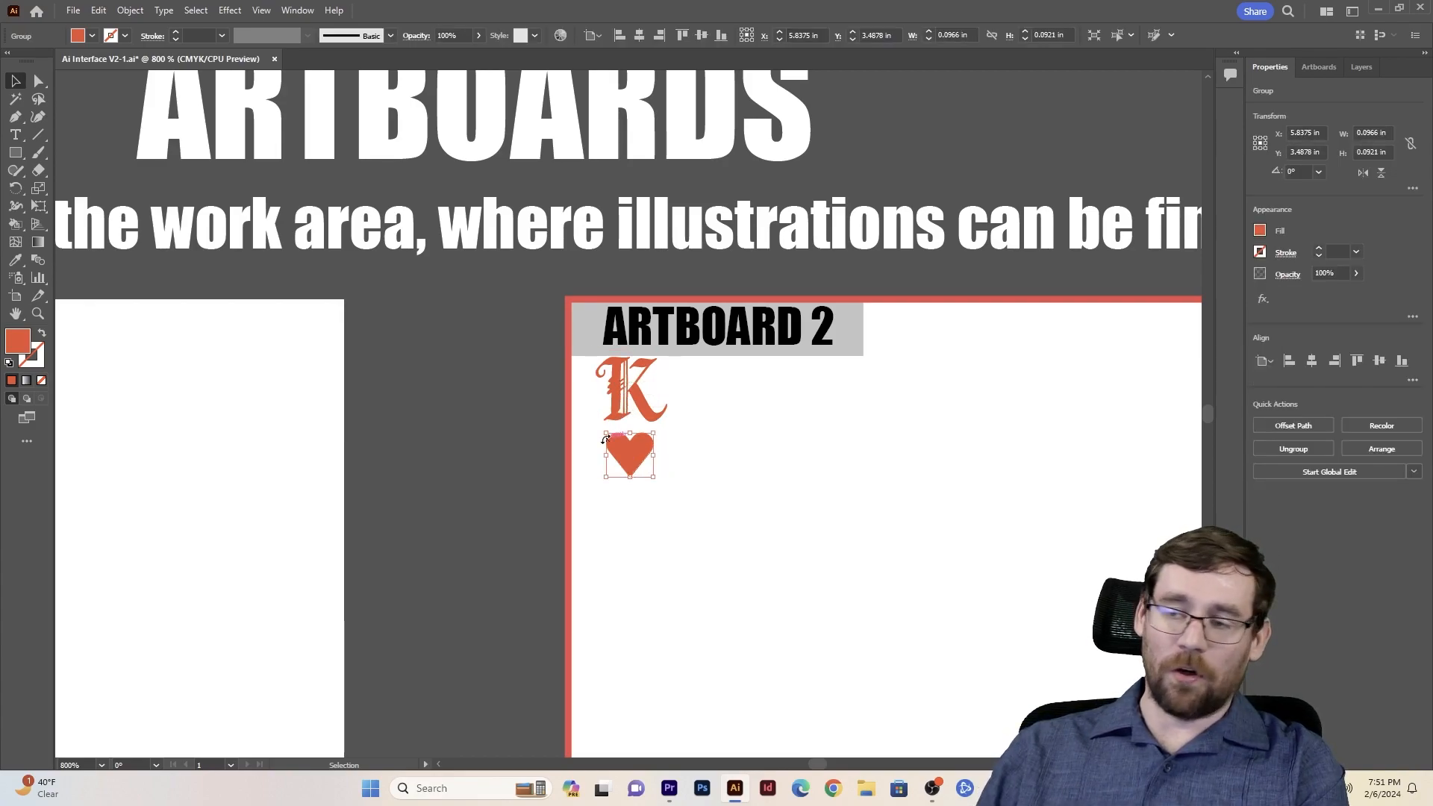
click(624, 388)
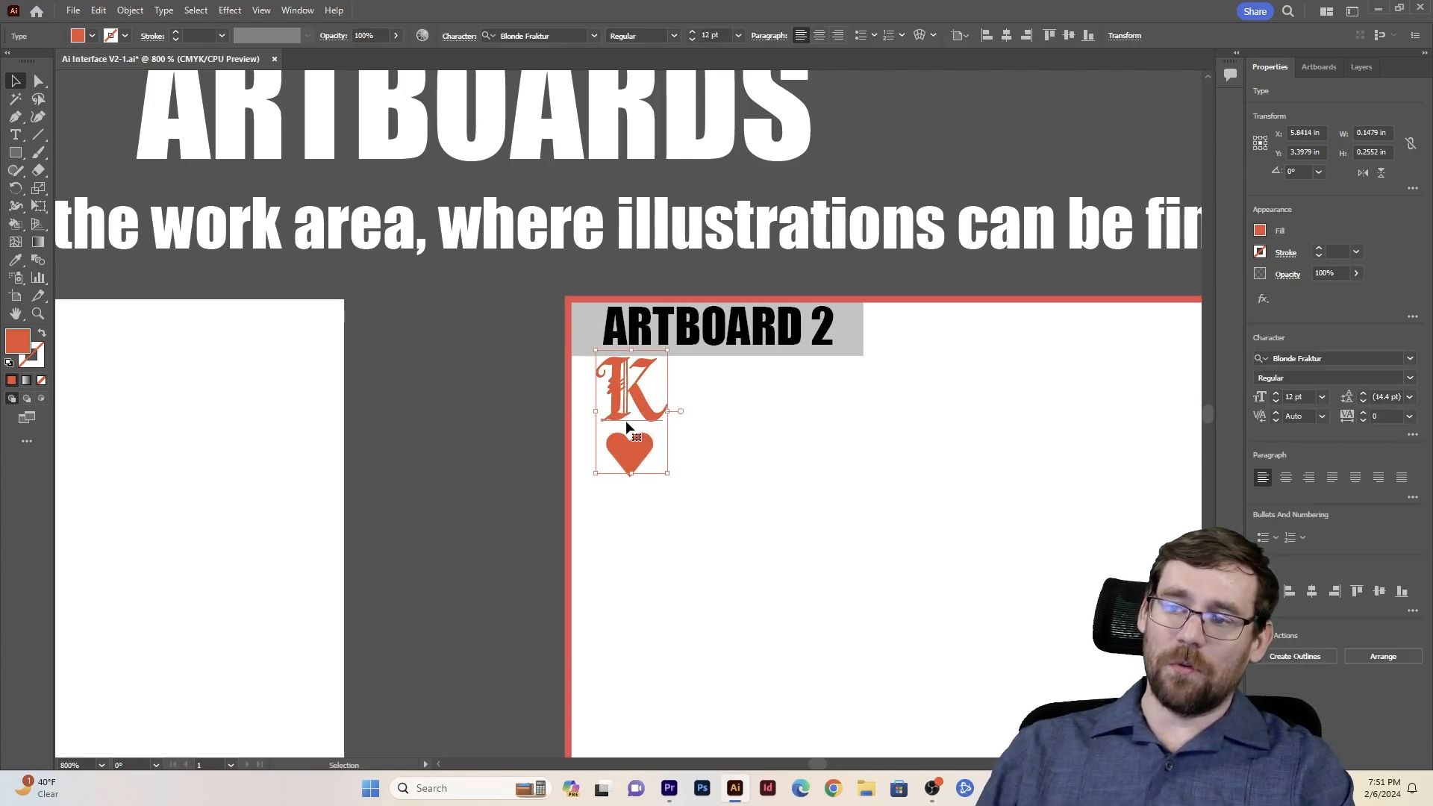
click(528, 458)
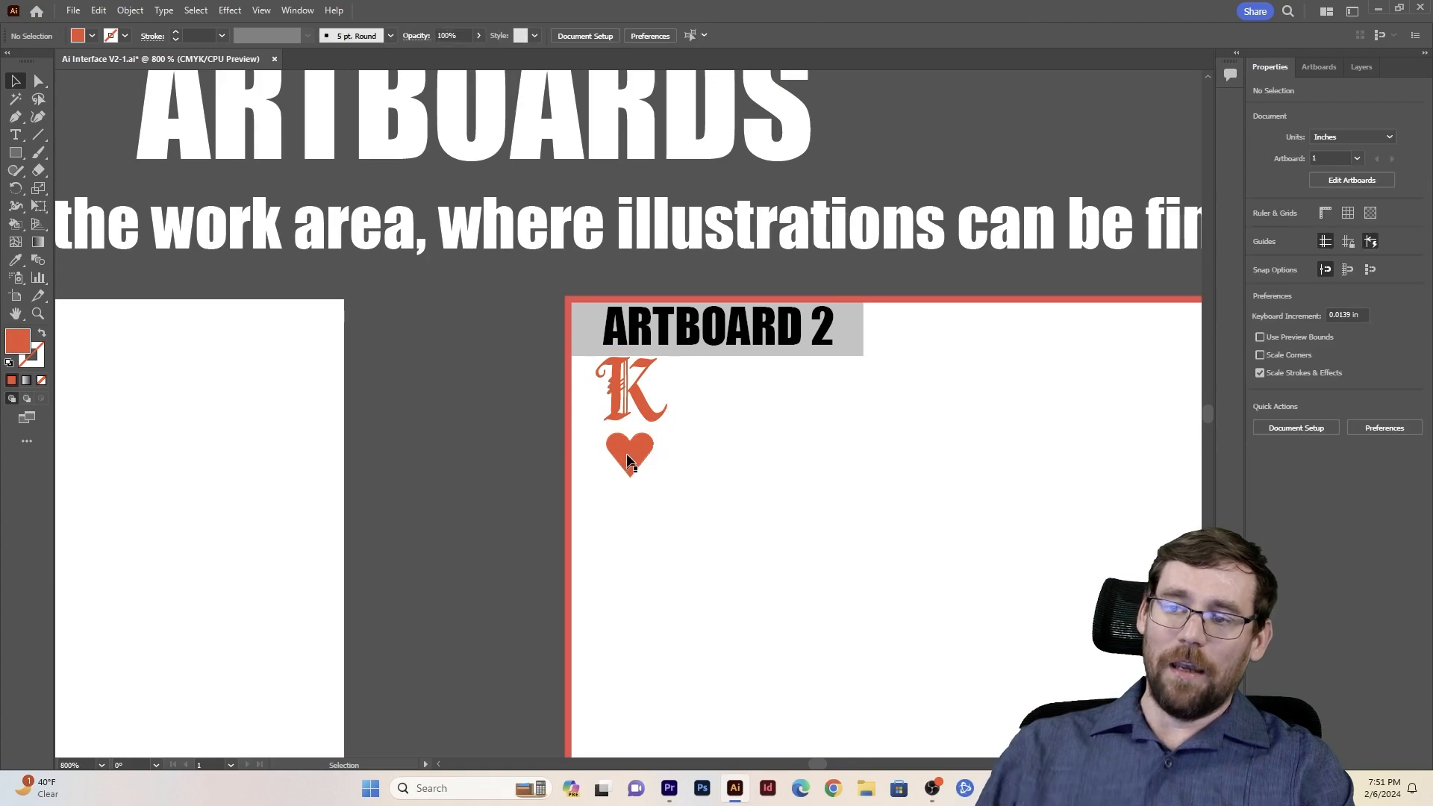
drag(627, 464, 627, 732)
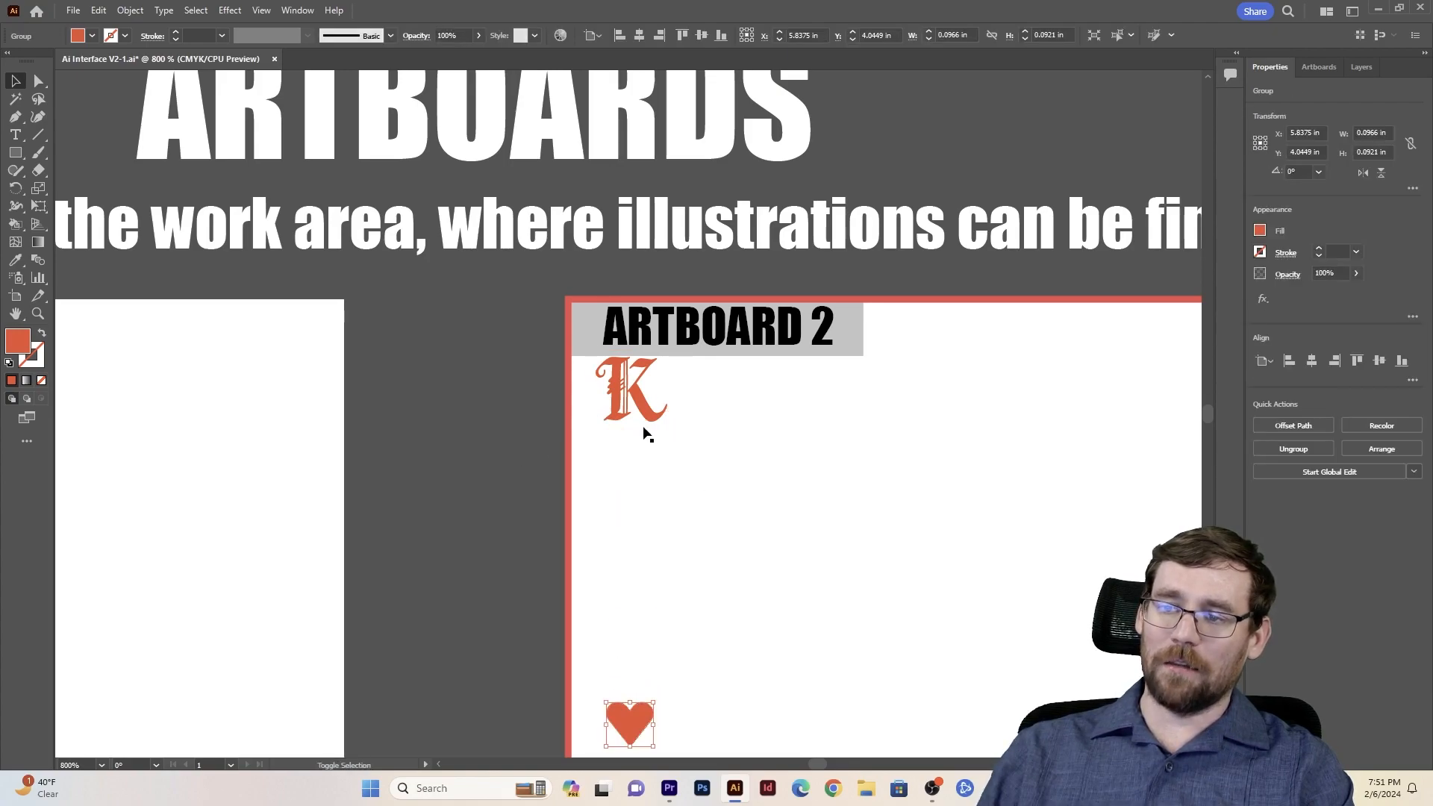
click(597, 373)
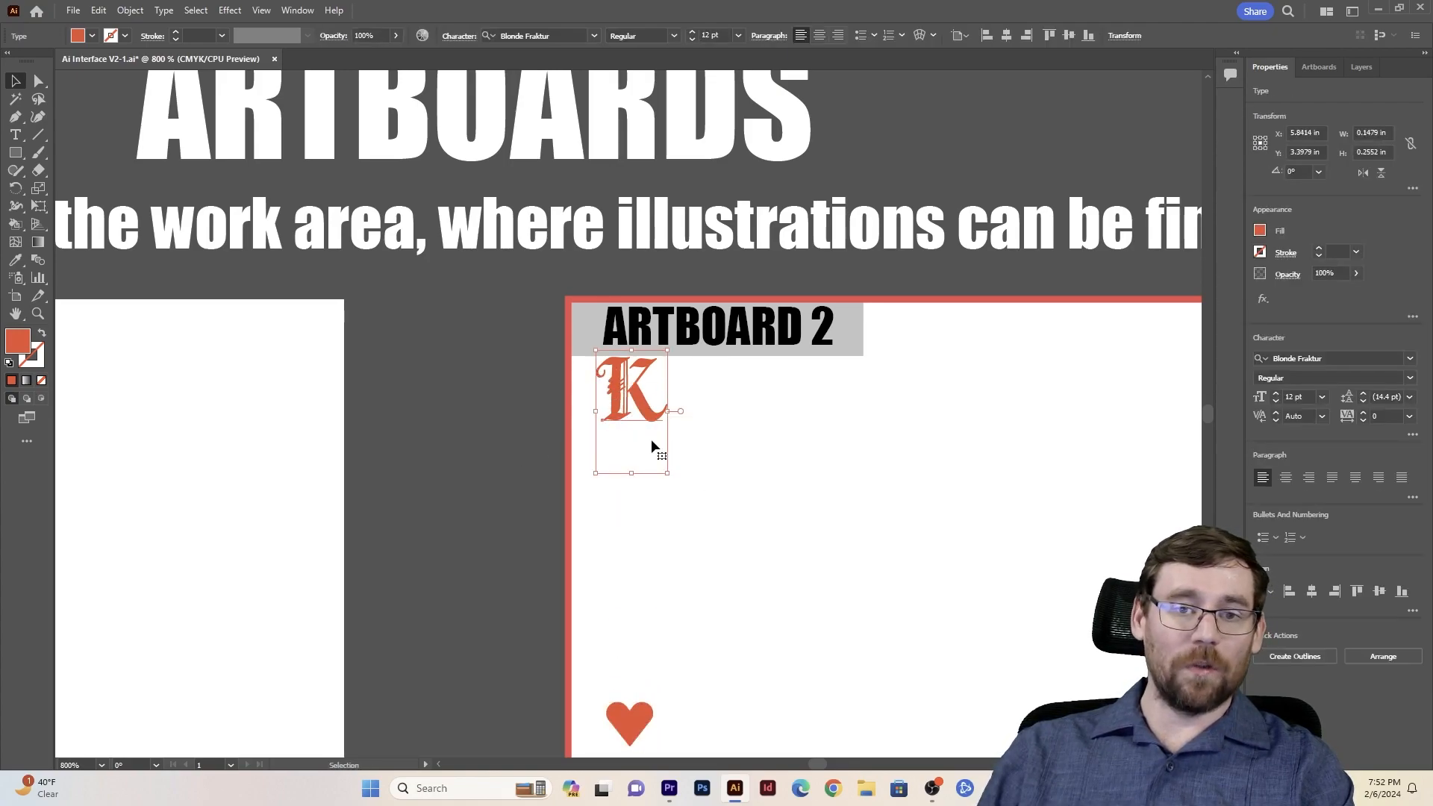
click(544, 472)
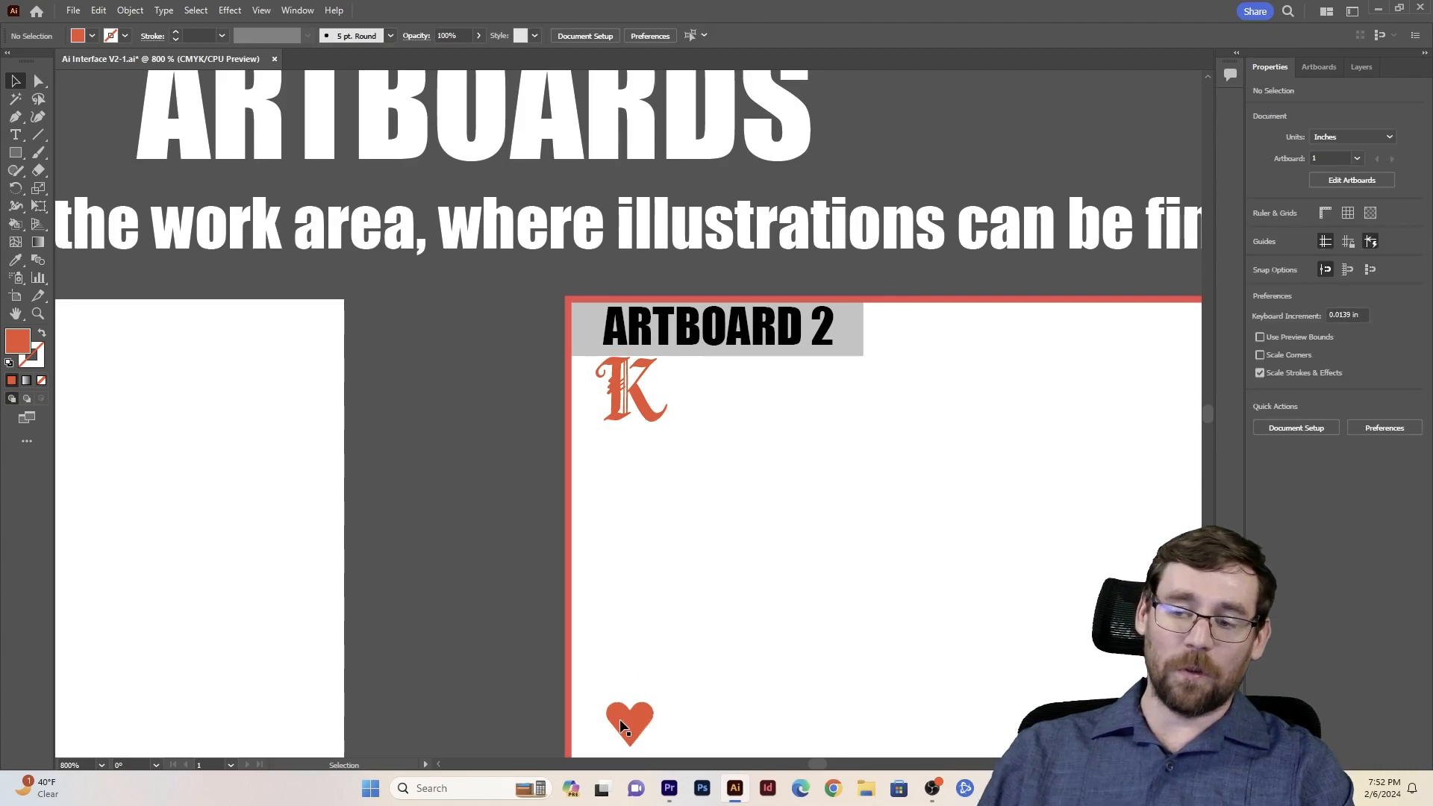
drag(620, 721, 620, 448)
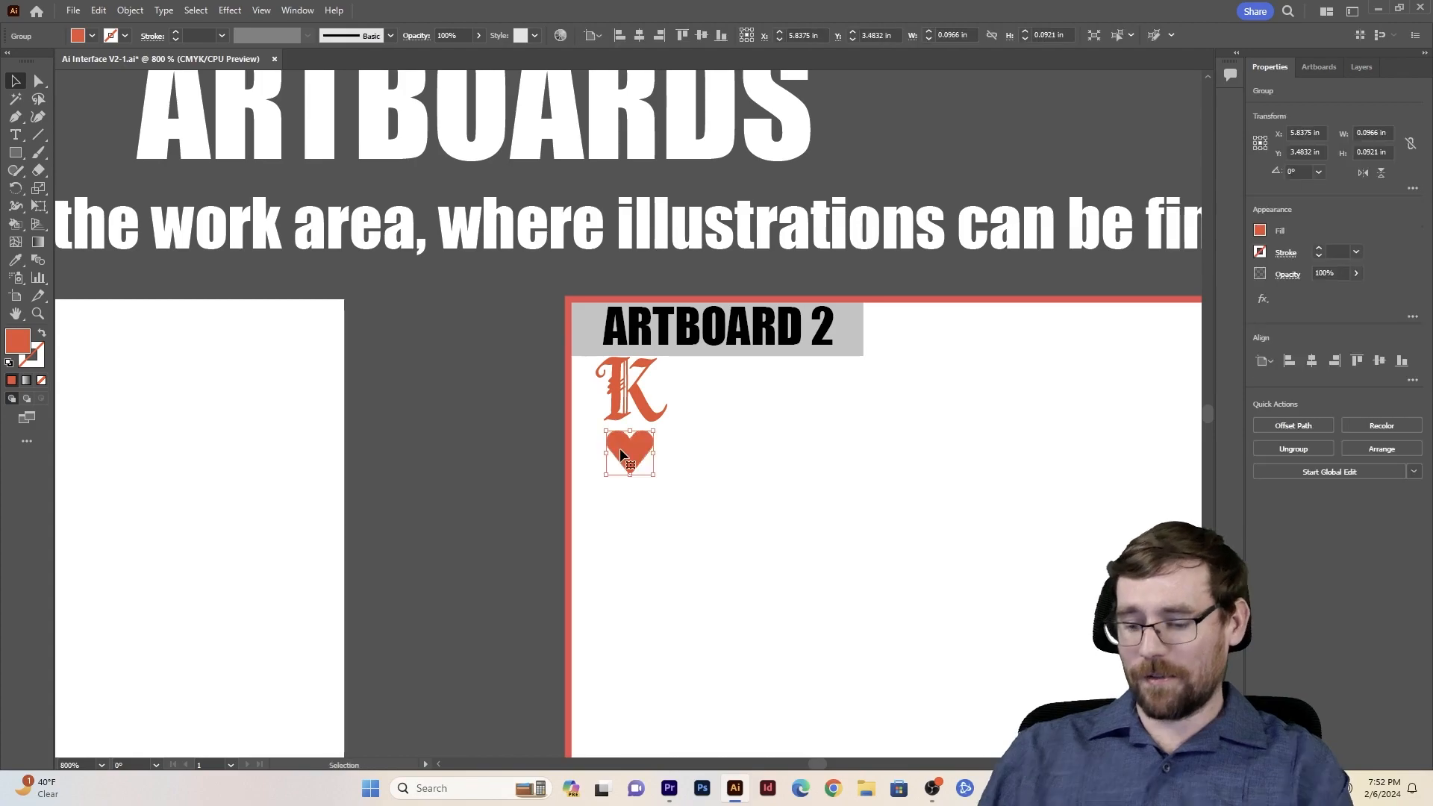
Step: Duplicate the letter K together with its heart into the lower-right corner of Artboard 2
scroll(620, 448, down, 5)
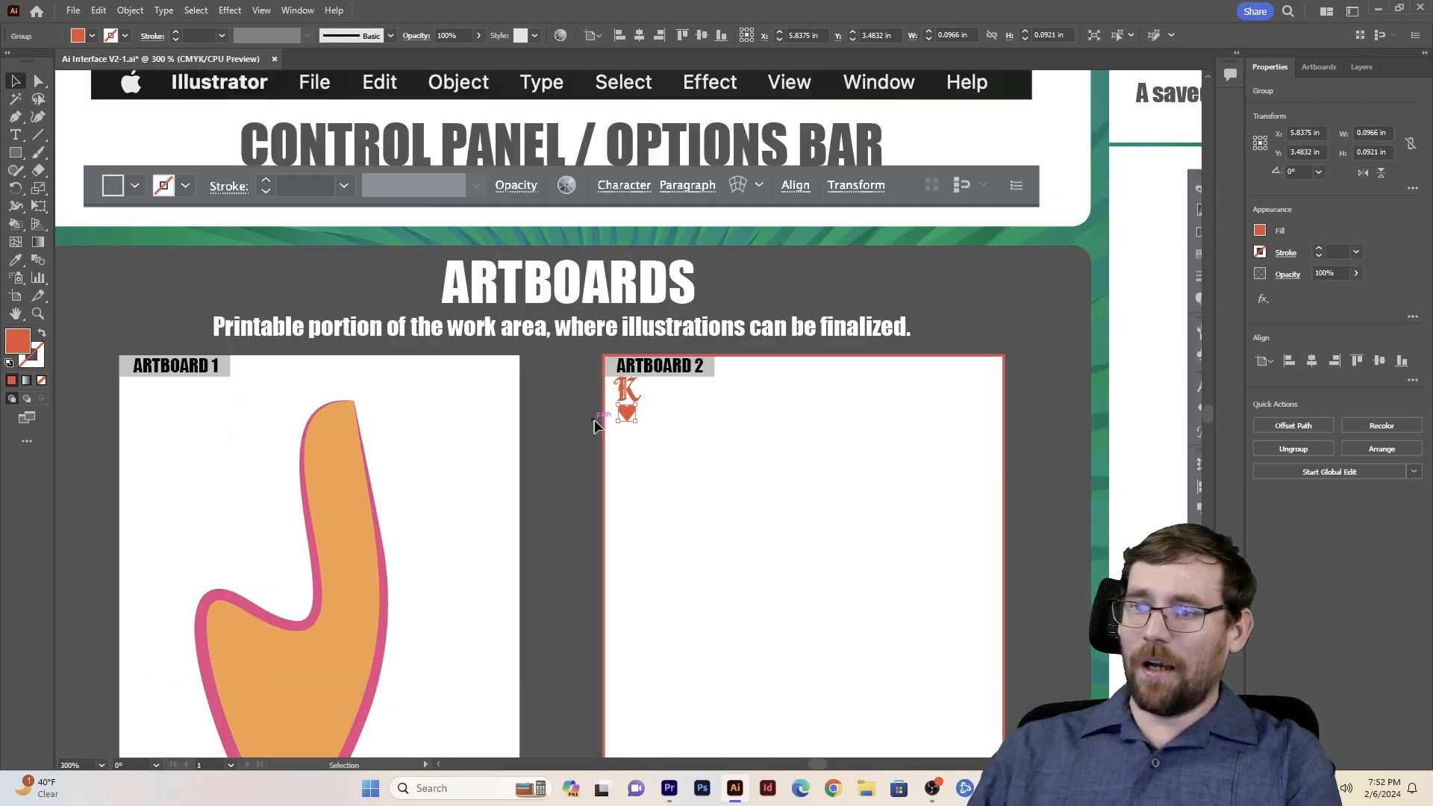
shift+click(629, 393)
scroll(657, 468, down, 1)
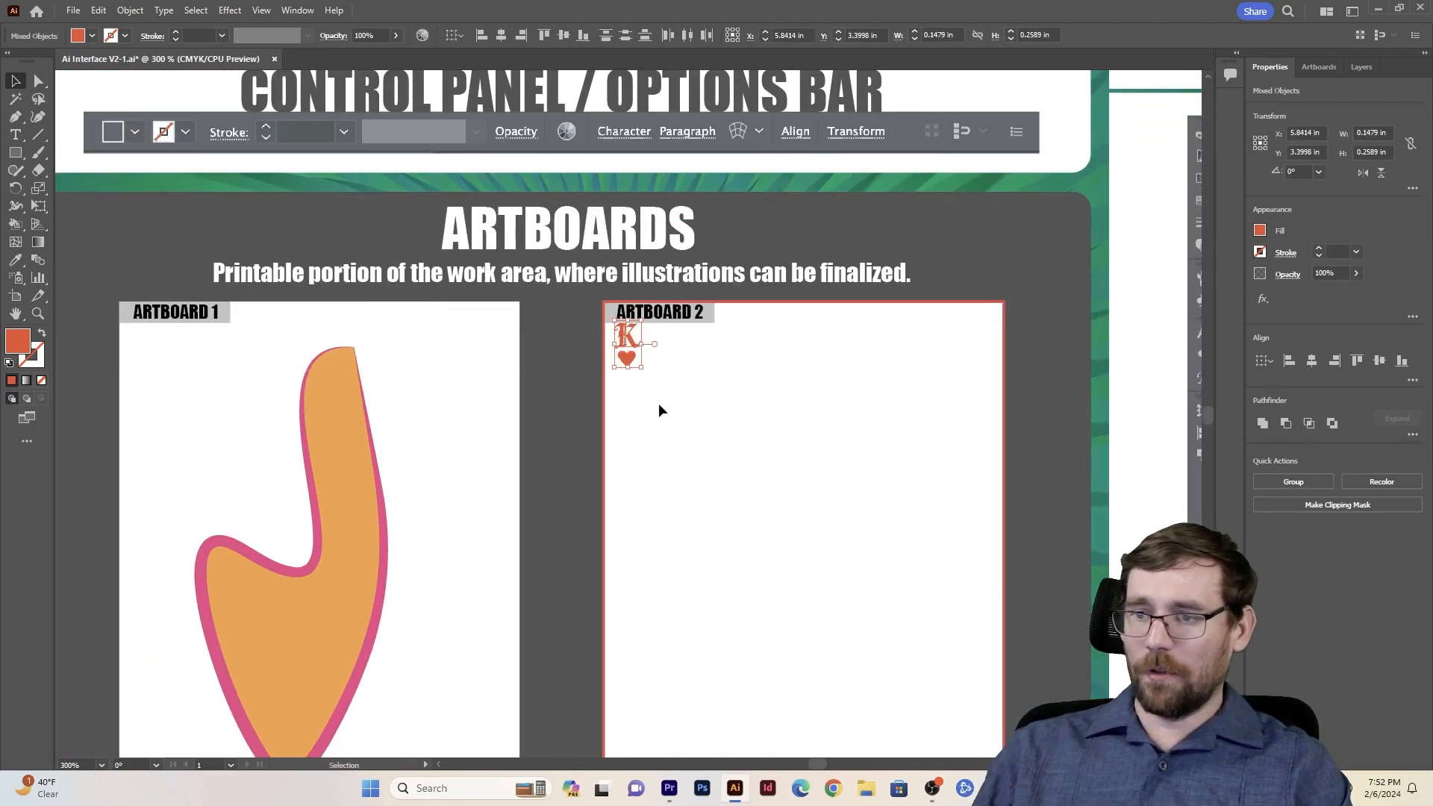
scroll(659, 410, down, 1)
drag(627, 265, 979, 736)
scroll(979, 728, down, 1)
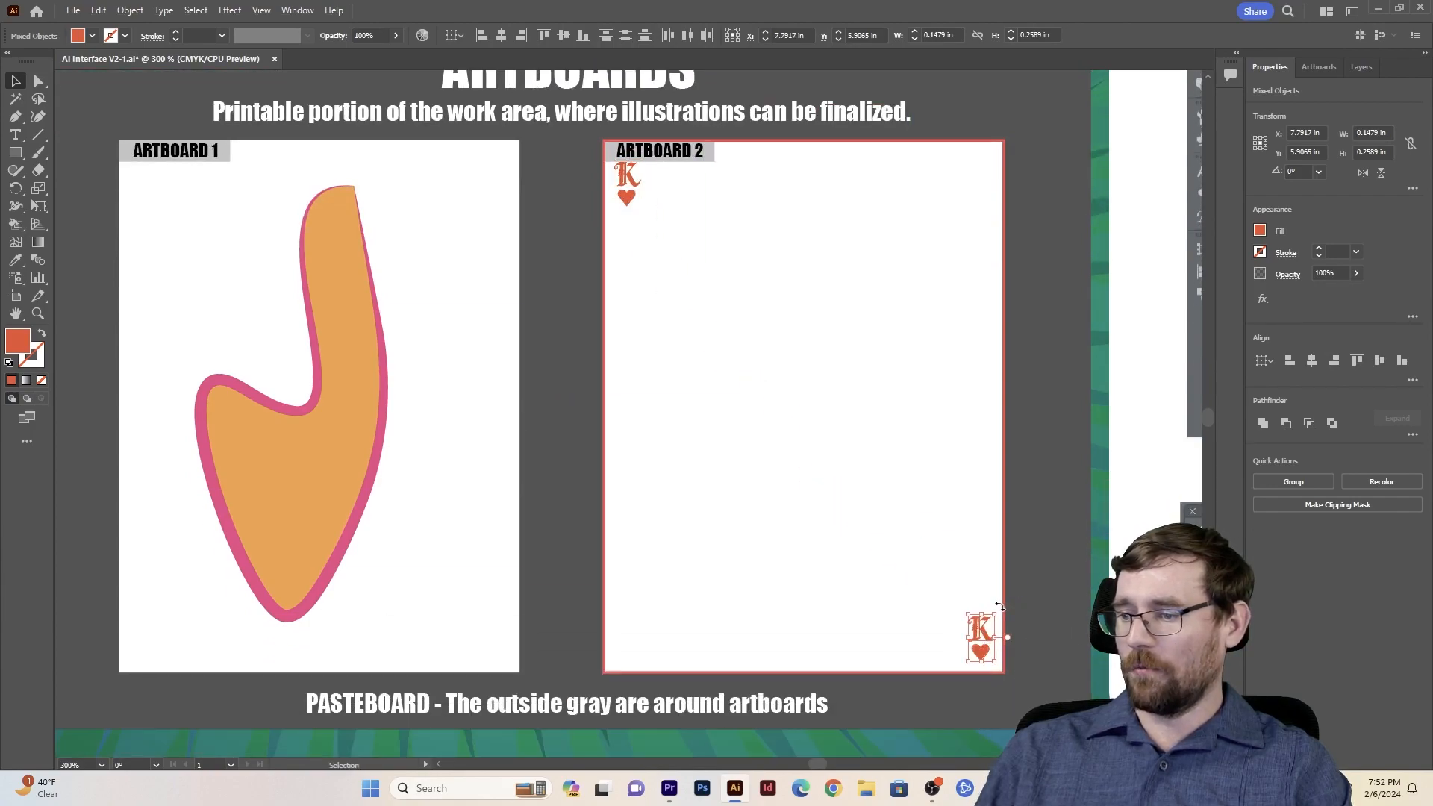
Step: Rotate the duplicated K and heart in the lower-right corner of Artboard 2 by 180°
drag(1000, 607, 987, 642)
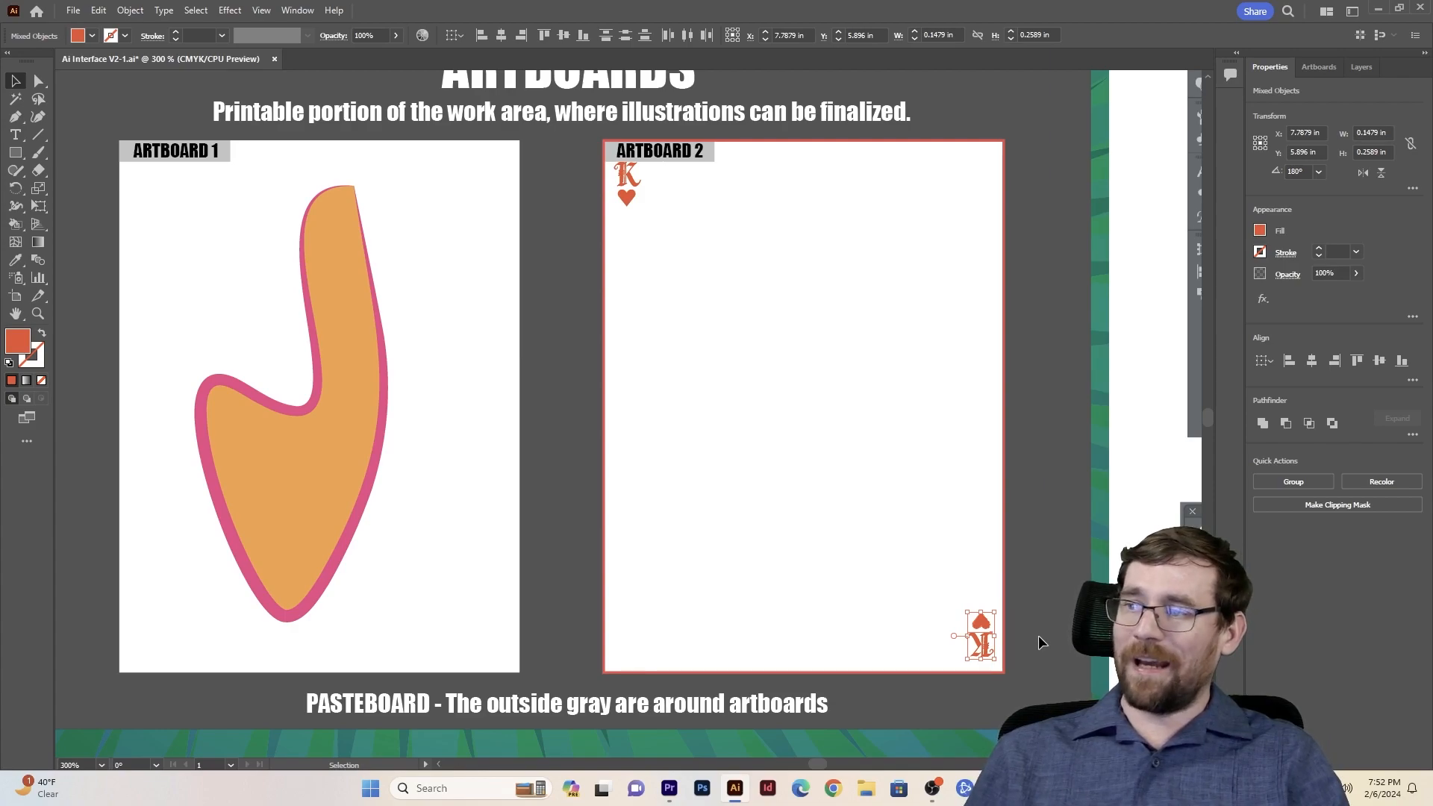
click(1039, 640)
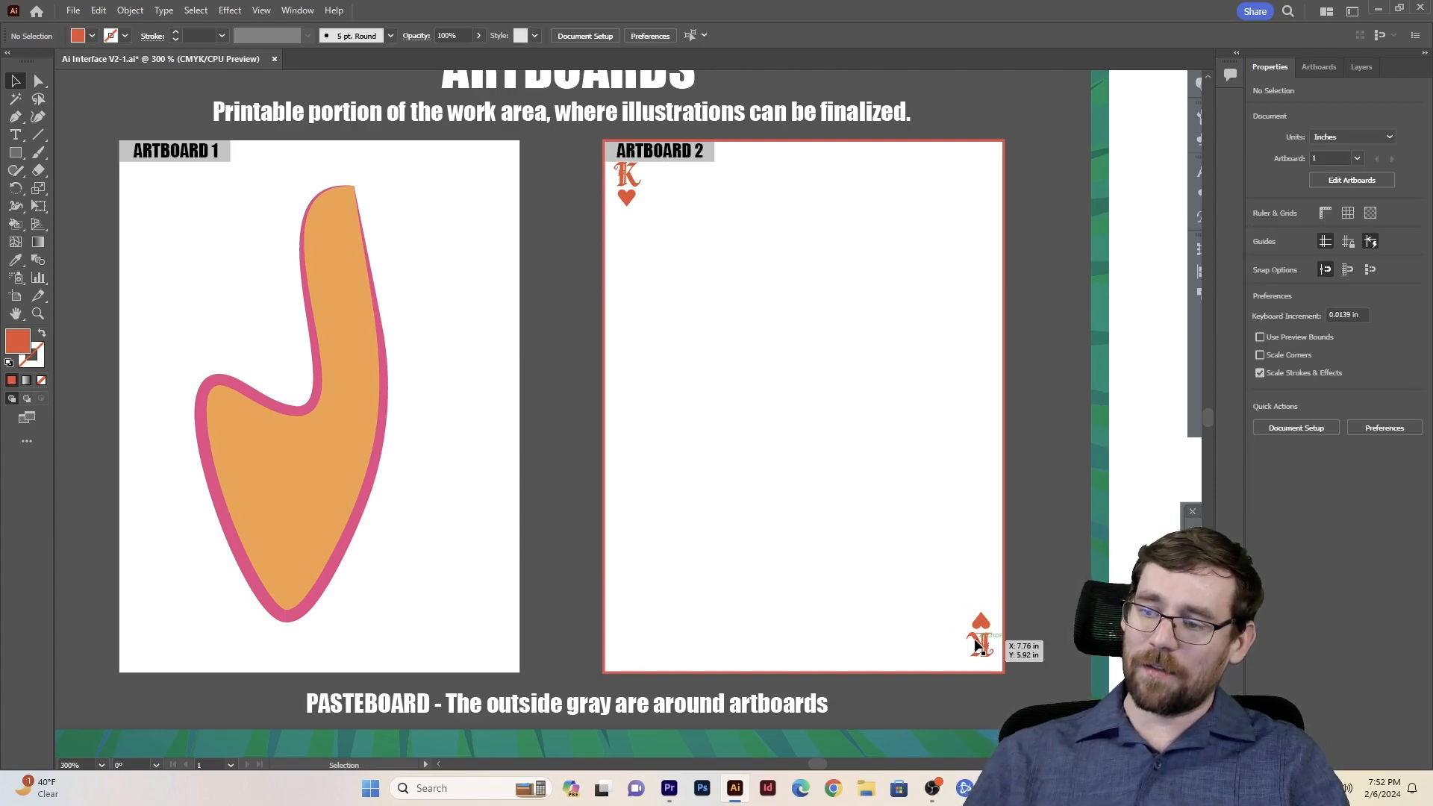
click(977, 645)
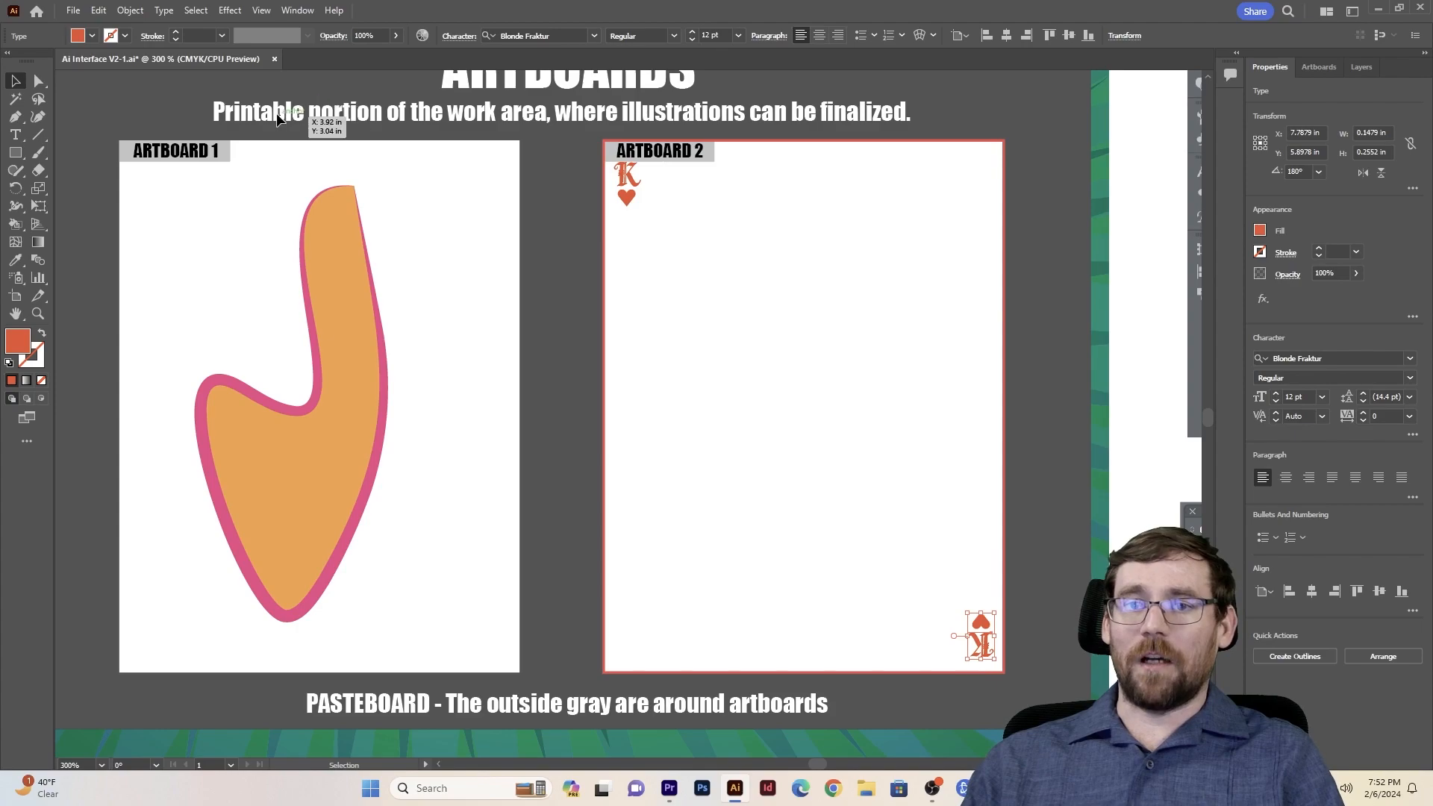
Step: Draw a rectangle about 1.71 by 2.44 in between the corner symbols and swap its fill and stroke to leave only a red outline
click(15, 152)
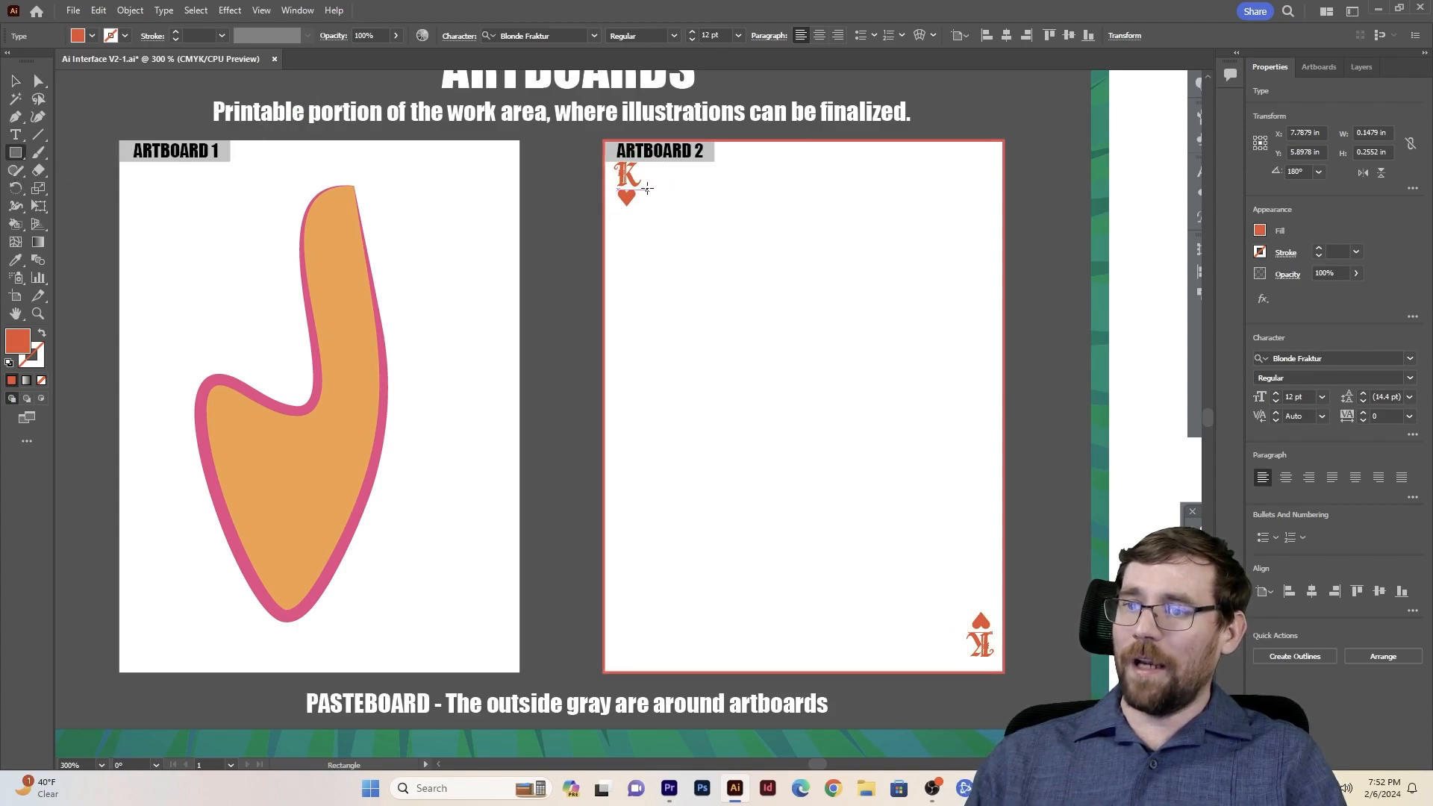
drag(647, 190, 959, 632)
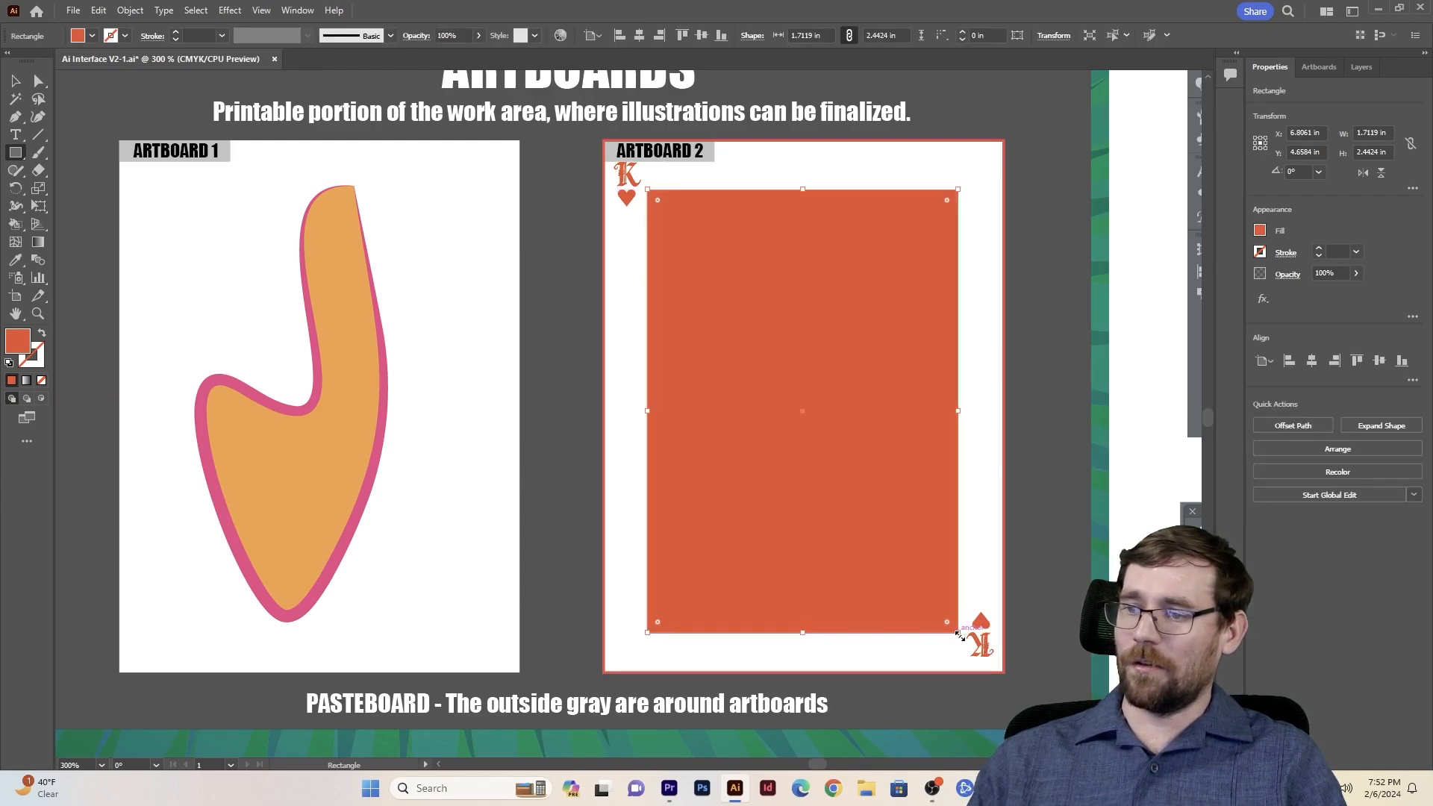
click(45, 333)
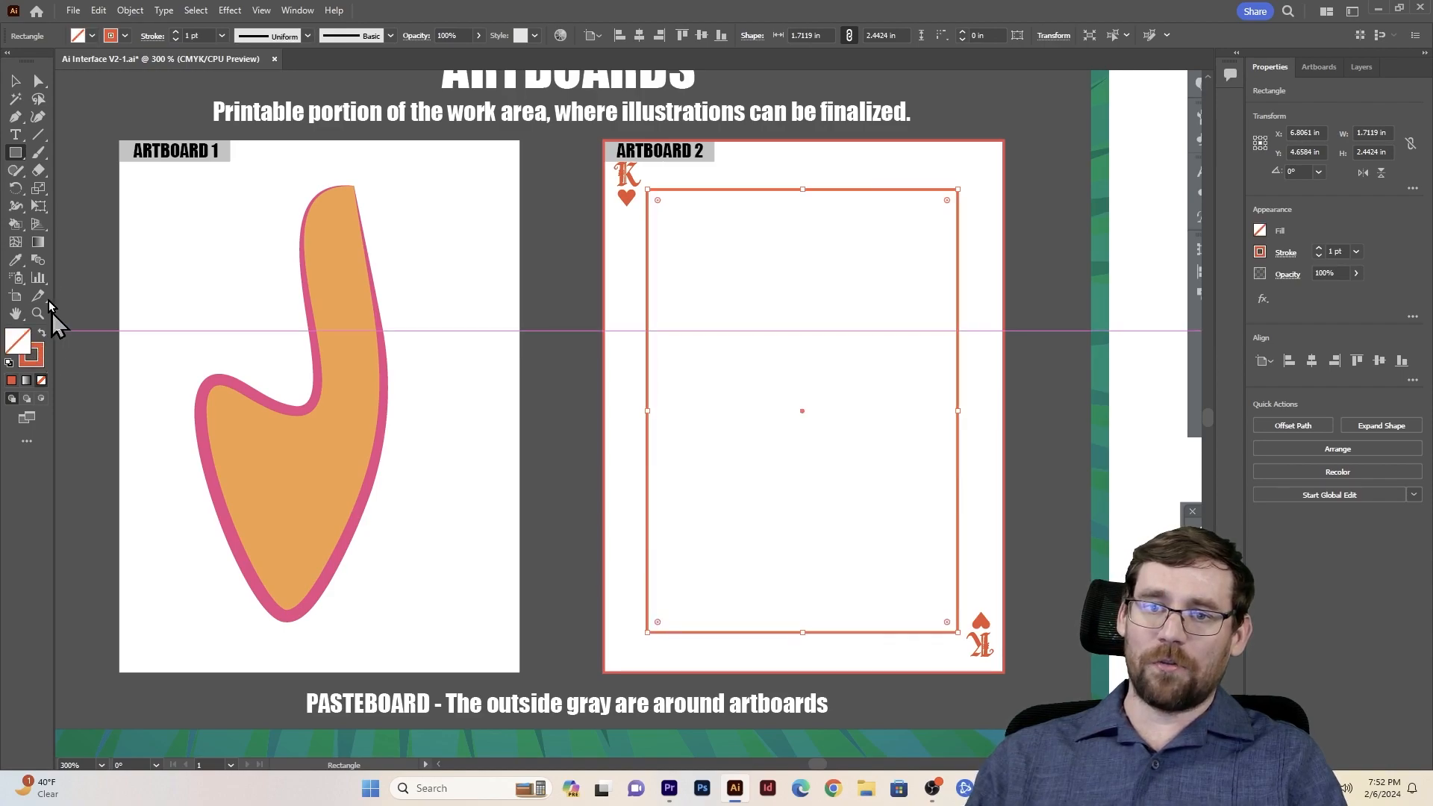
Step: Move the outlined rectangle toward the lower left by its edge, and move it back between the two corner symbols
click(15, 81)
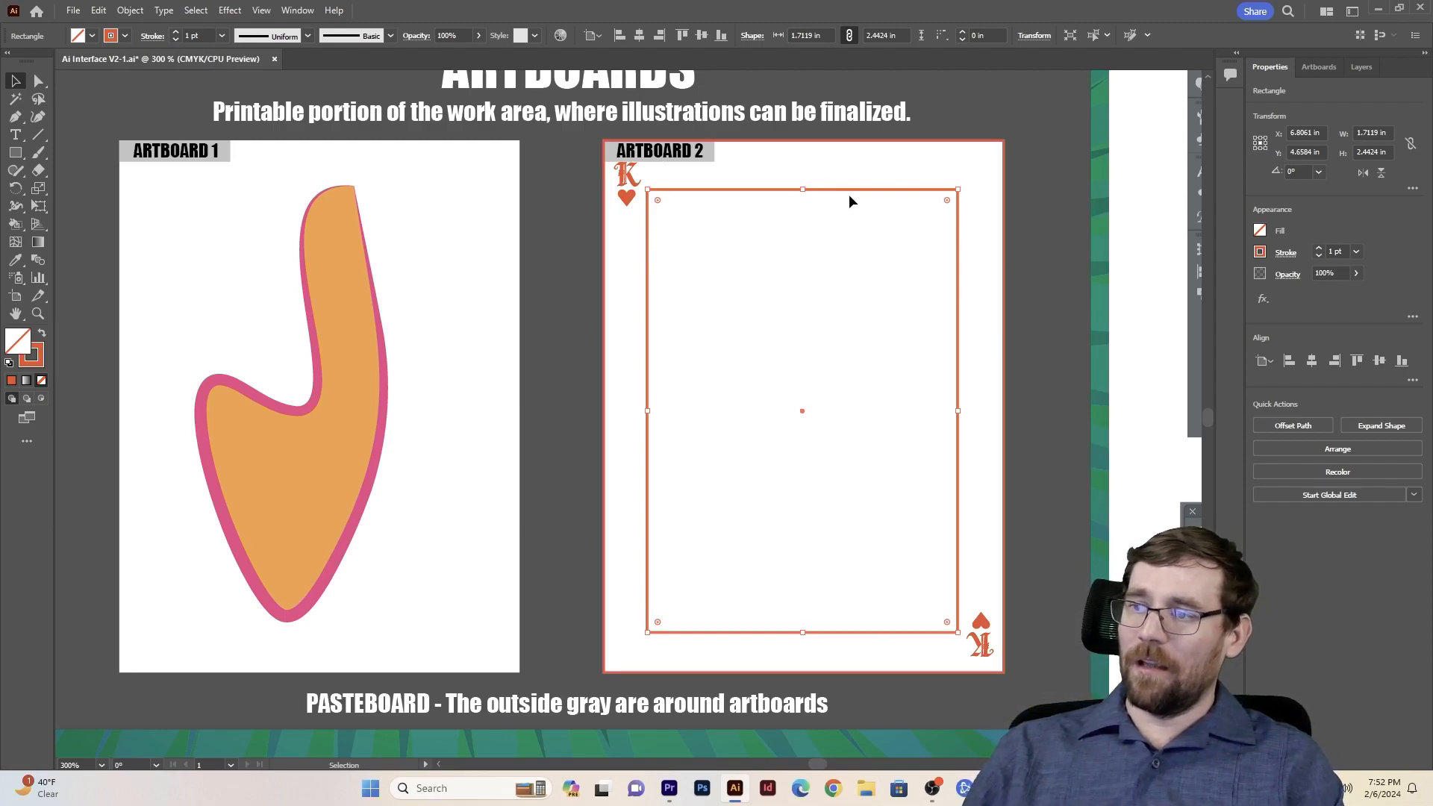
drag(853, 189, 836, 206)
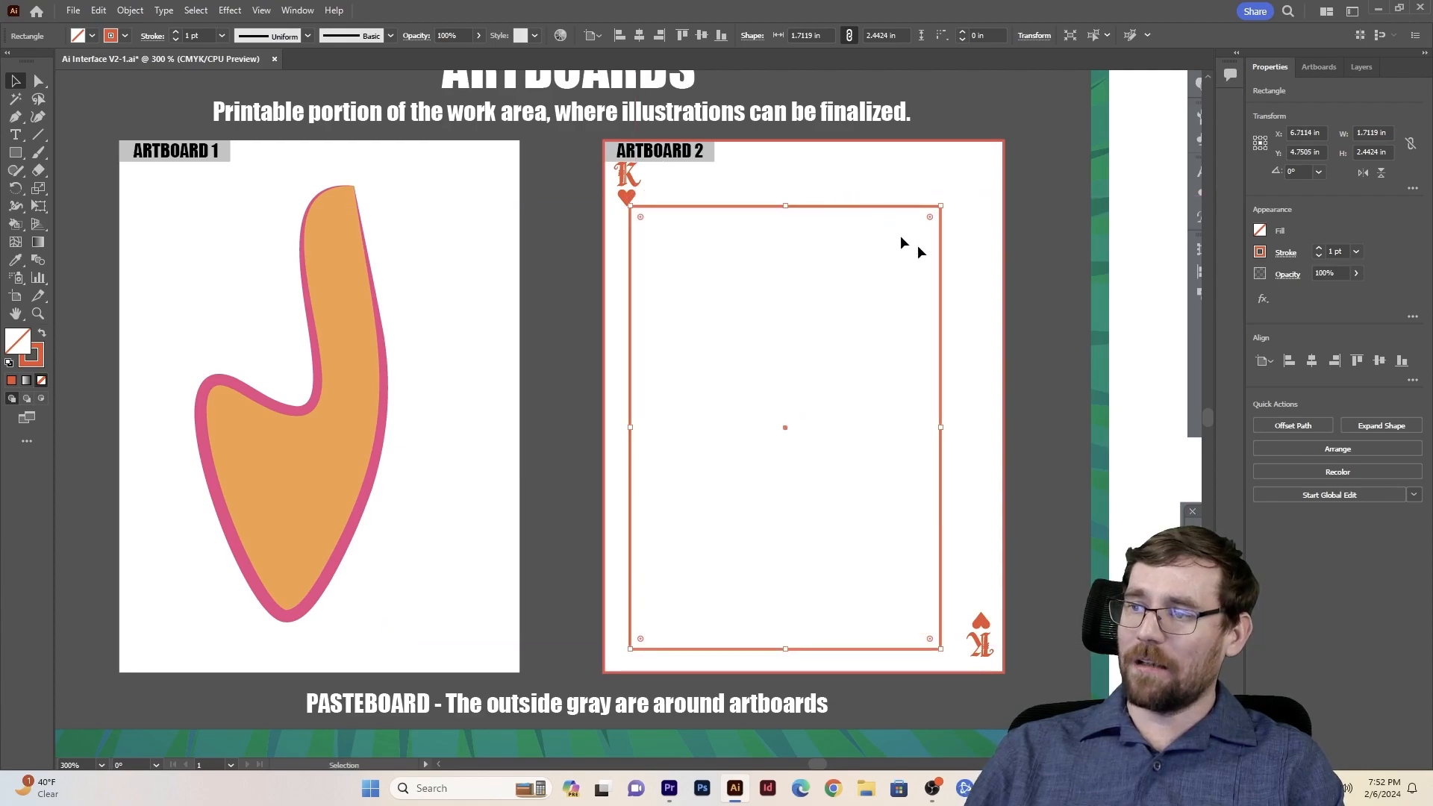
click(1041, 418)
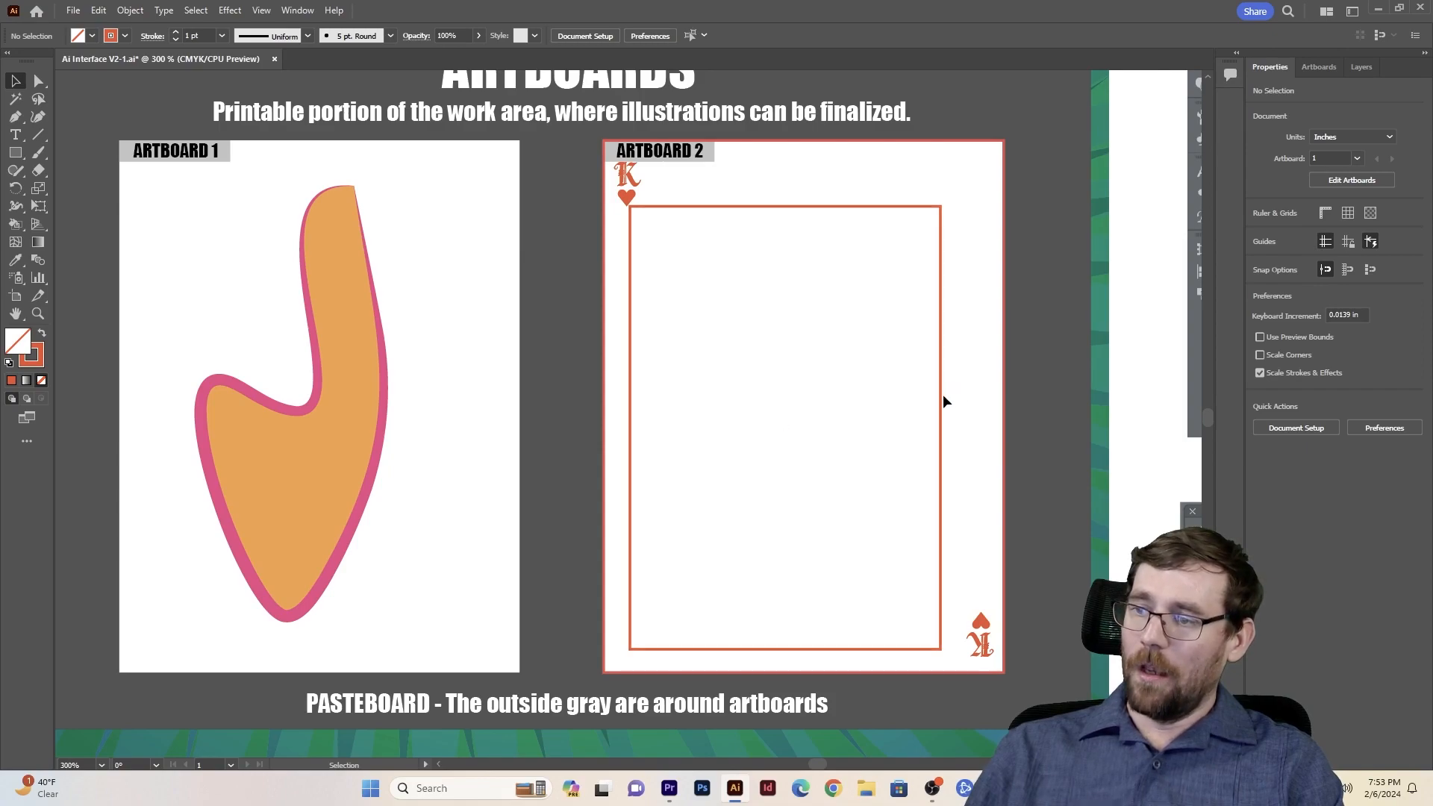
mouse_move(940, 397)
mouse_down()
mouse_move(957, 373)
mouse_move(972, 413)
mouse_move(960, 396)
mouse_up()
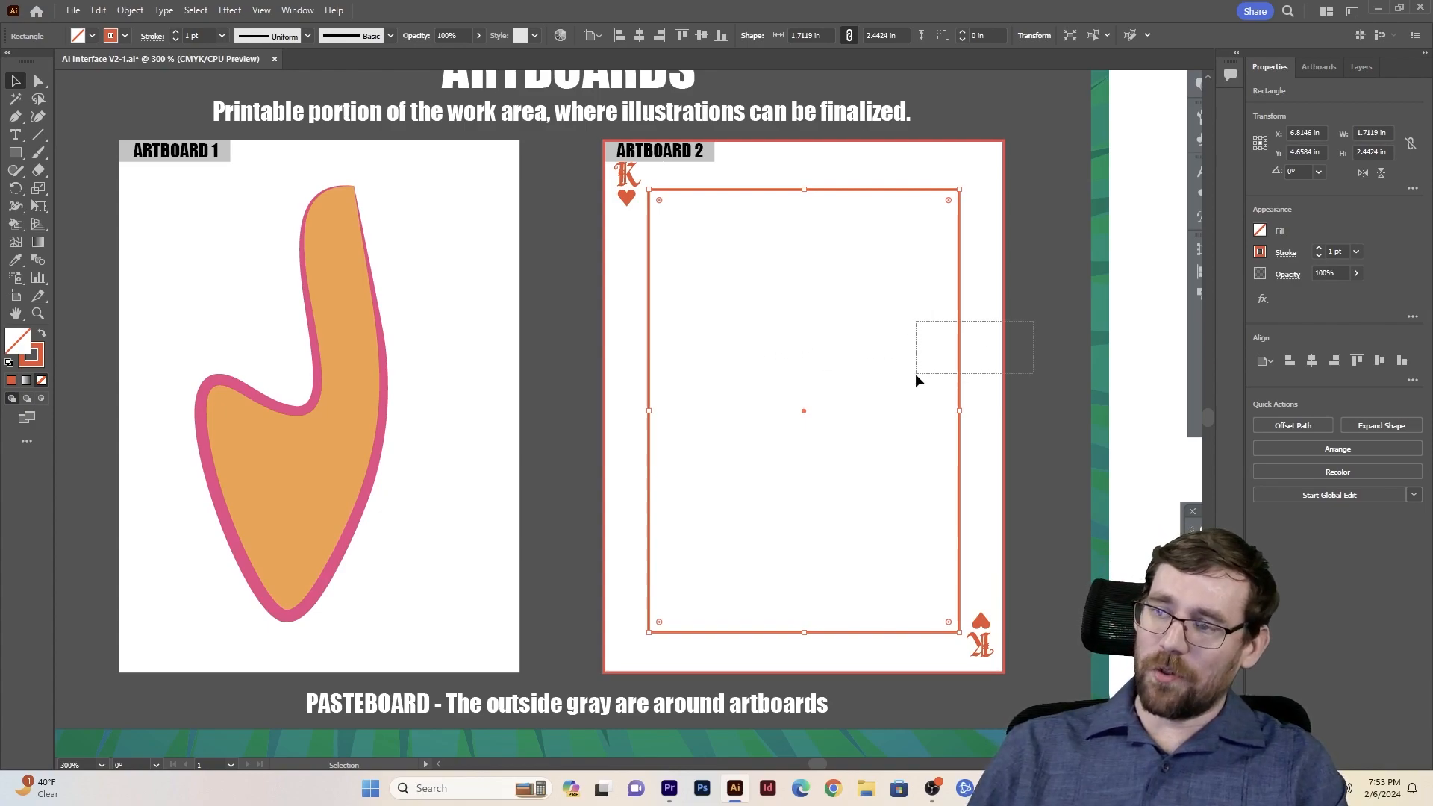
Step: Align the centres of the inner rectangle and the card border, and move both up to the upper edge of Artboard 2
drag(917, 375, 956, 413)
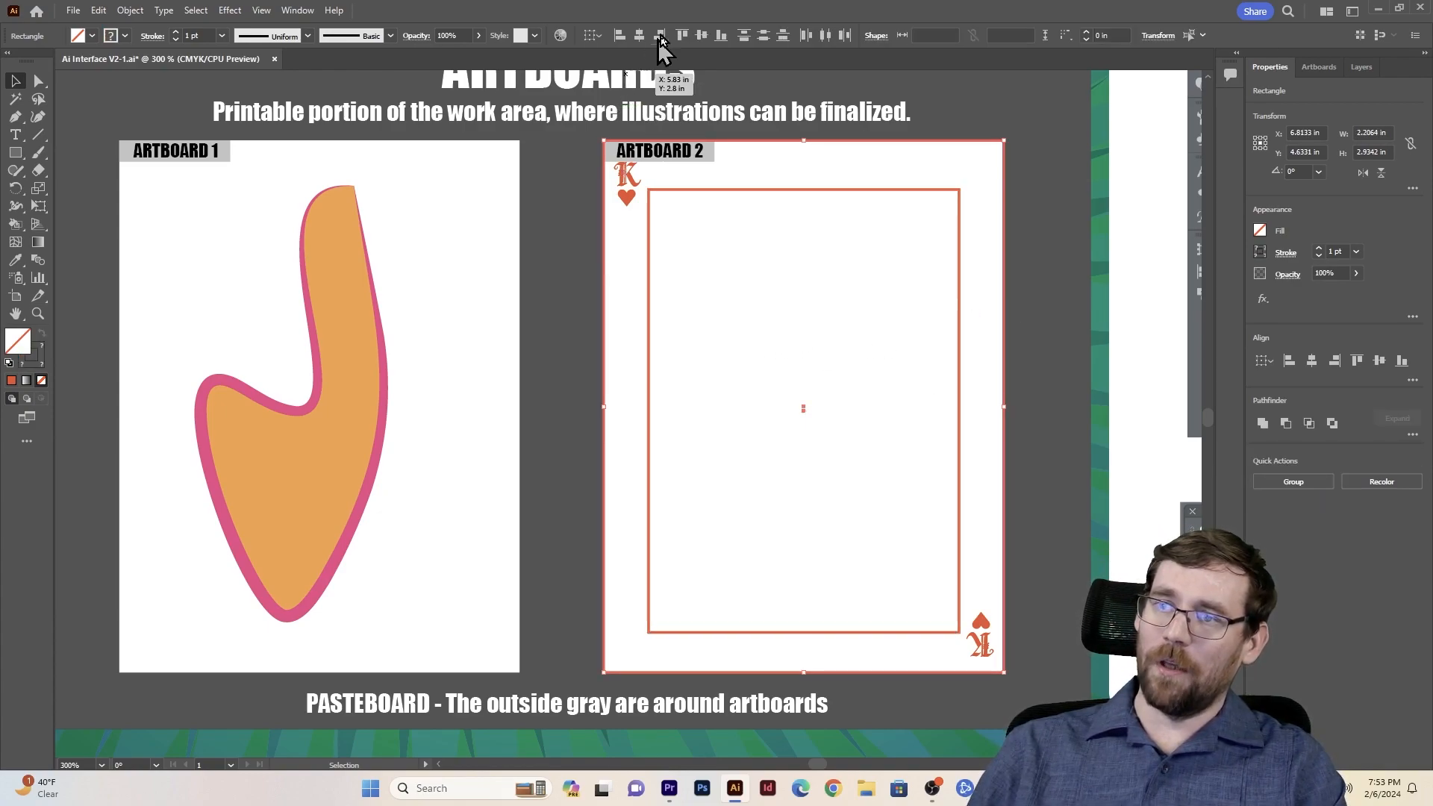
click(688, 41)
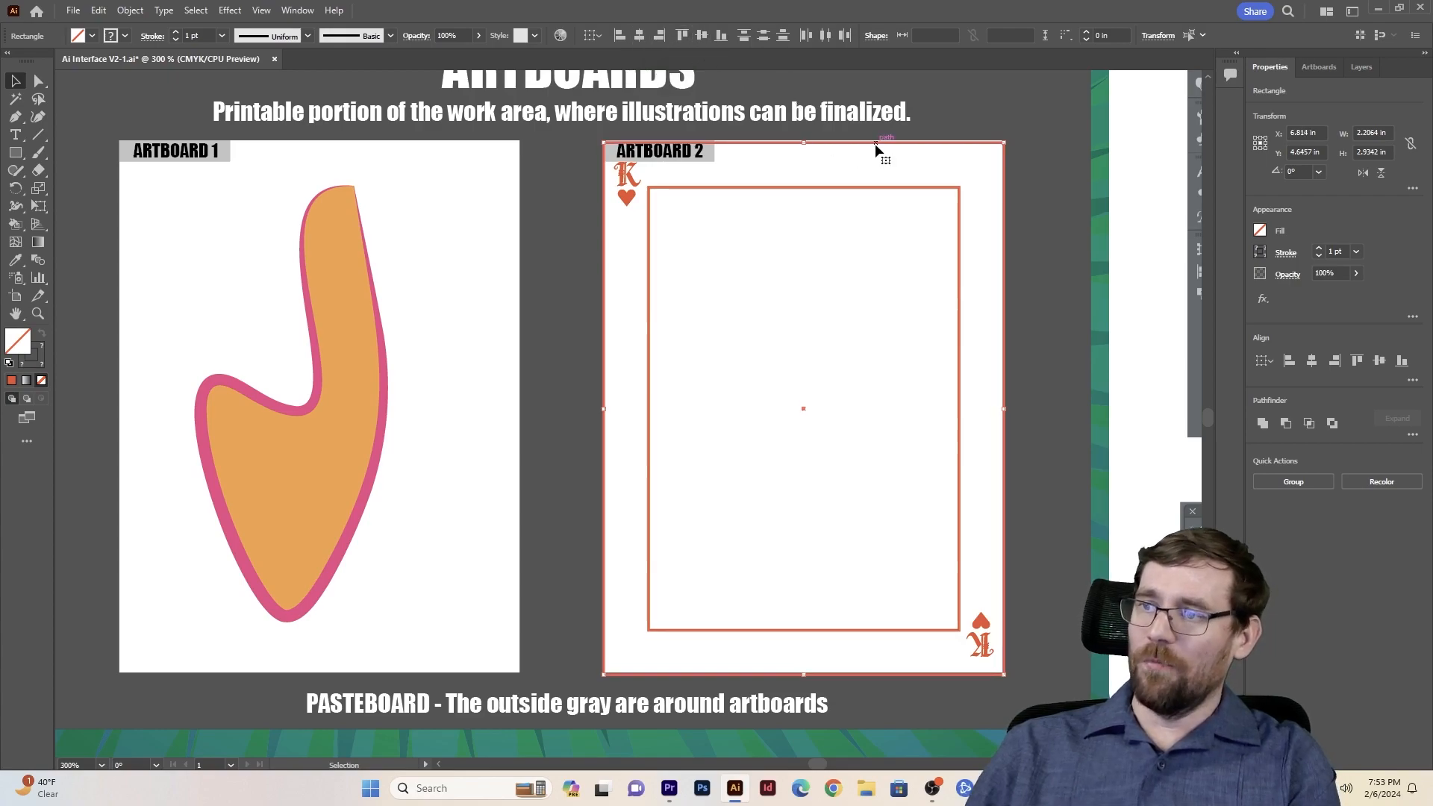
drag(875, 141, 874, 137)
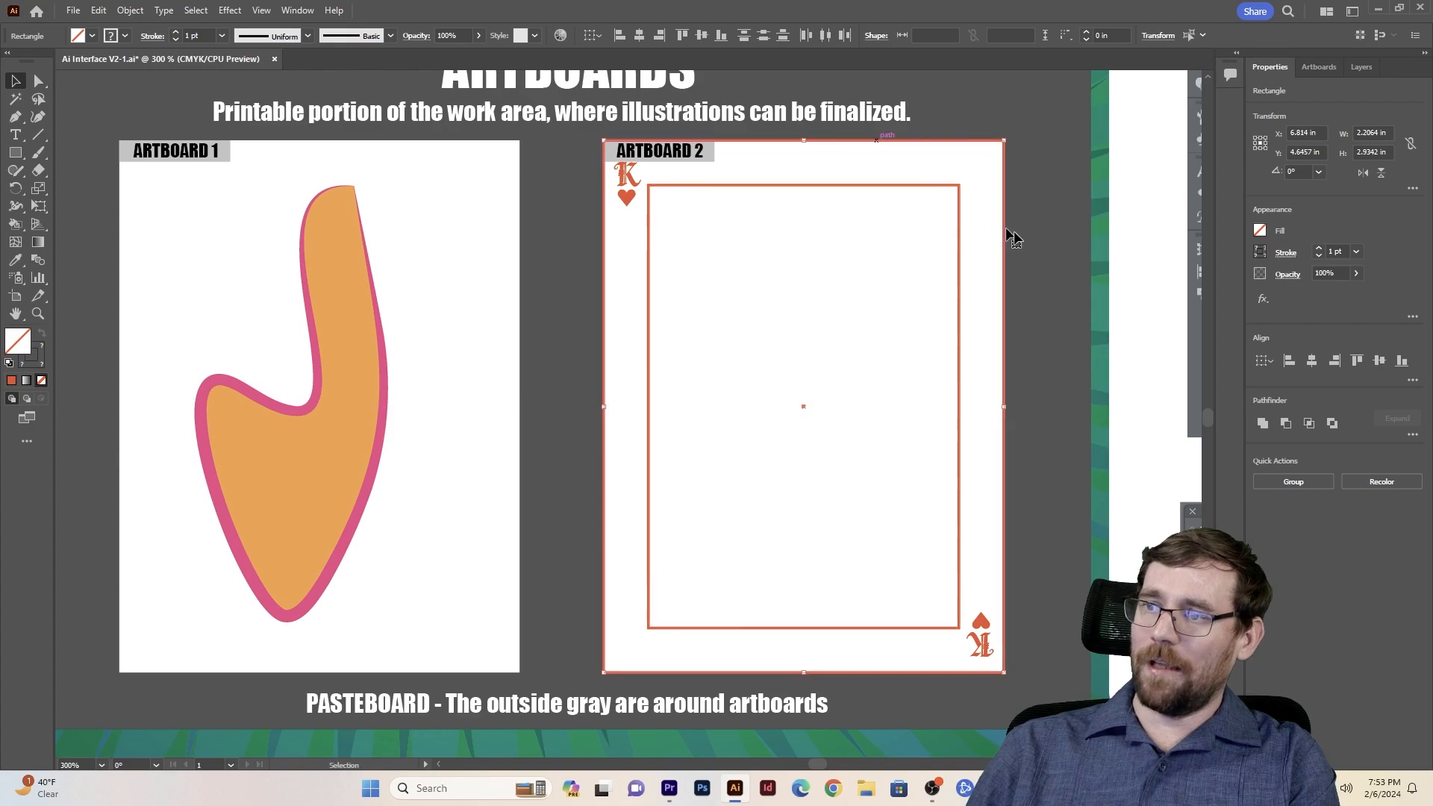
click(1066, 347)
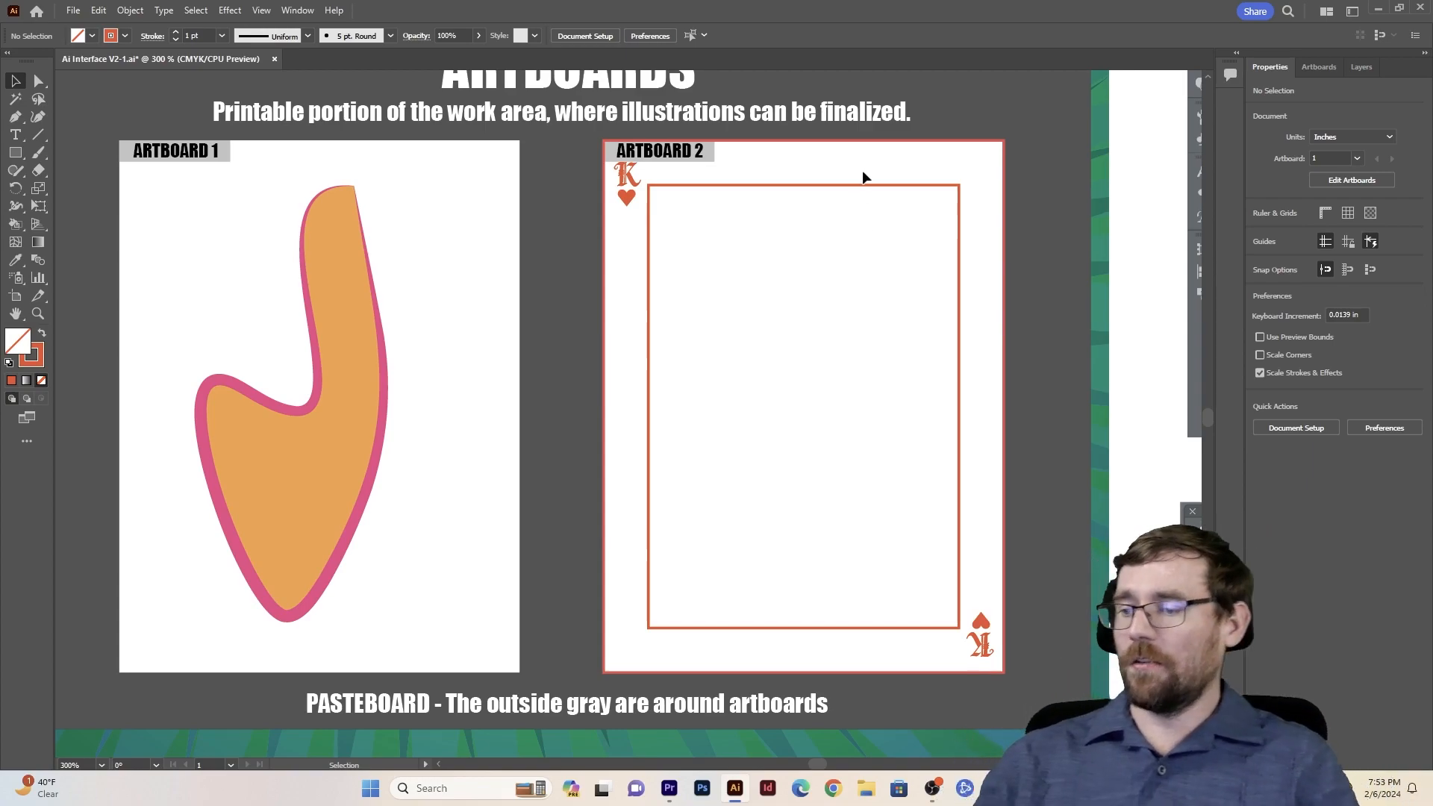
Step: Replace the upside-down K in the lower-right corner of the card with the numeral 9
double_click(986, 654)
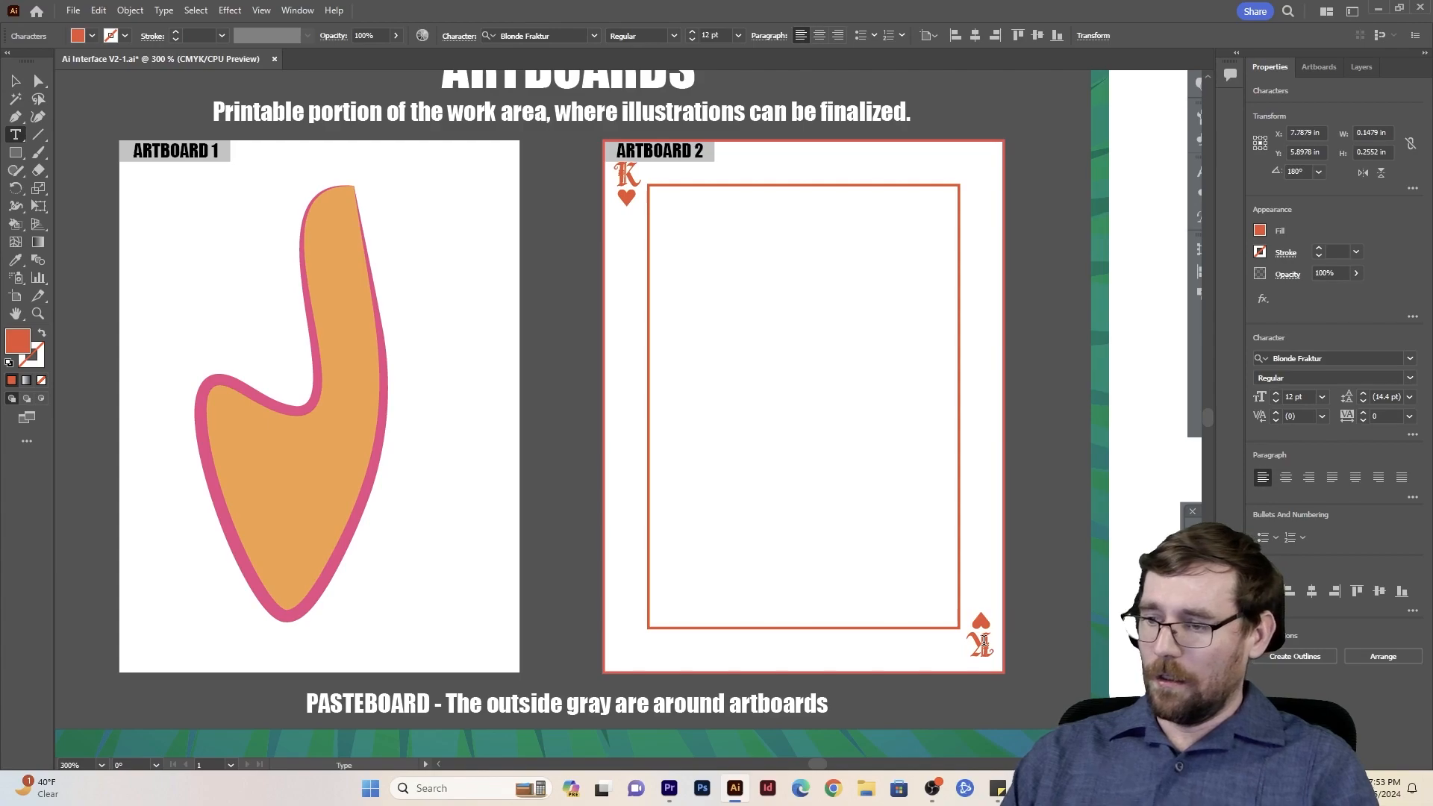
key(ctrl+a)
text(v)
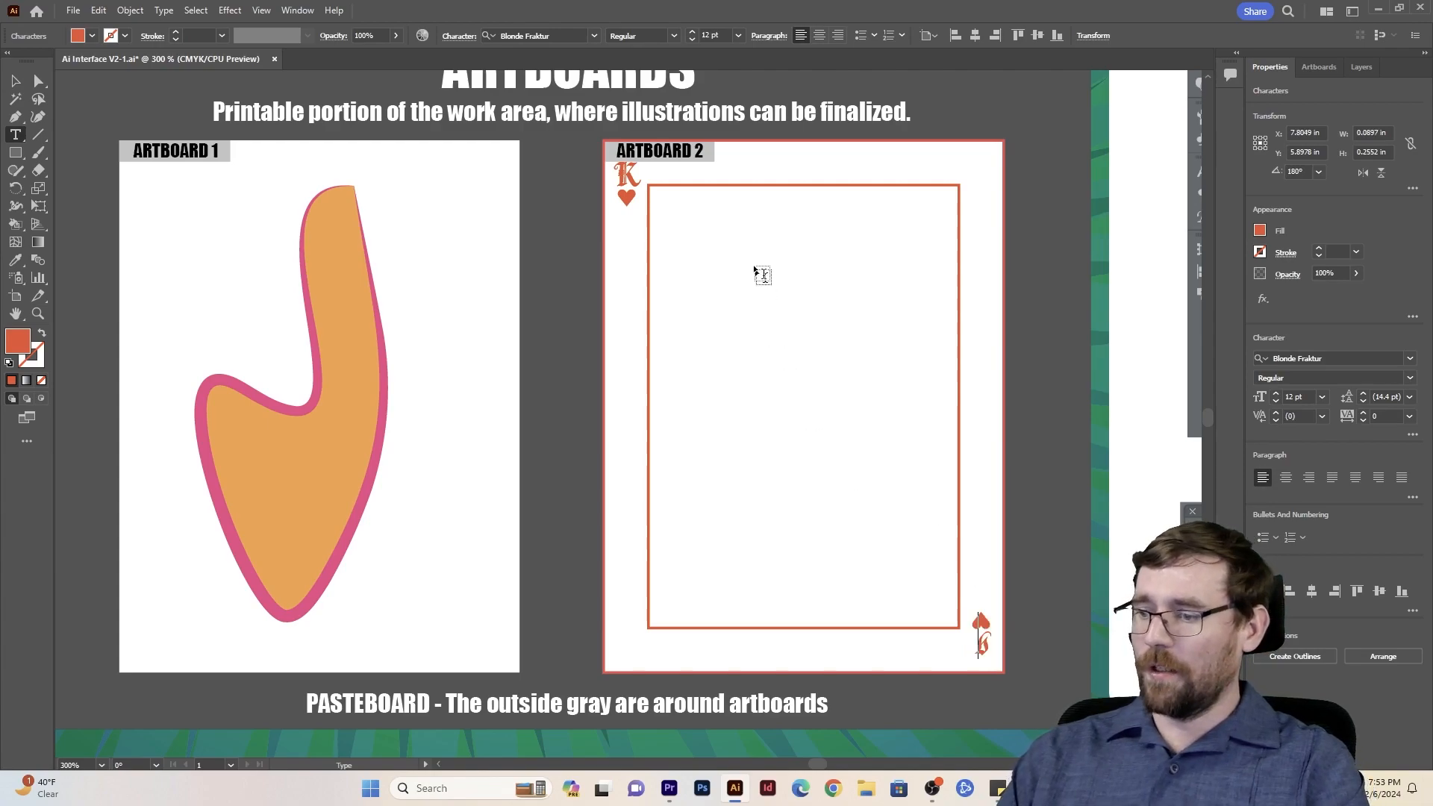
key(ctrl+z)
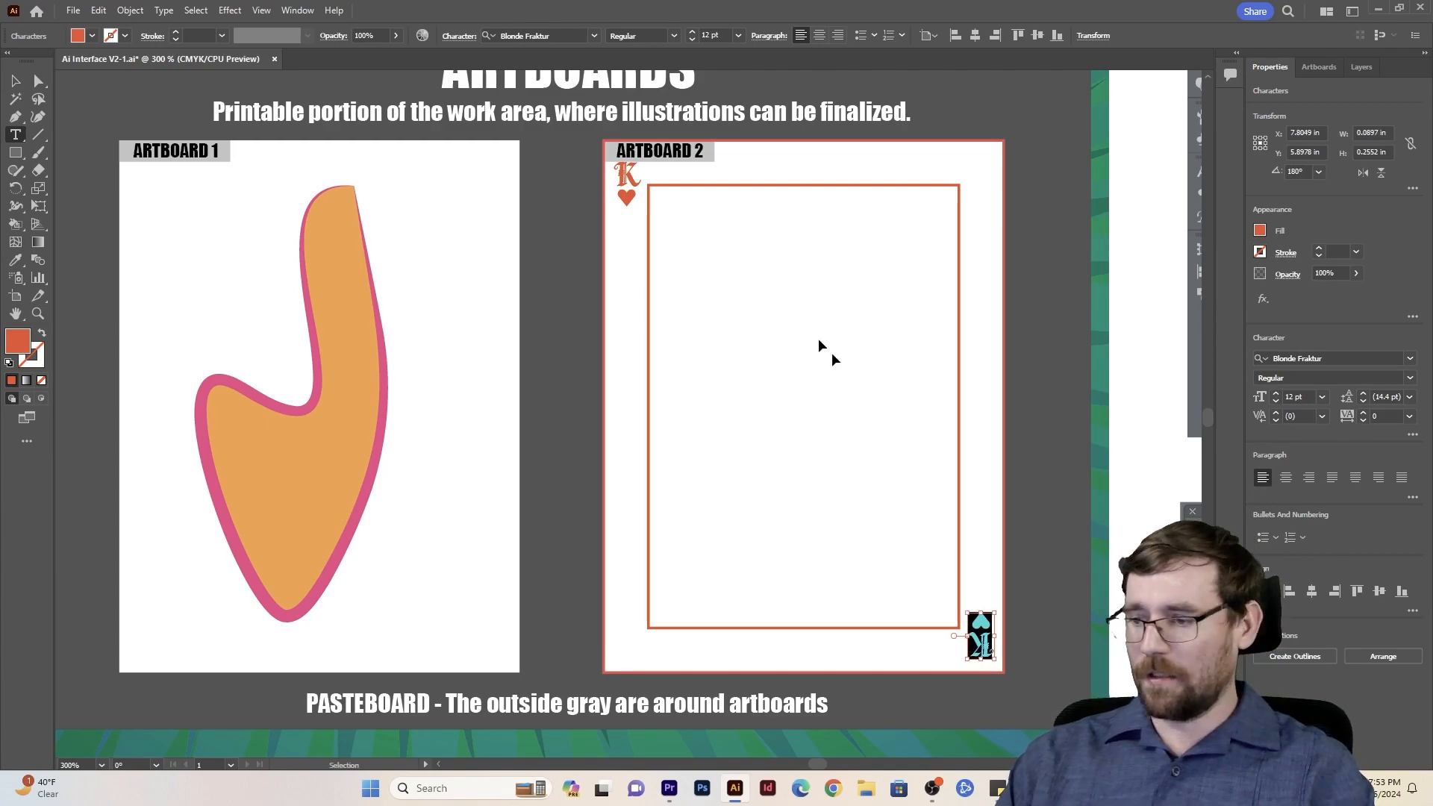
text(v)
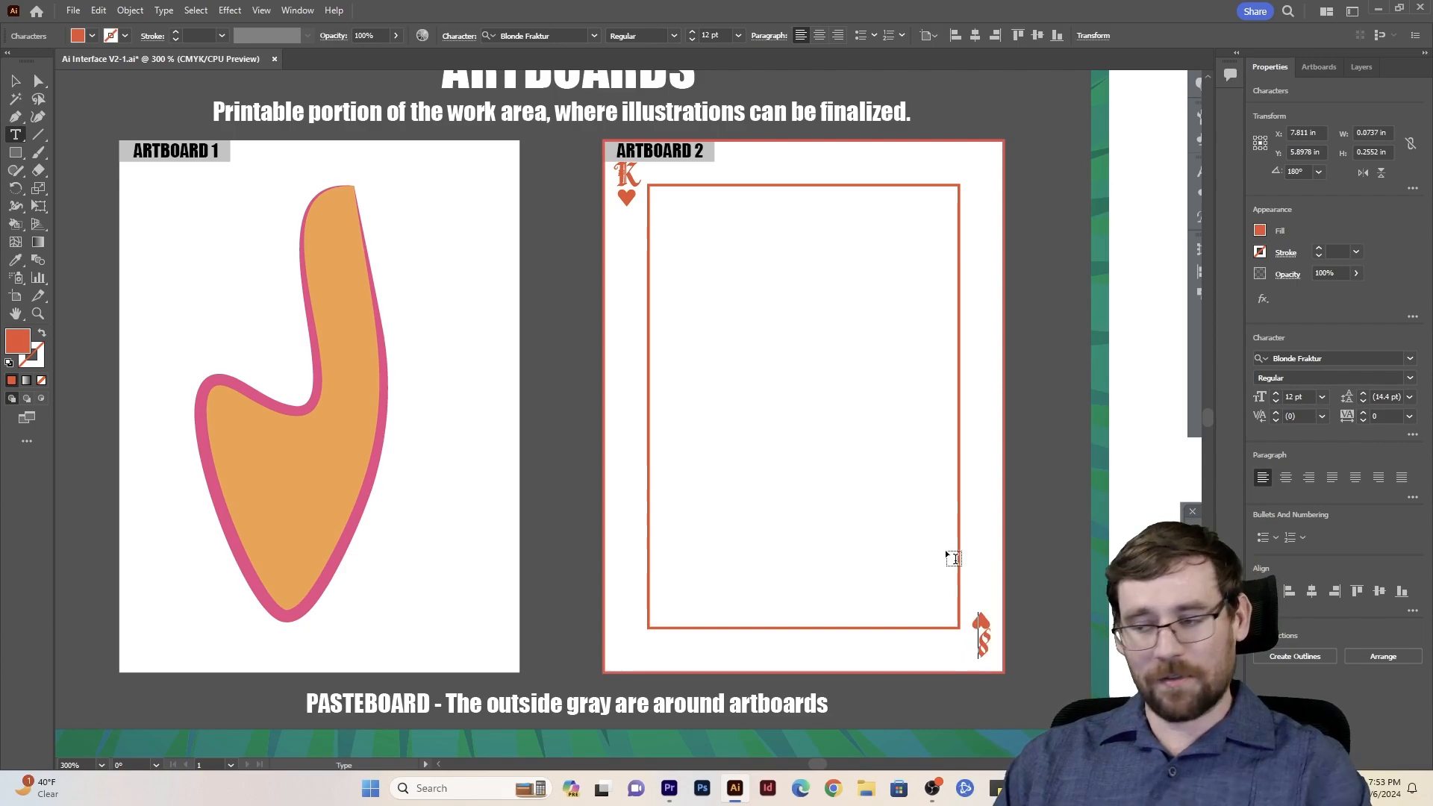
key(ctrl+z)
text(v)
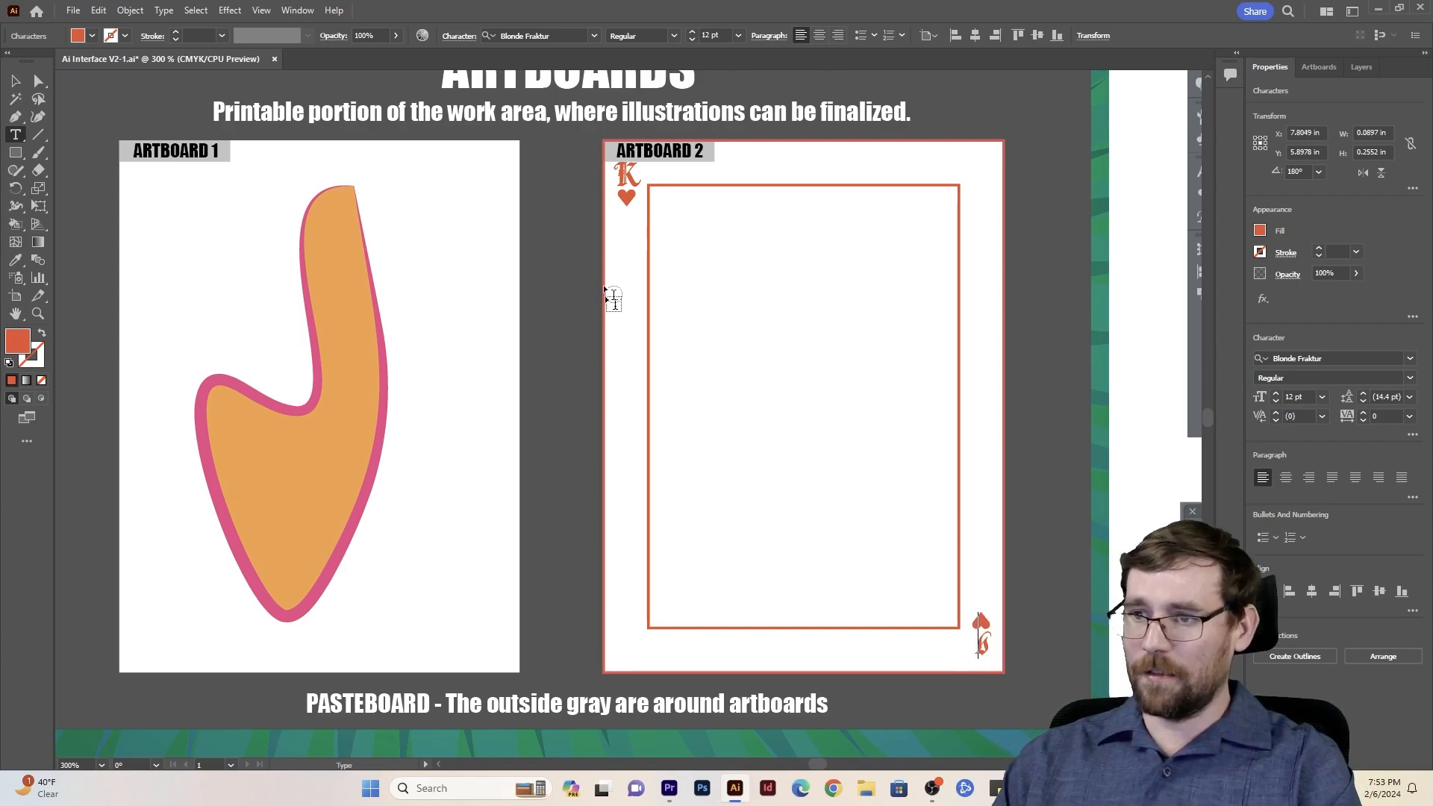
Step: Replace the K in the upper-left corner of the card with the numeral 9
double_click(628, 184)
text(v)
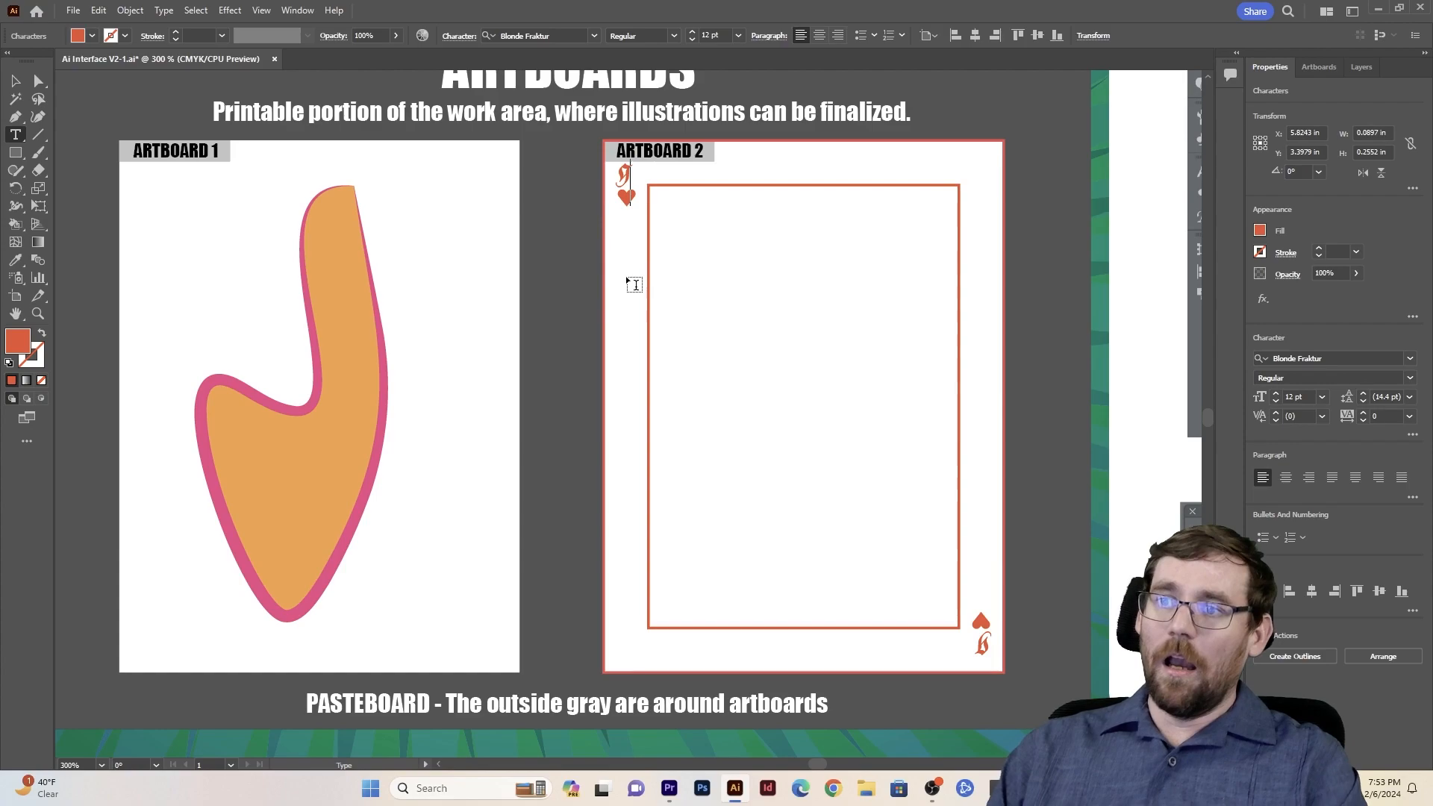
key(Escape)
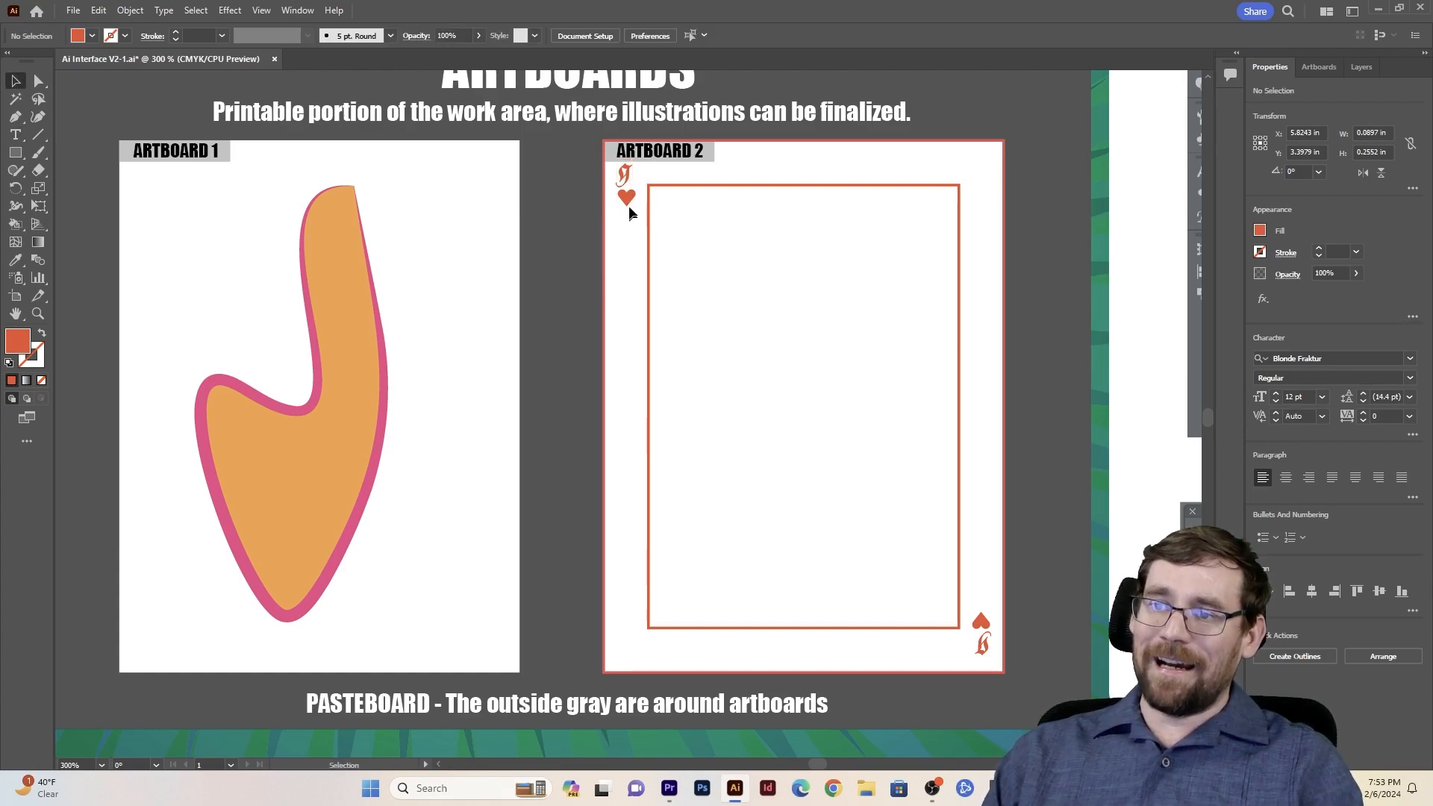
Step: Copy the upper-left heart into the upper half of the inner frame, and duplicate it horizontally to form a pair
click(629, 203)
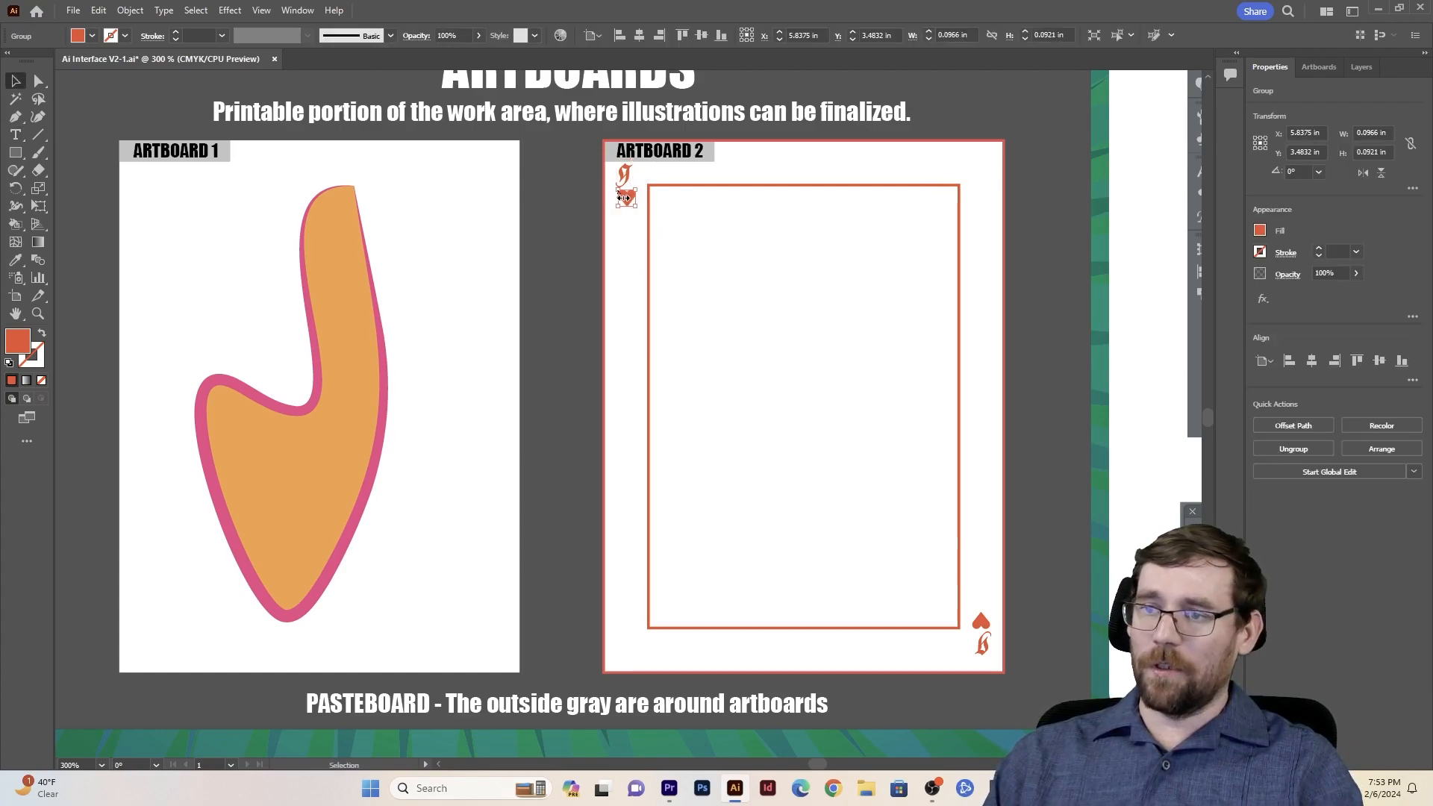
drag(629, 203, 749, 313)
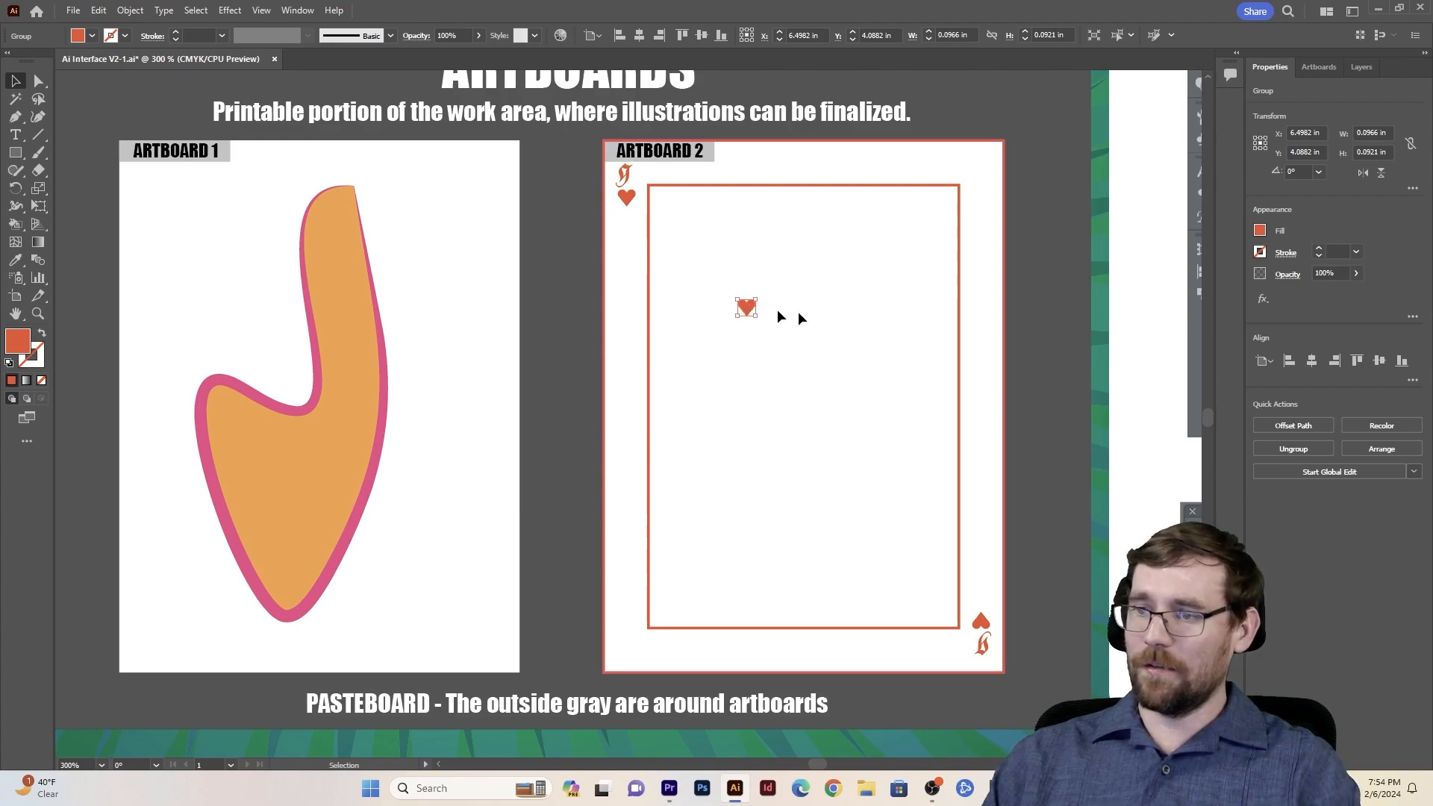
drag(747, 313, 853, 319)
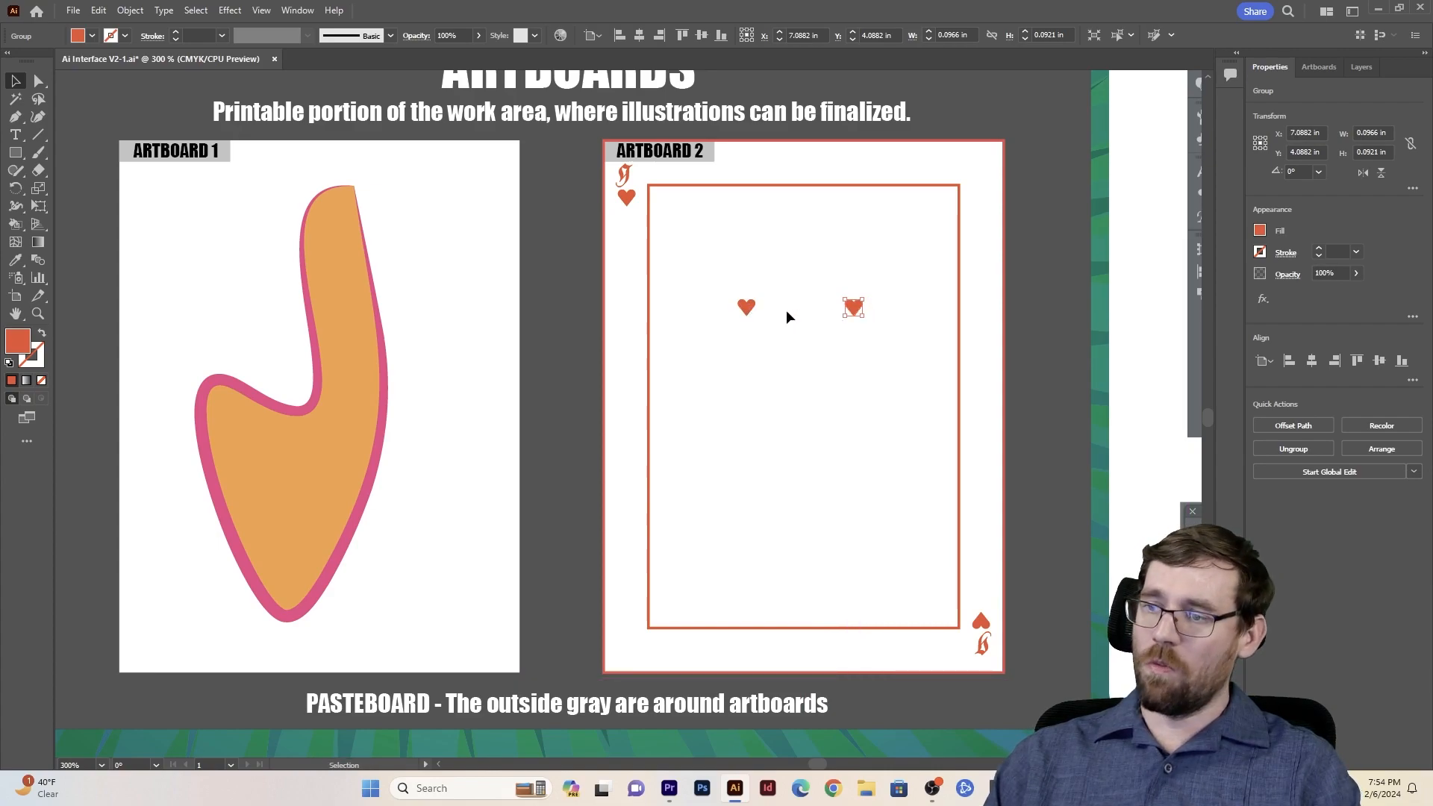
Step: Duplicate the pair of hearts into a second row, and copy both rows beneath them rotated 180°
shift+click(748, 307)
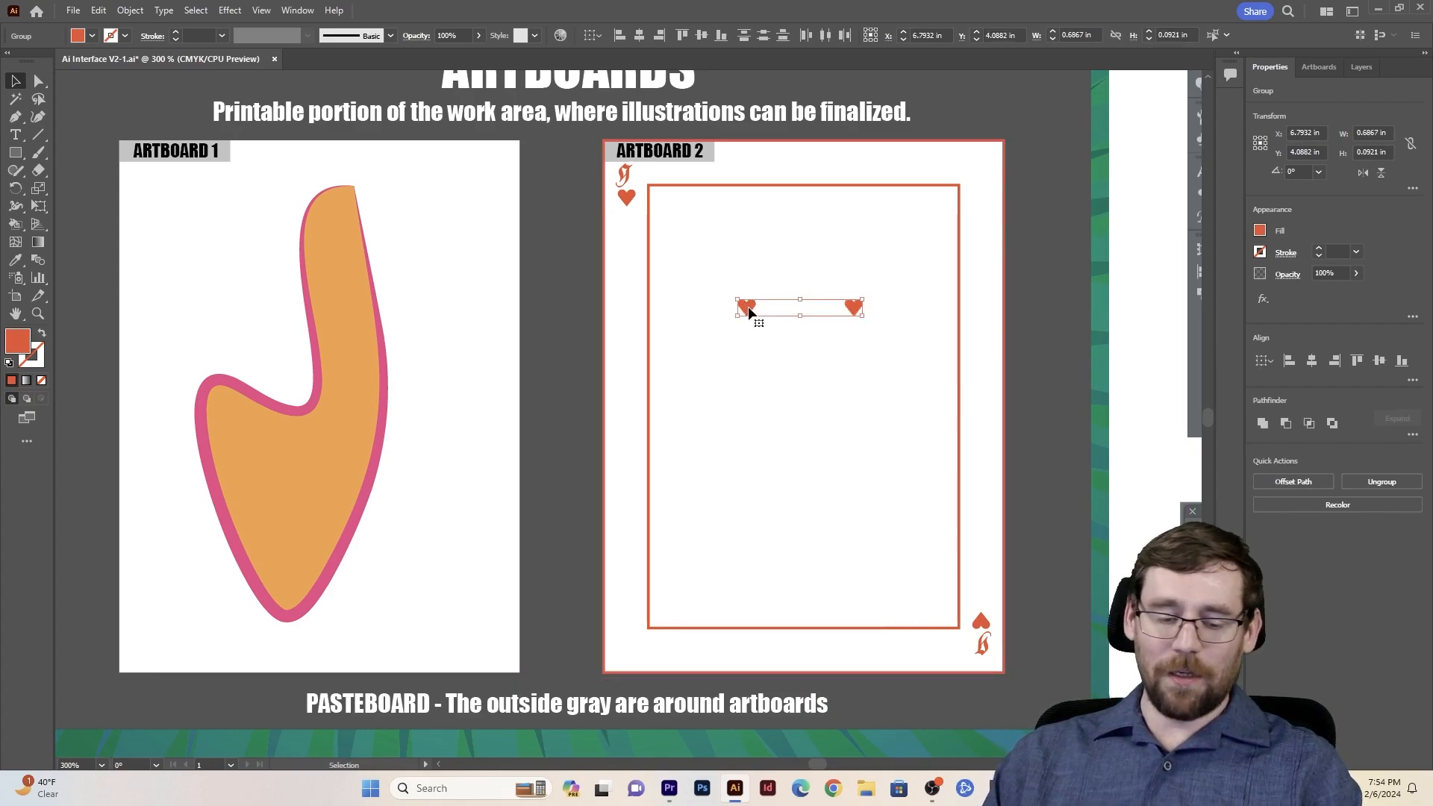
click(797, 354)
click(746, 309)
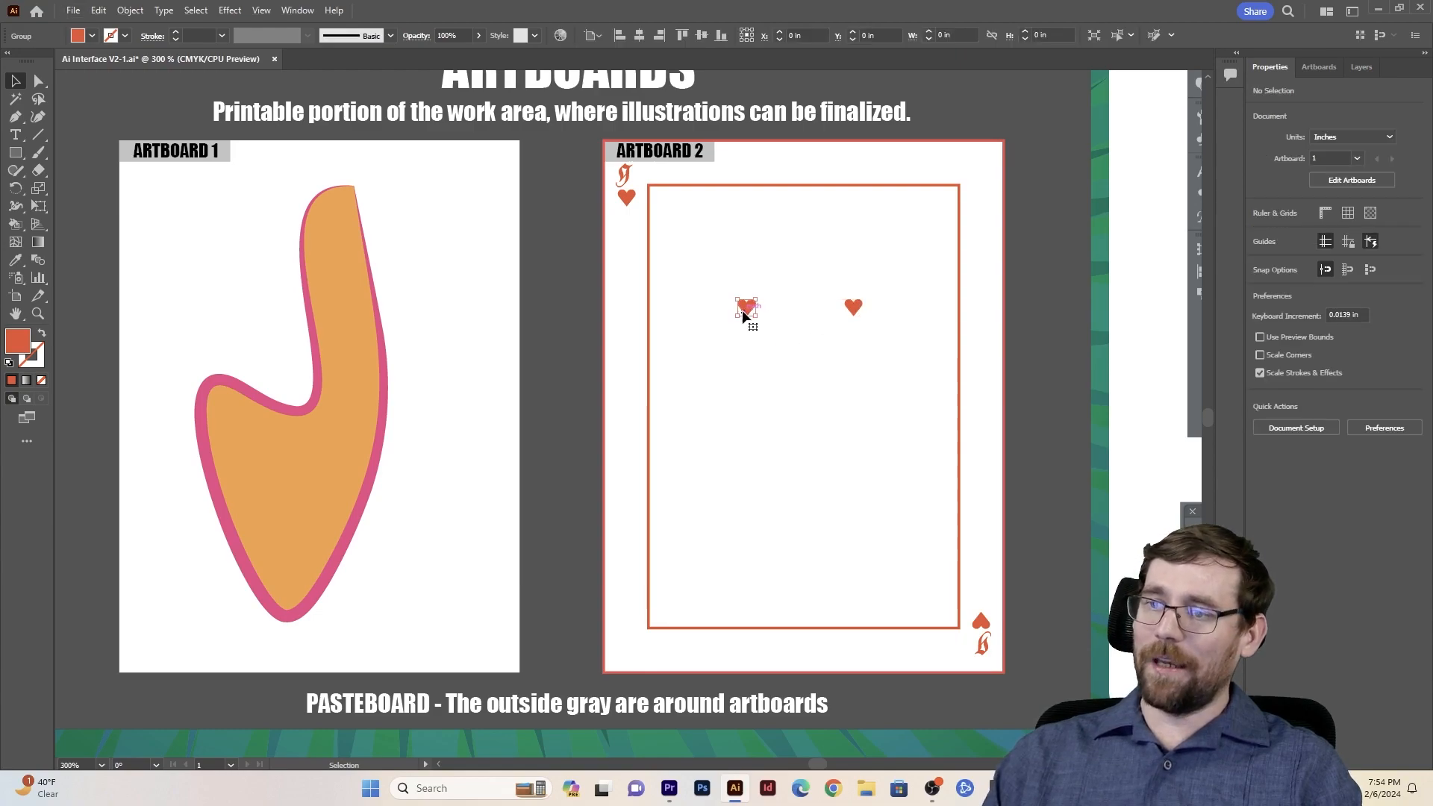
shift+click(850, 308)
drag(853, 314, 821, 330)
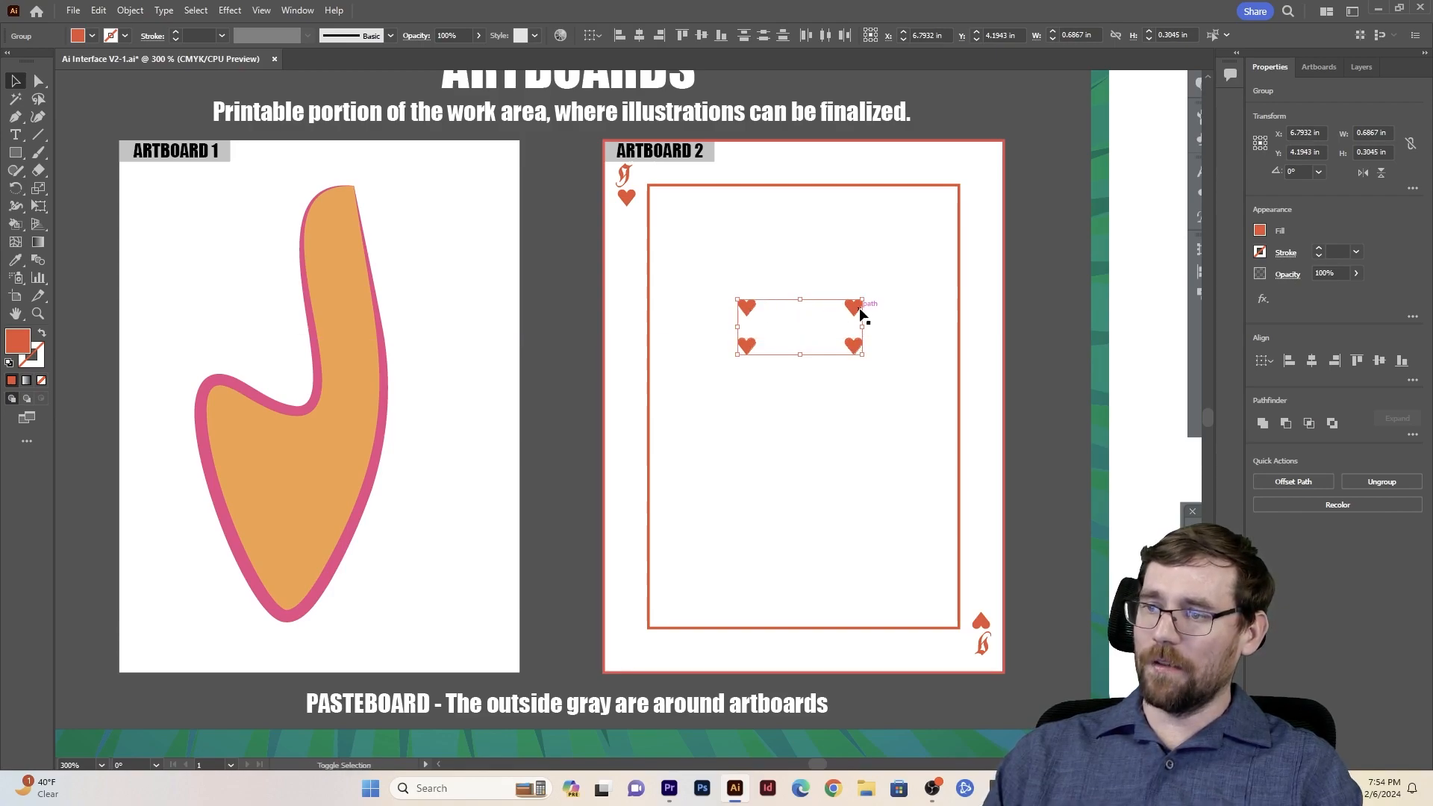
drag(856, 315, 724, 450)
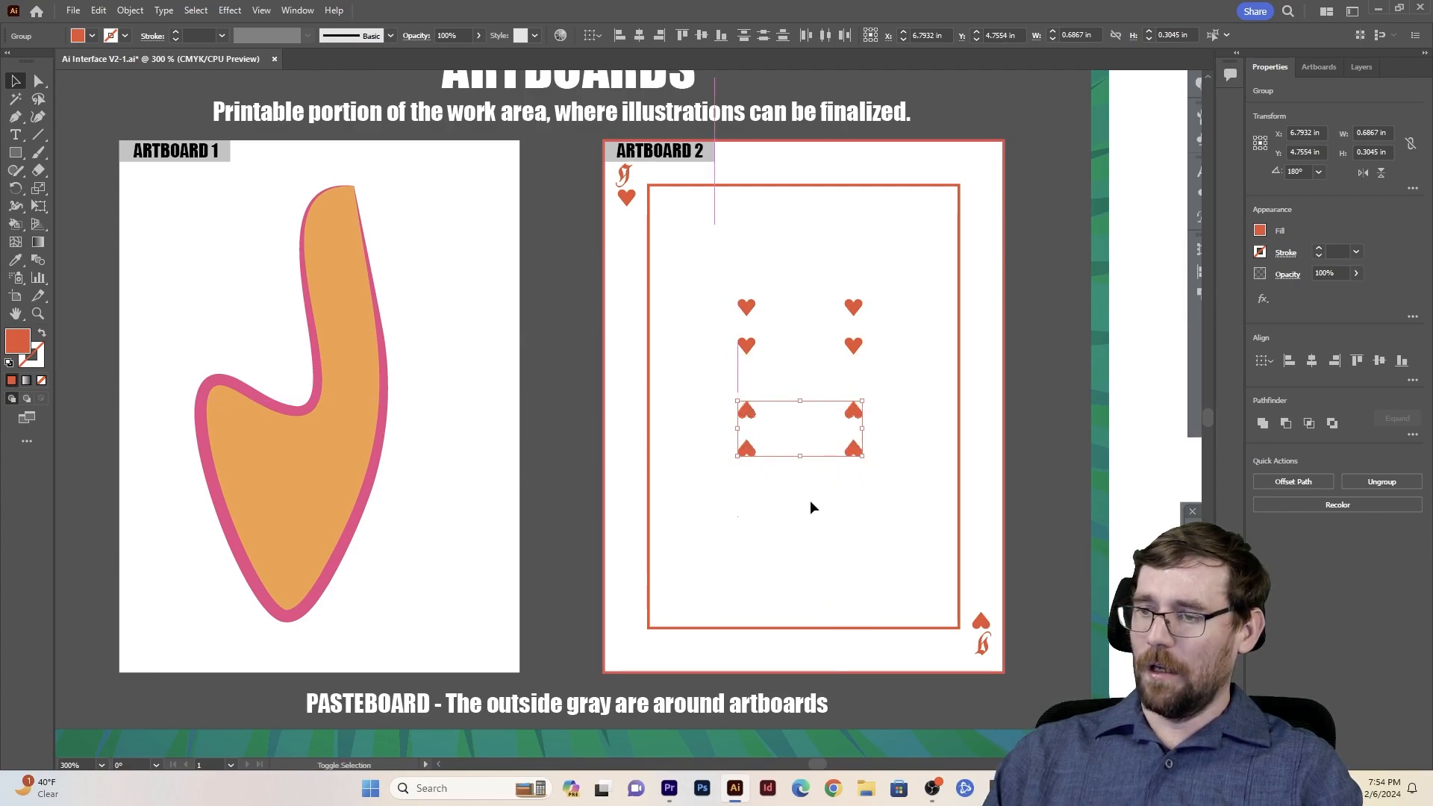
click(809, 500)
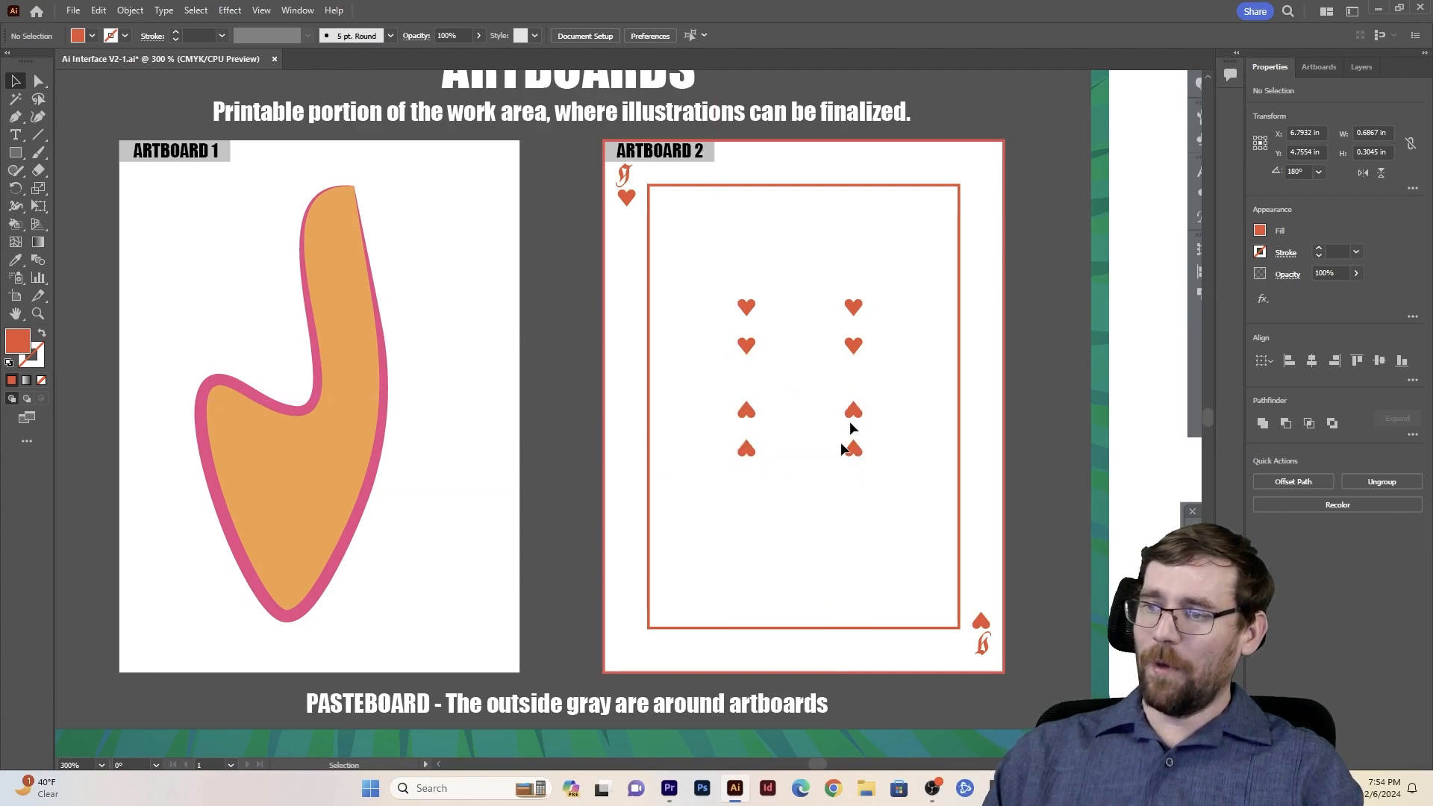
Step: Copy one upright heart to the middle of the card, between the upright and upside-down rows
click(854, 345)
drag(856, 351, 804, 393)
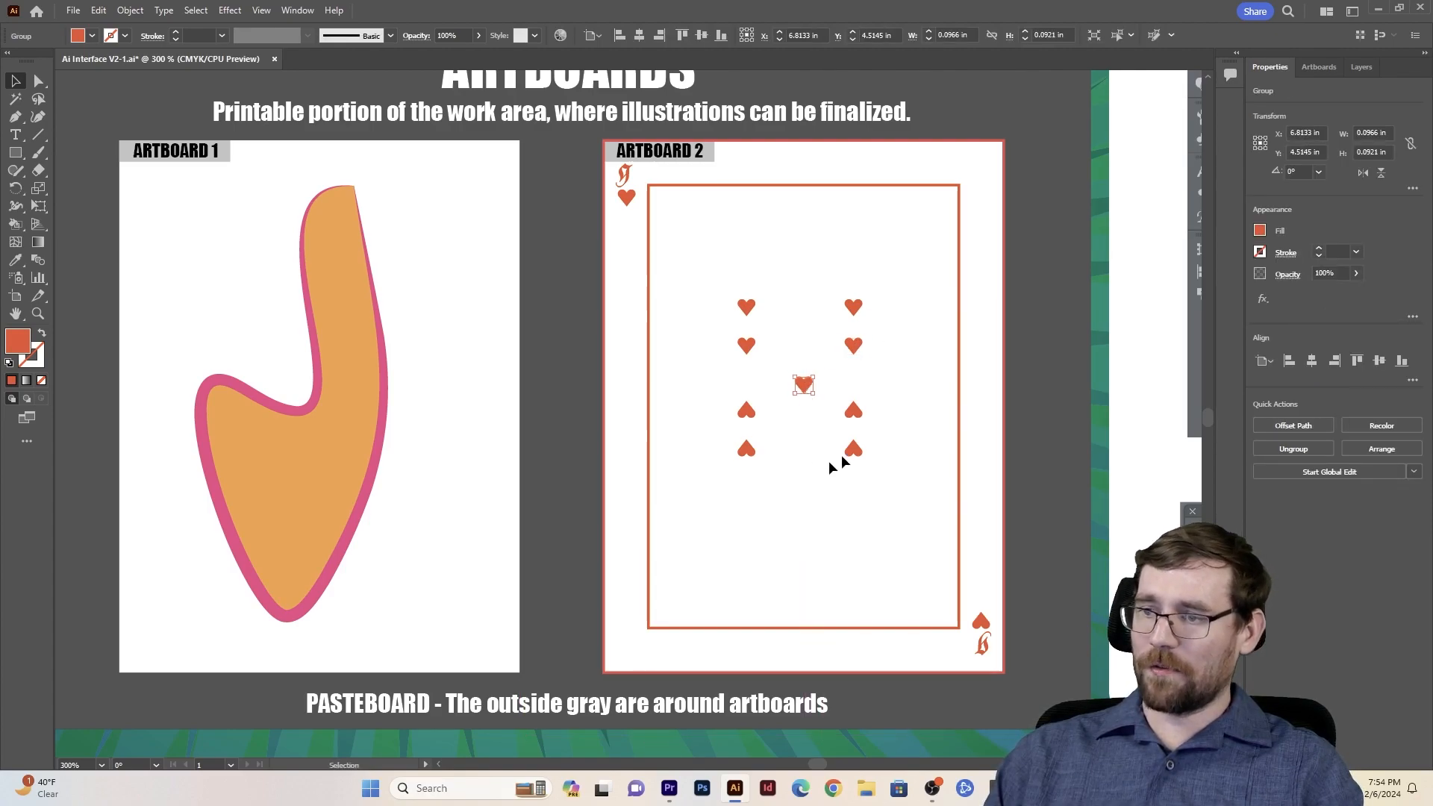
click(1011, 384)
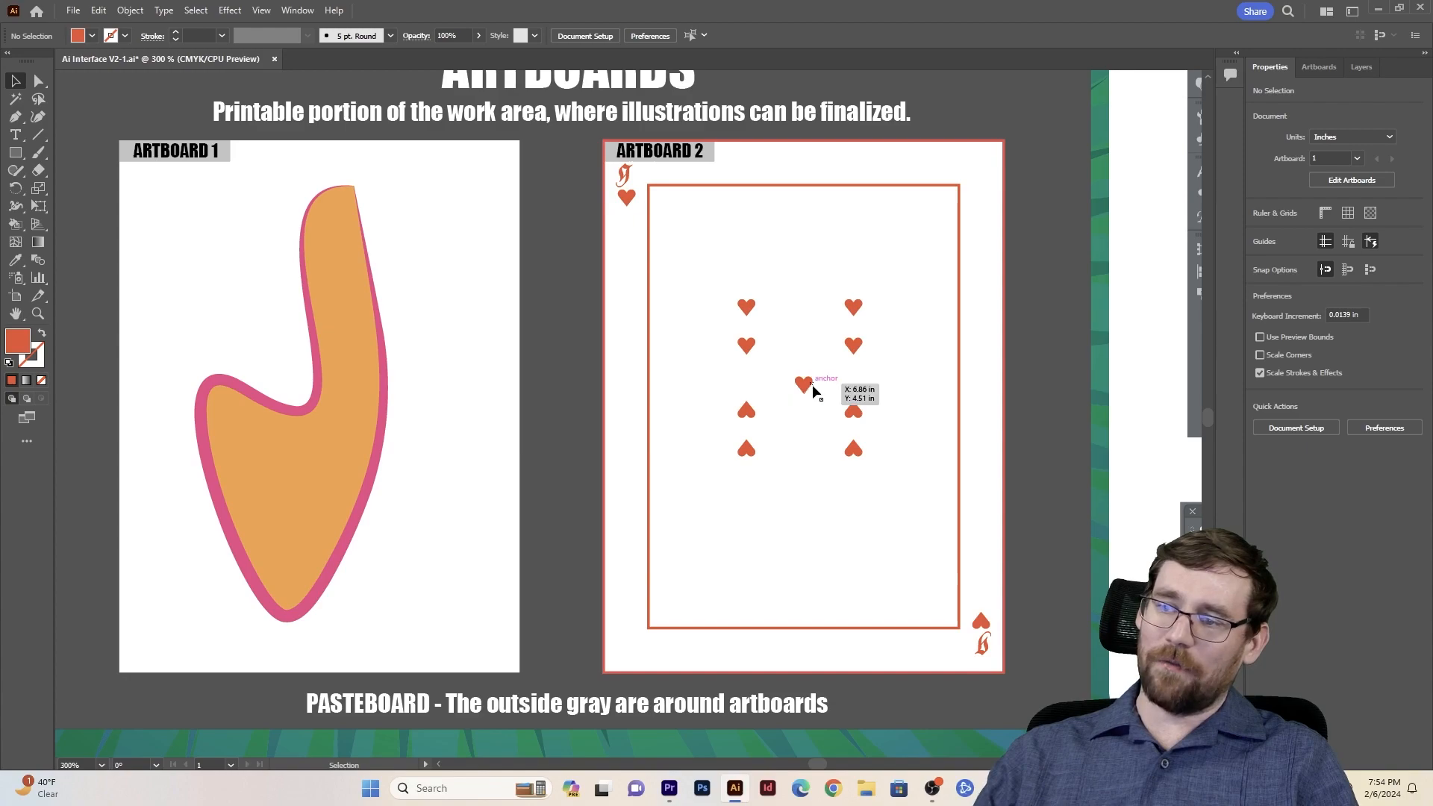
Step: Select the four hearts in the left column and align them on their horizontal centres
click(747, 308)
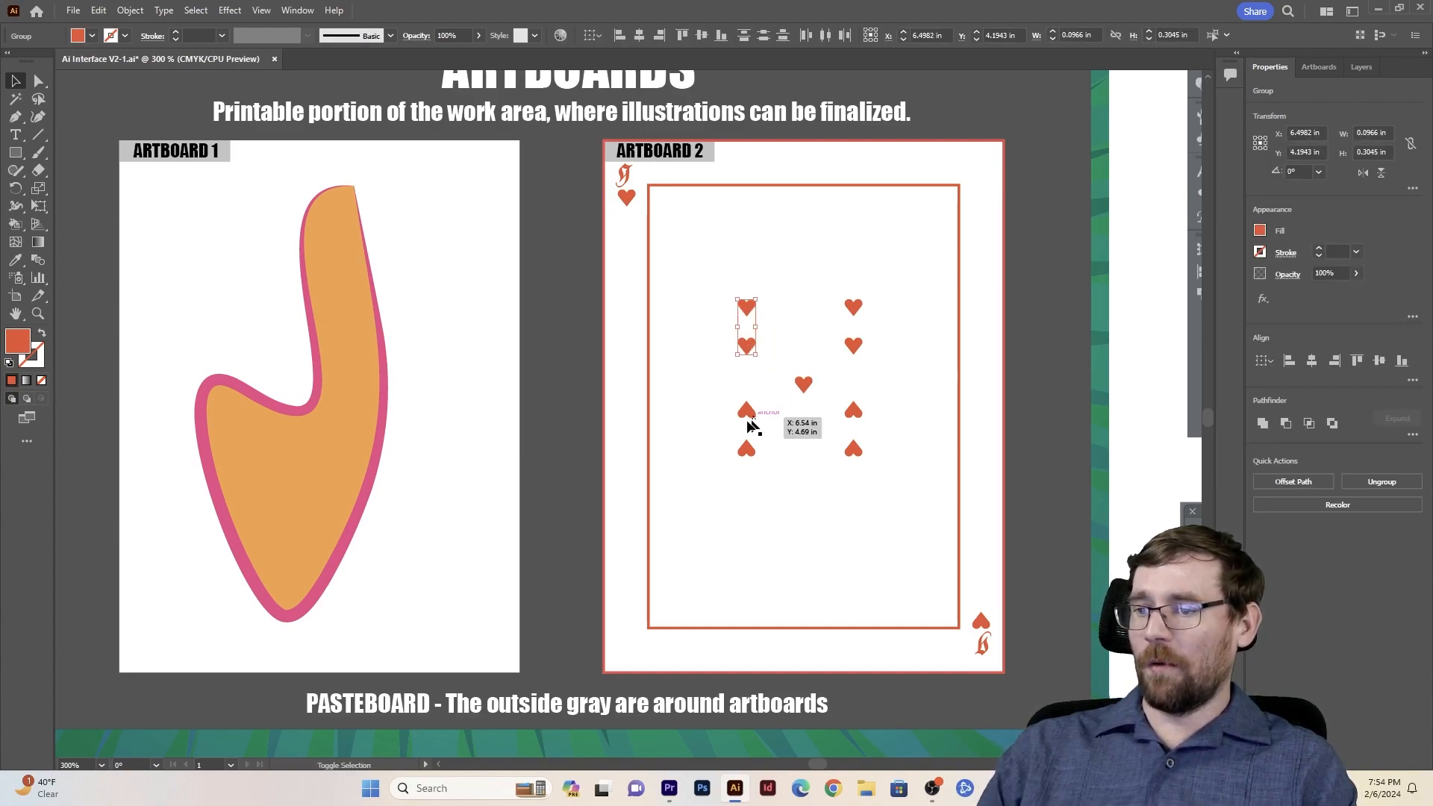
shift+click(747, 450)
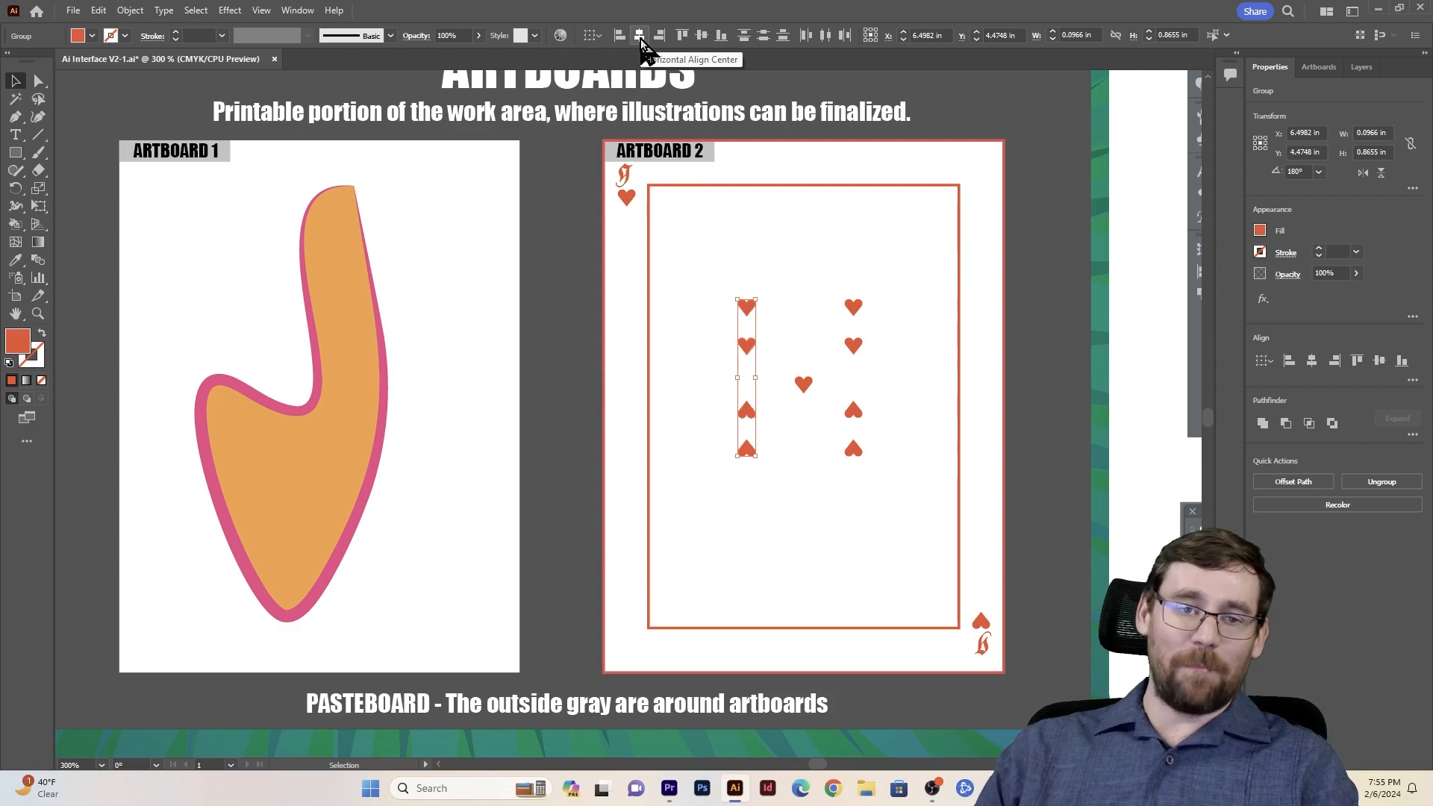
click(1412, 380)
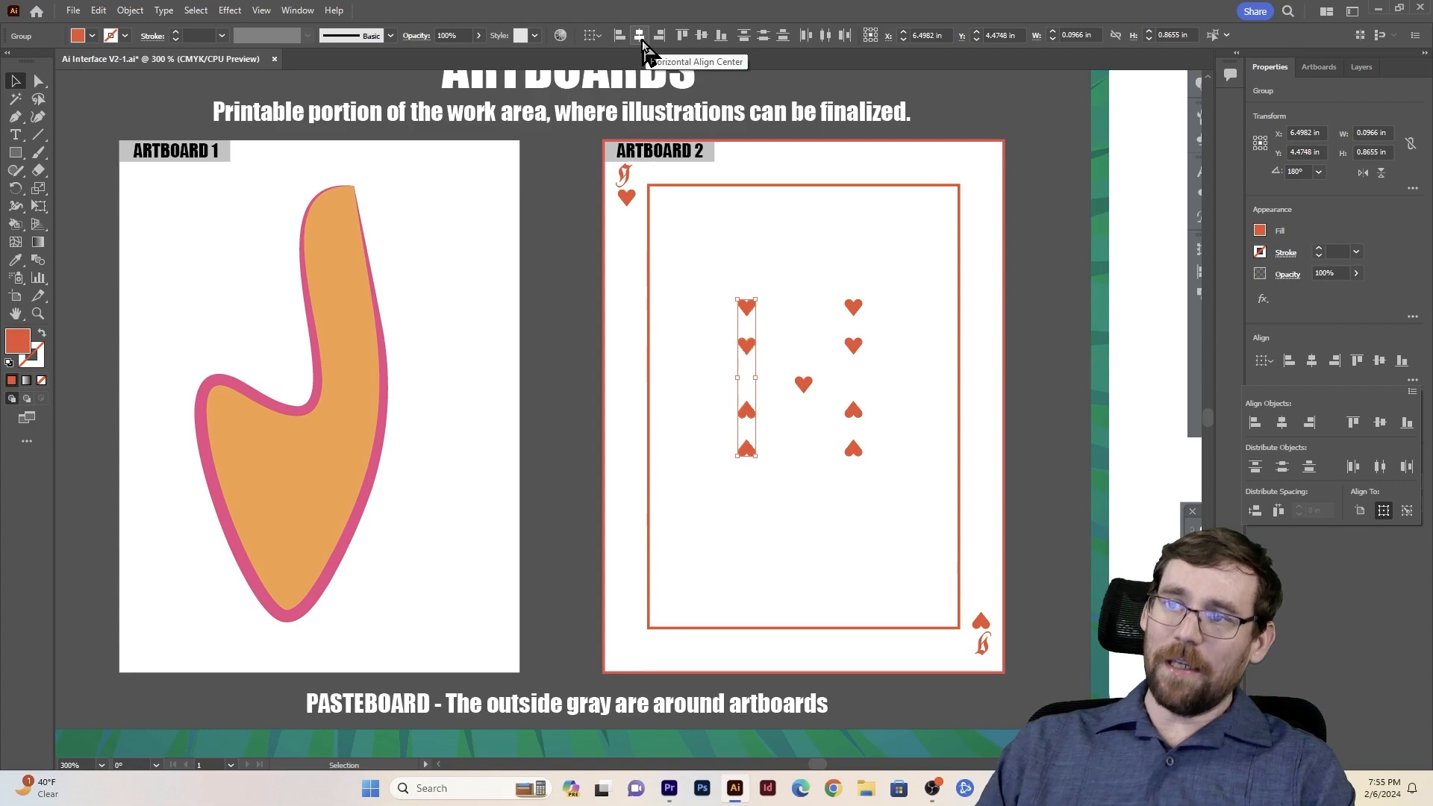
click(639, 36)
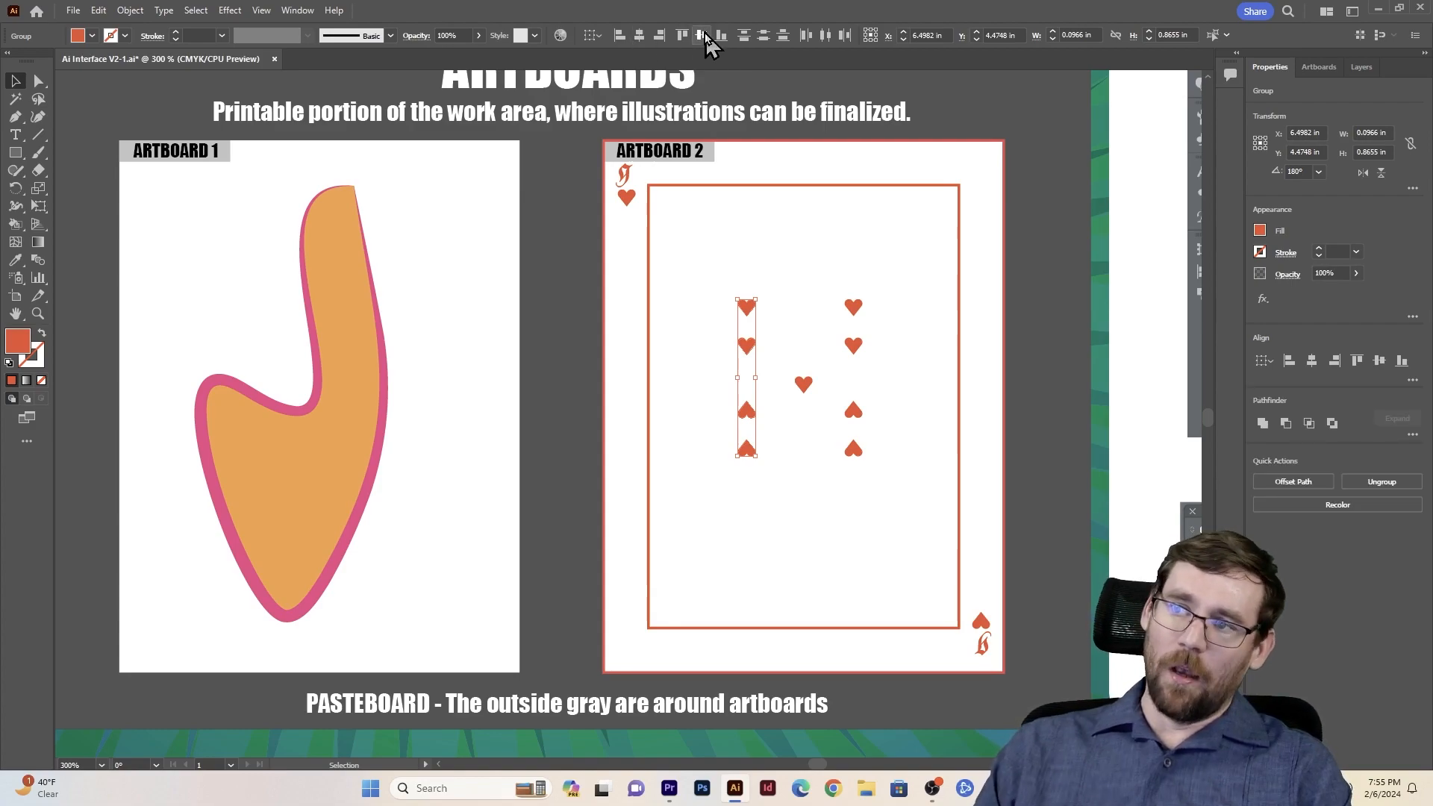
Step: Distribute the four hearts of the left column evenly by vertical centres, and do the same for the right column
click(762, 36)
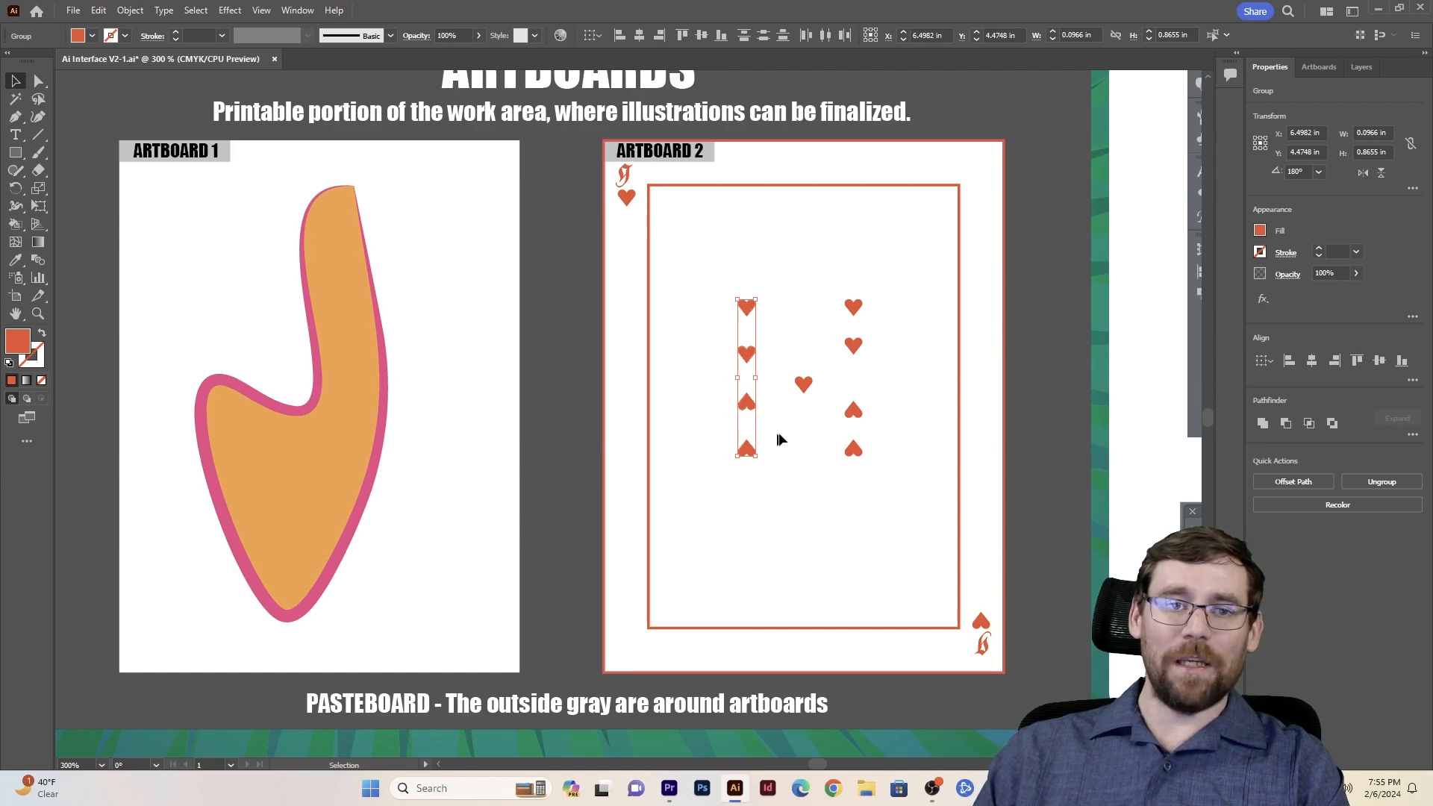
drag(844, 293, 907, 476)
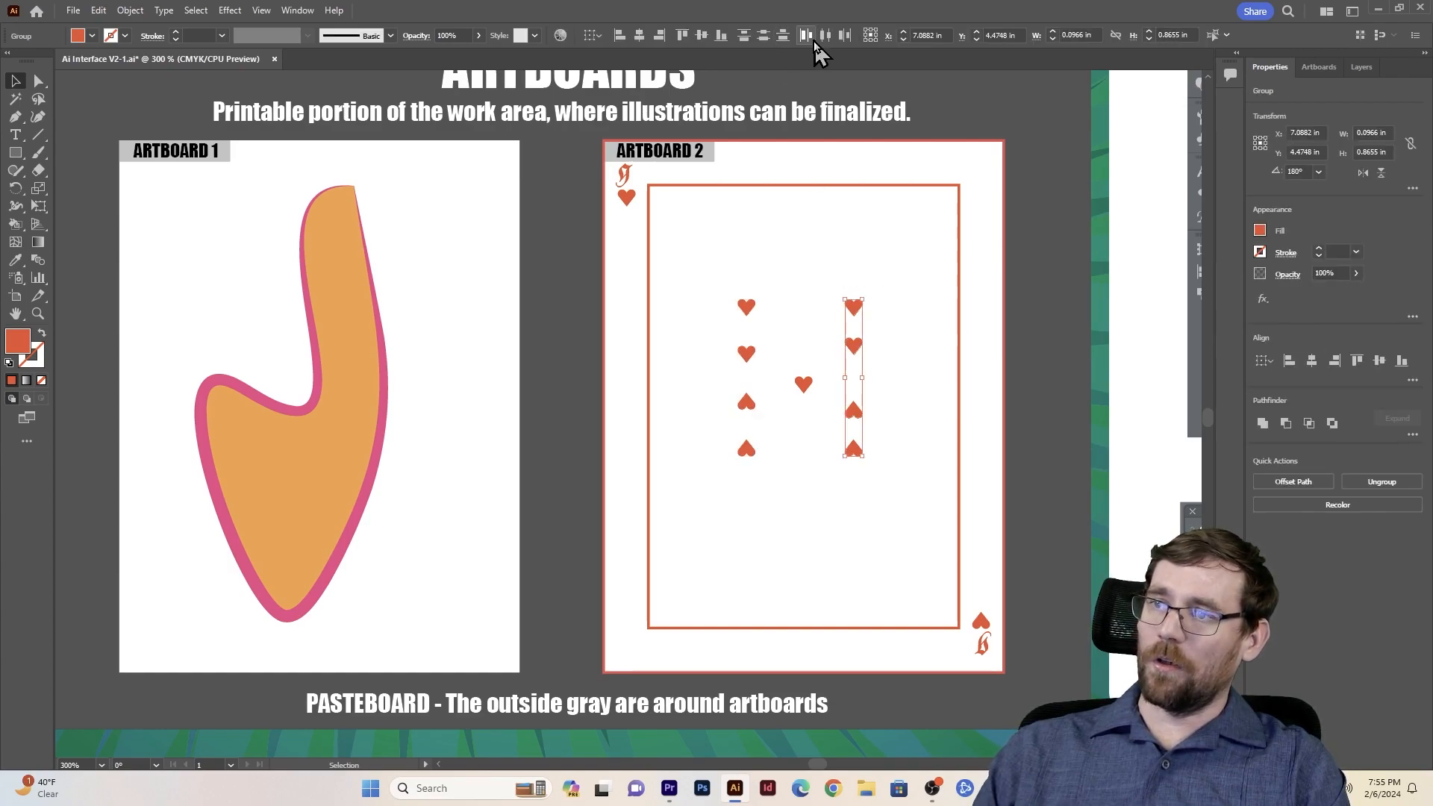
click(762, 36)
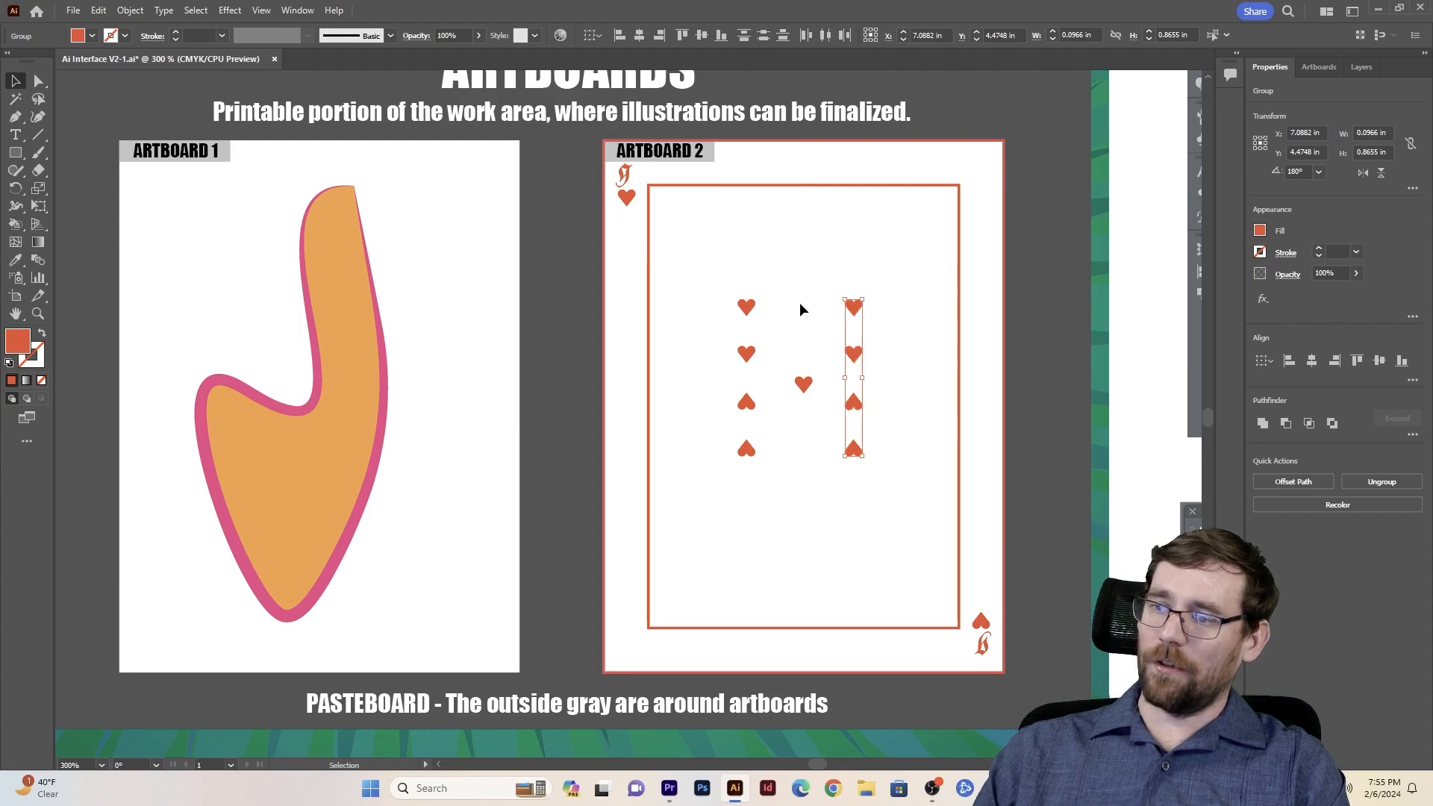
Step: Group the left and right columns of hearts into one group of eight
shift+click(748, 307)
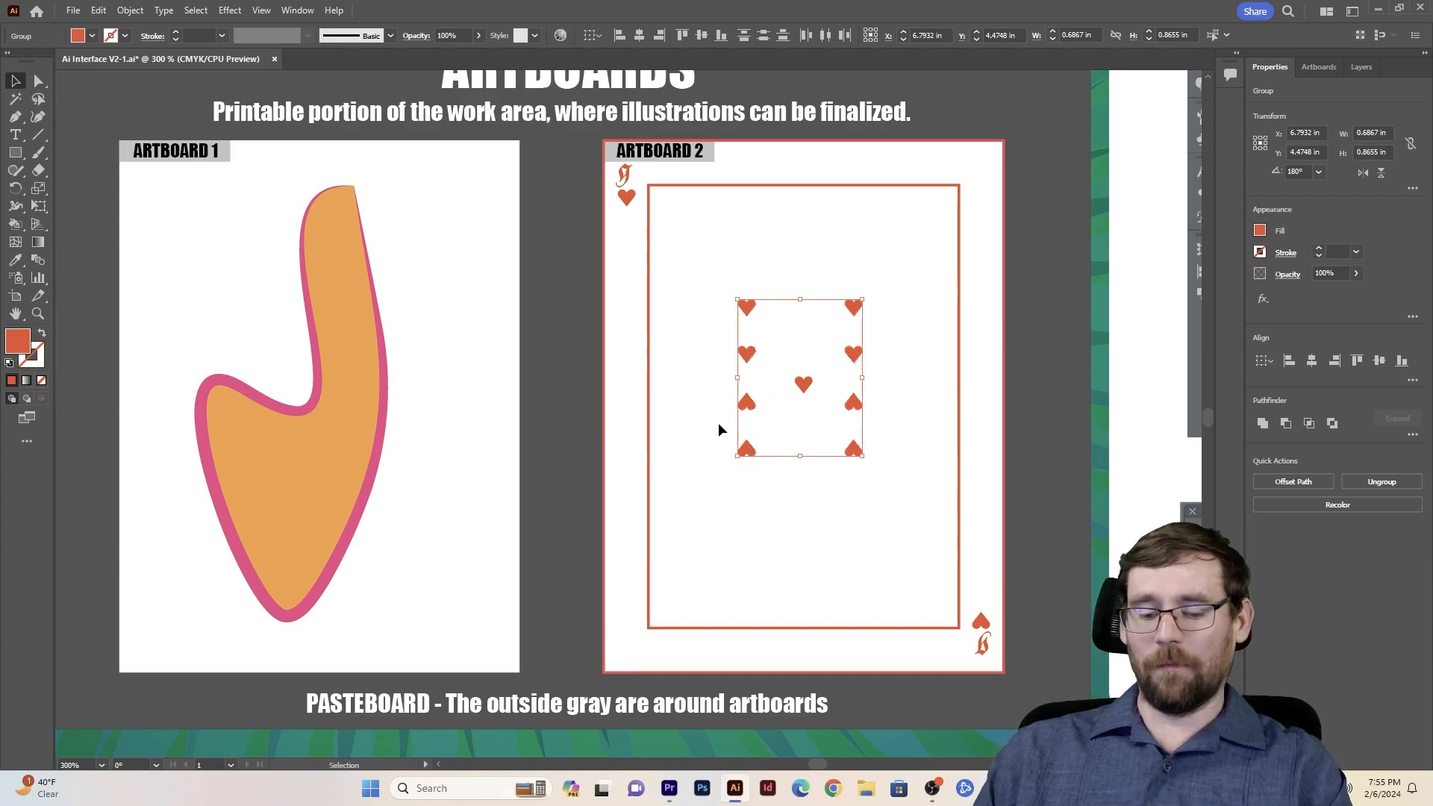
key(a)
key(v)
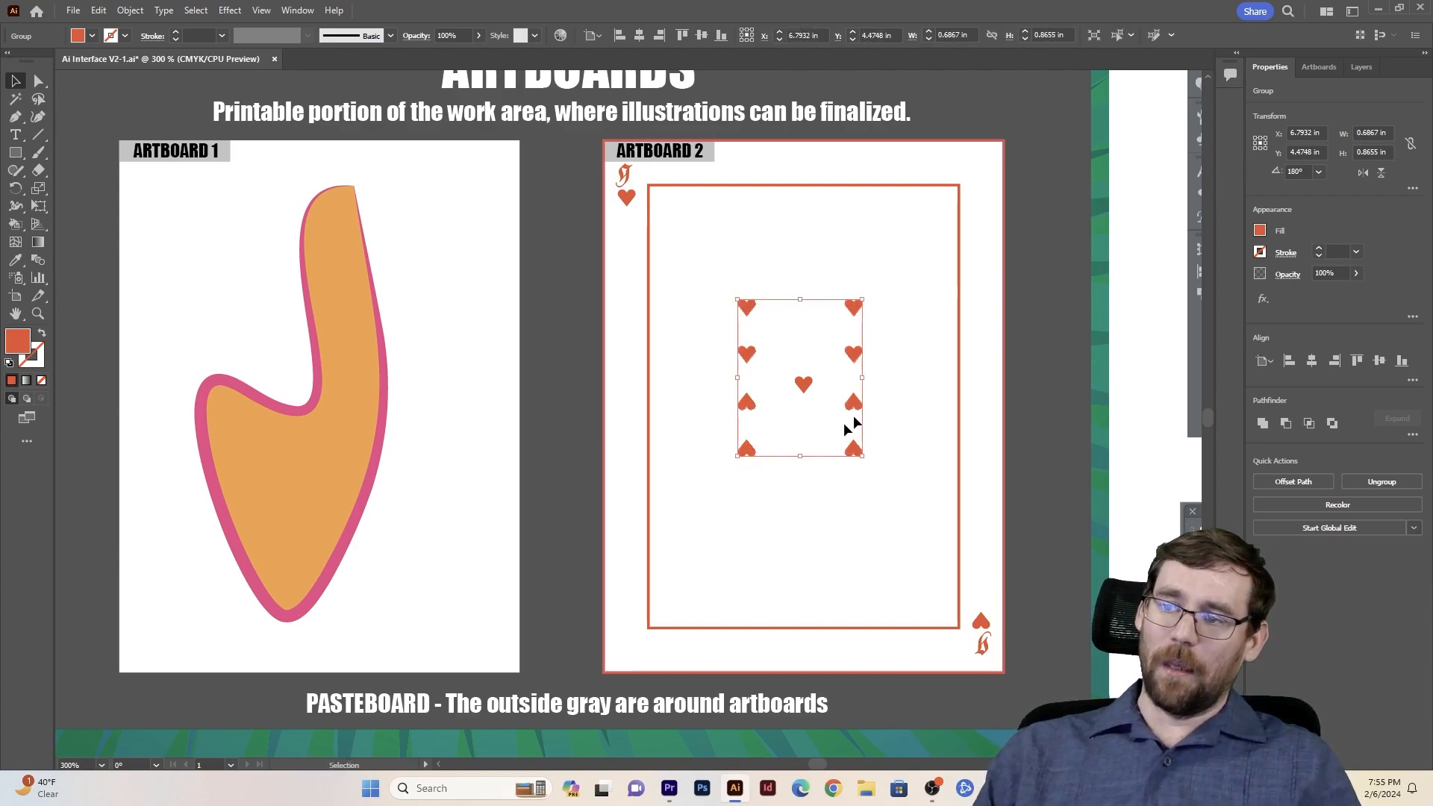
click(919, 340)
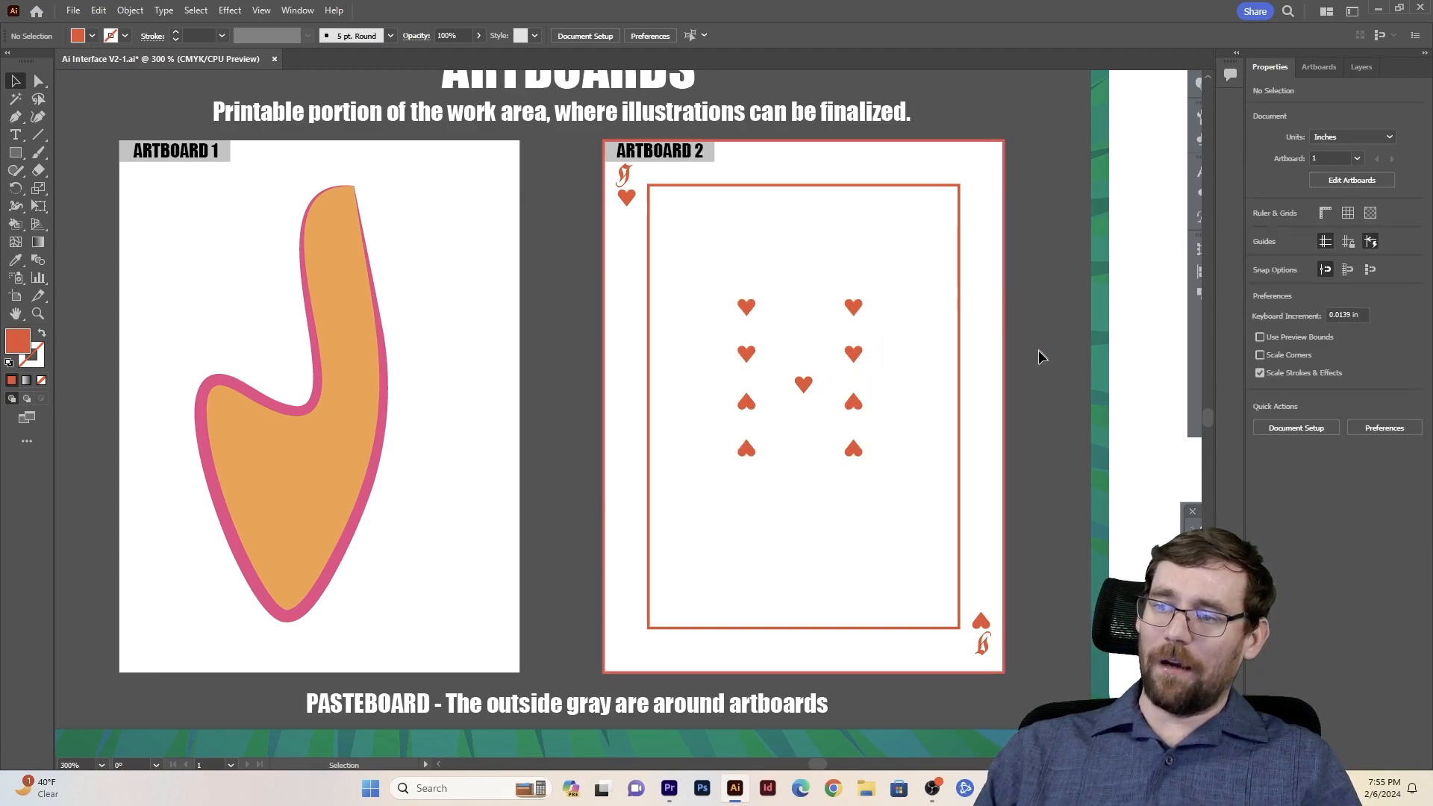
Step: Centre the single heart and the eight-heart group on each other horizontally and vertically, and group them together
mouse_move(856, 352)
mouse_down()
mouse_move(903, 358)
mouse_move(860, 359)
mouse_up()
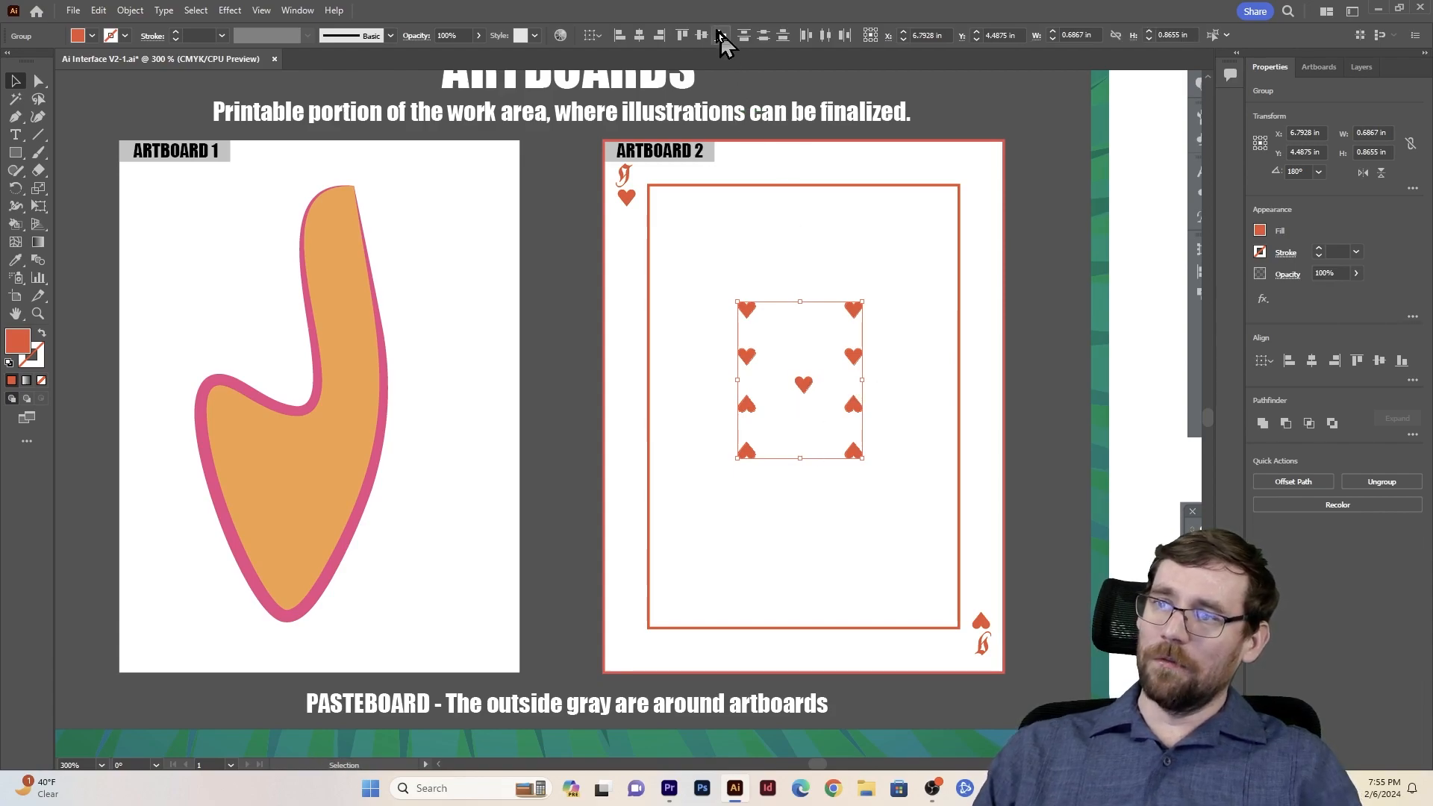
click(639, 37)
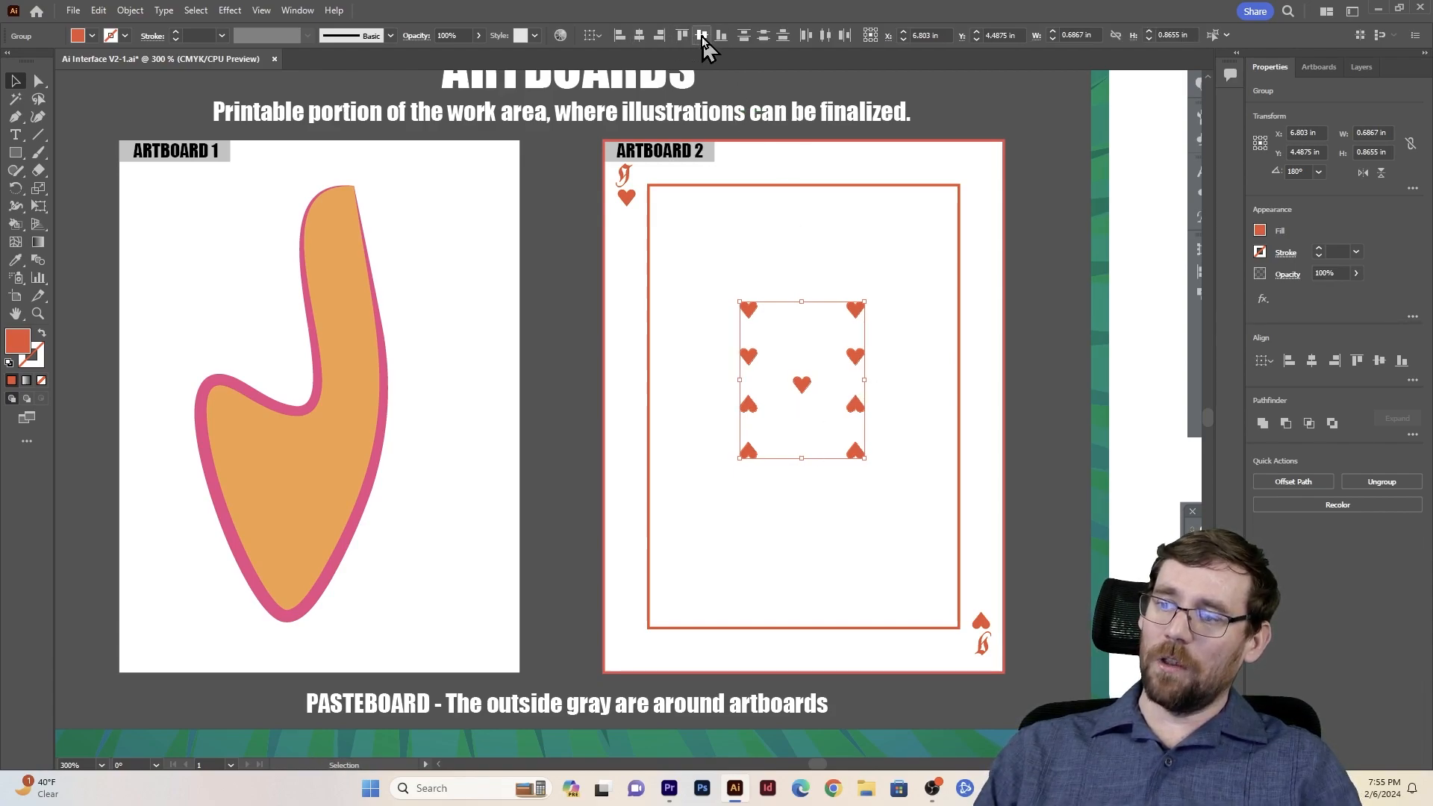
click(702, 37)
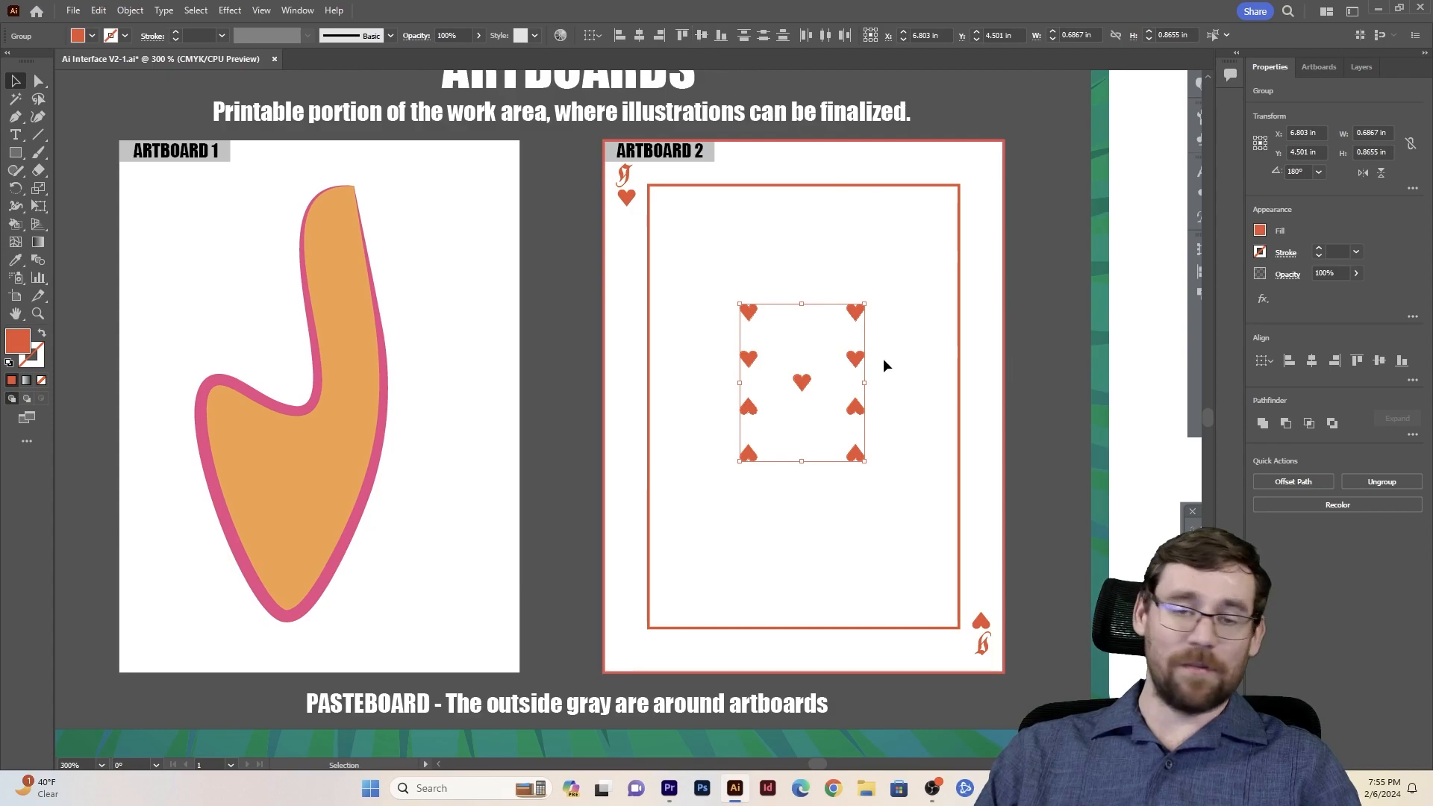
key(ctrl+g)
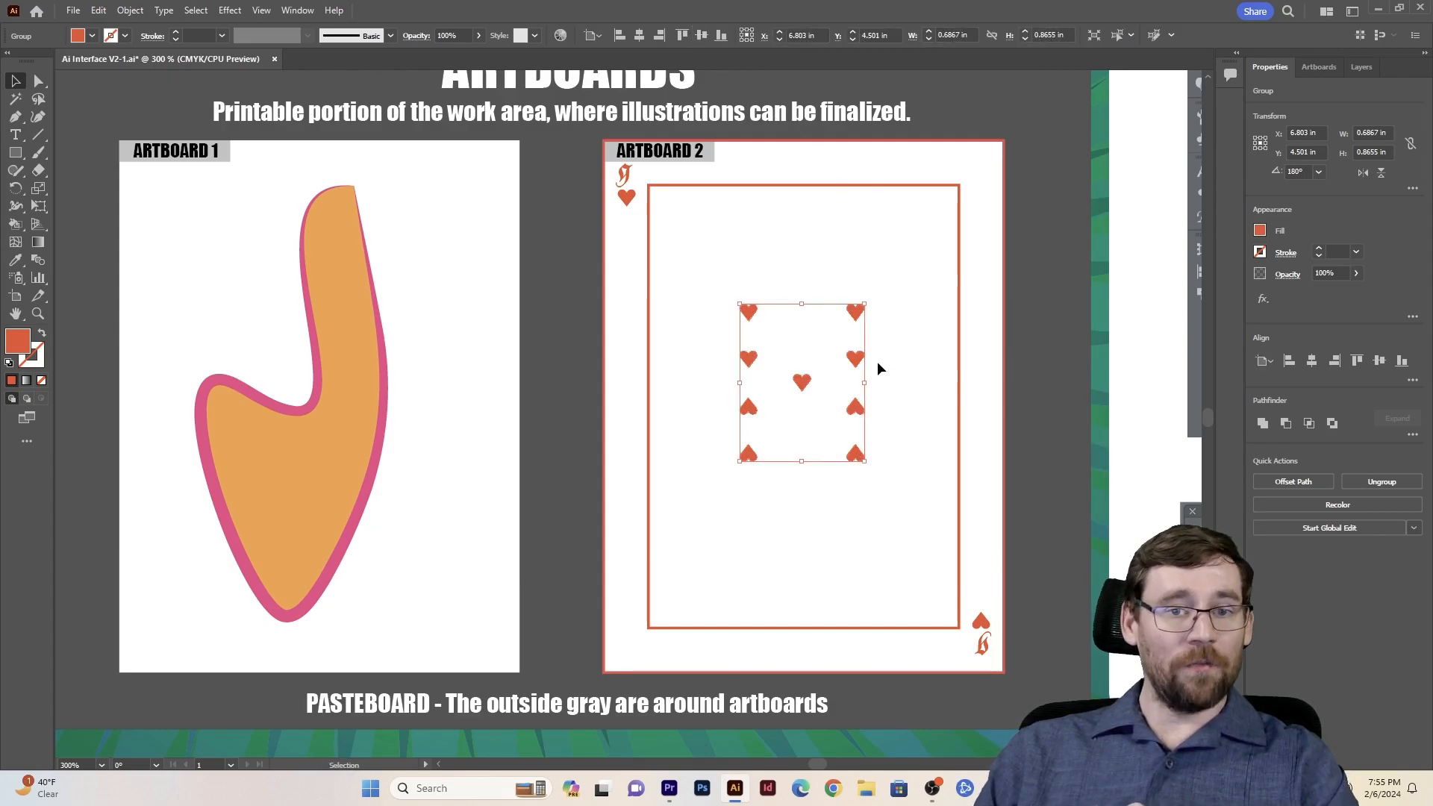
Step: Centre the hearts group with the frame and card border in both directions, and move the whole card back onto Artboard 2
drag(1019, 369, 779, 421)
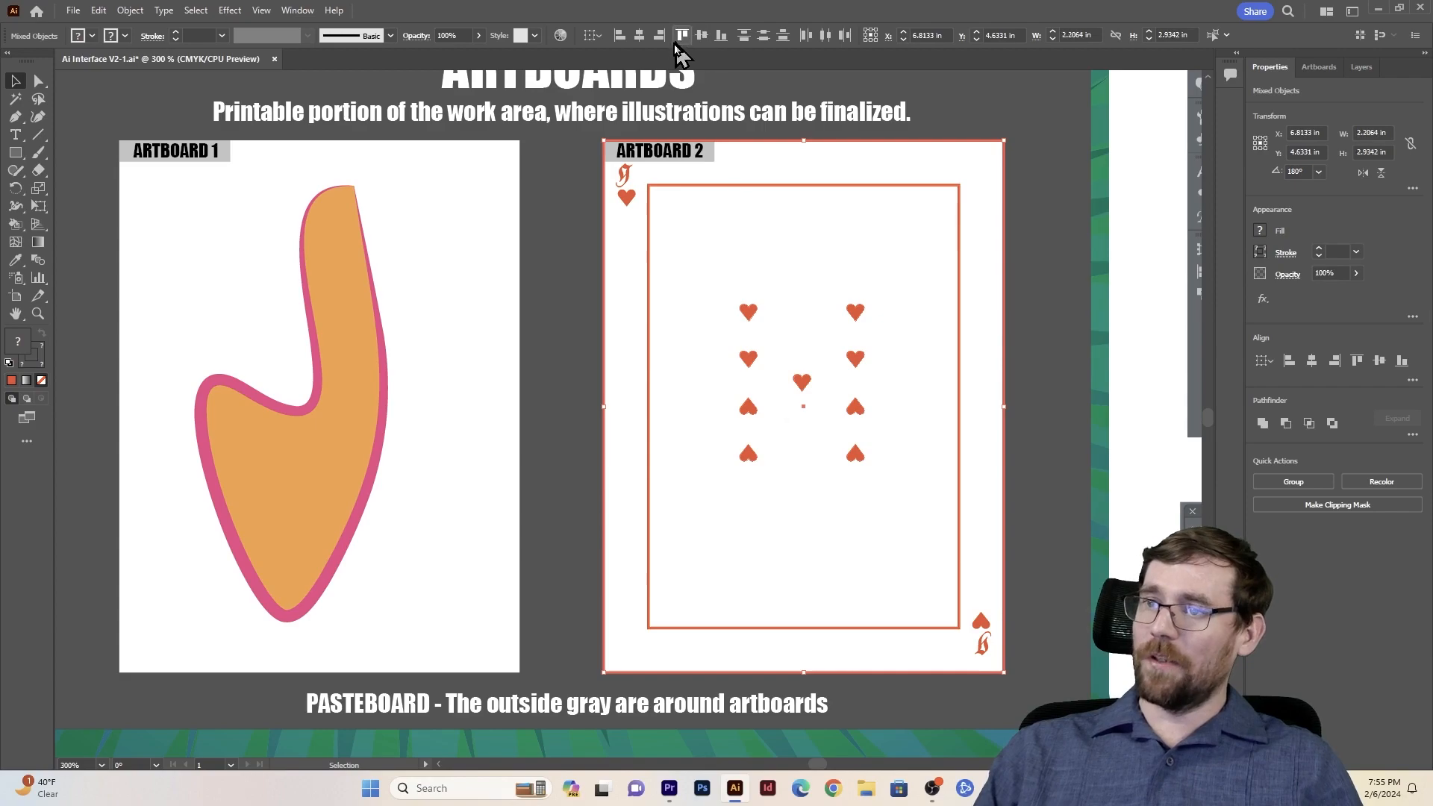
click(642, 36)
click(701, 35)
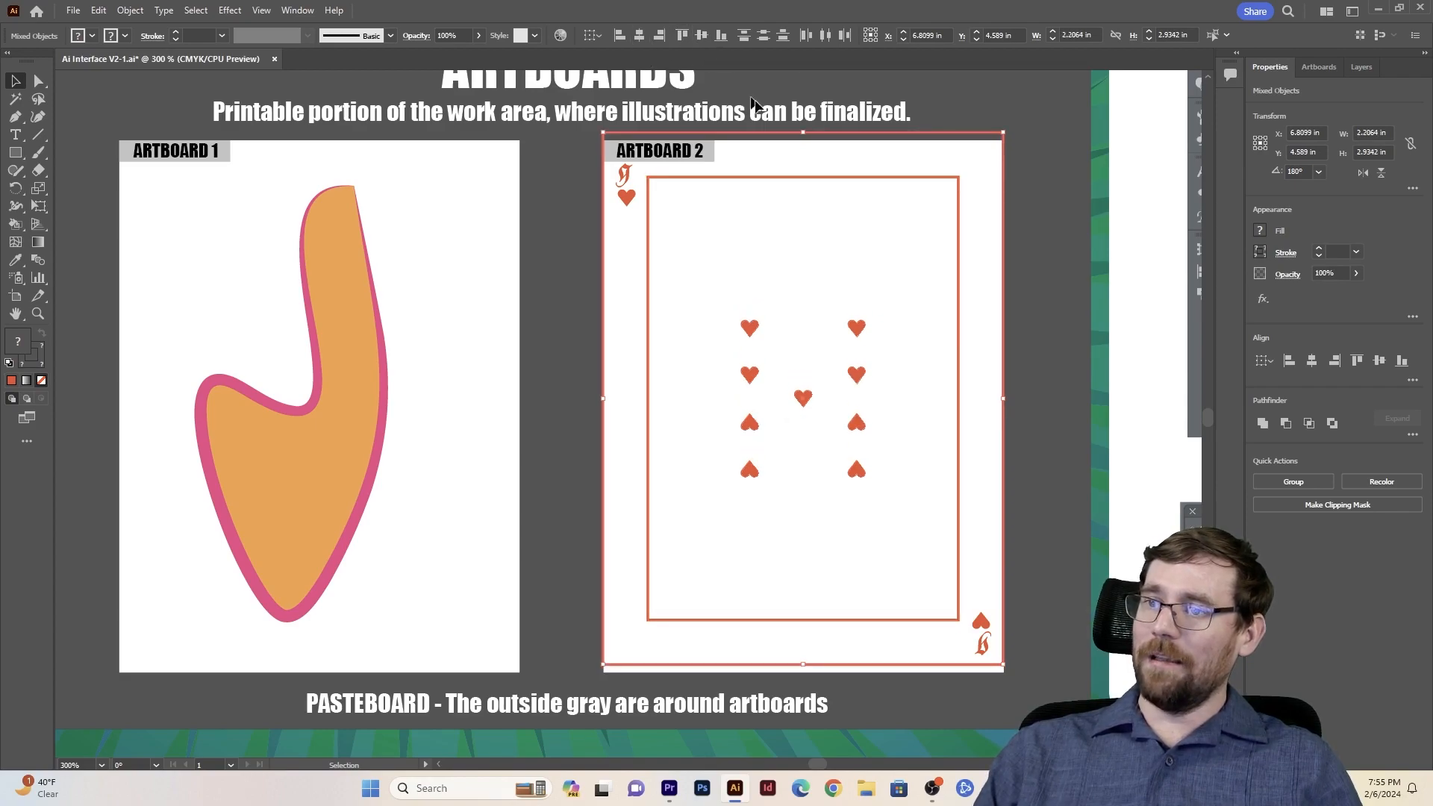
drag(839, 136, 839, 138)
click(1073, 321)
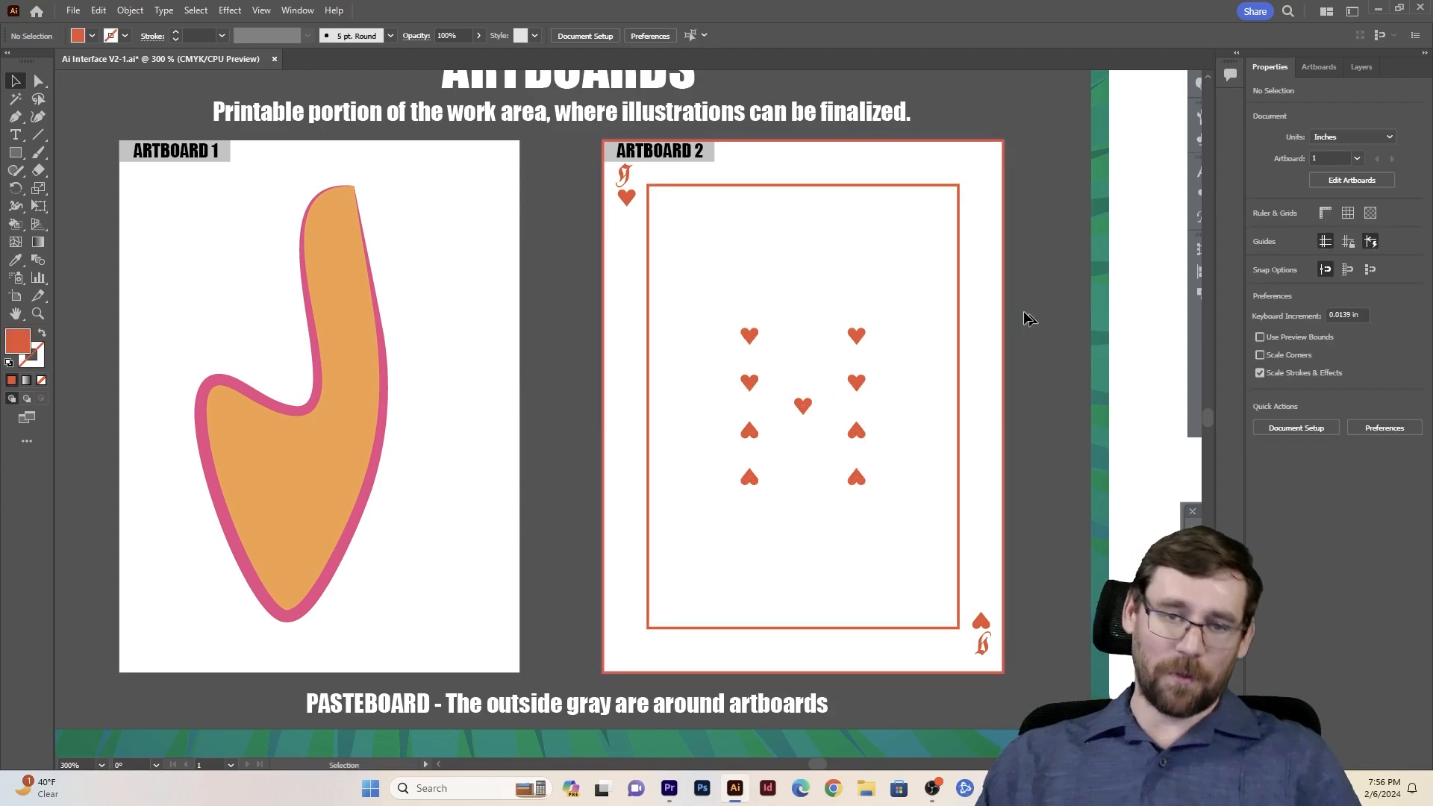
Step: Ungroup the nine hearts twice to release the nested groups
click(858, 334)
click(133, 12)
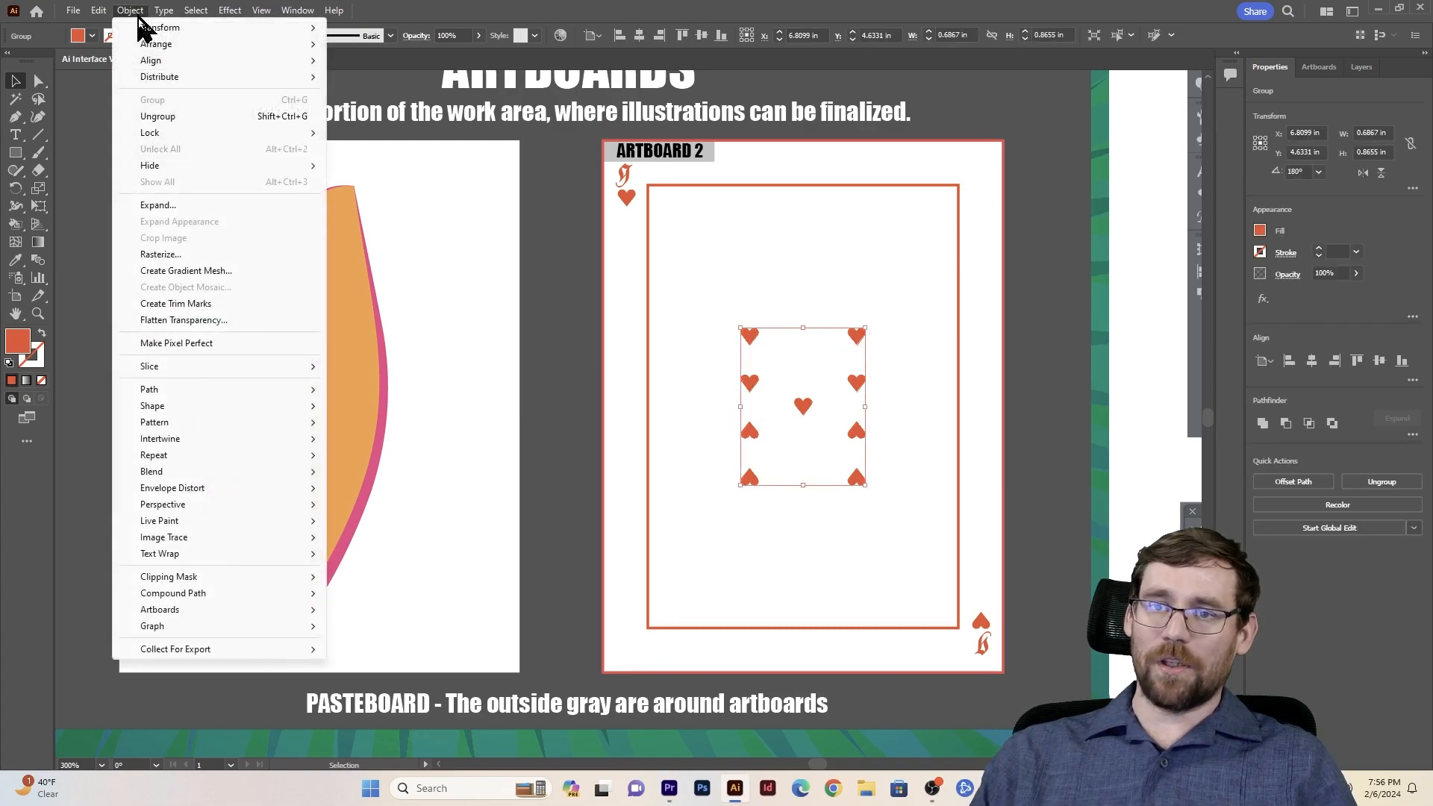
click(160, 117)
click(130, 12)
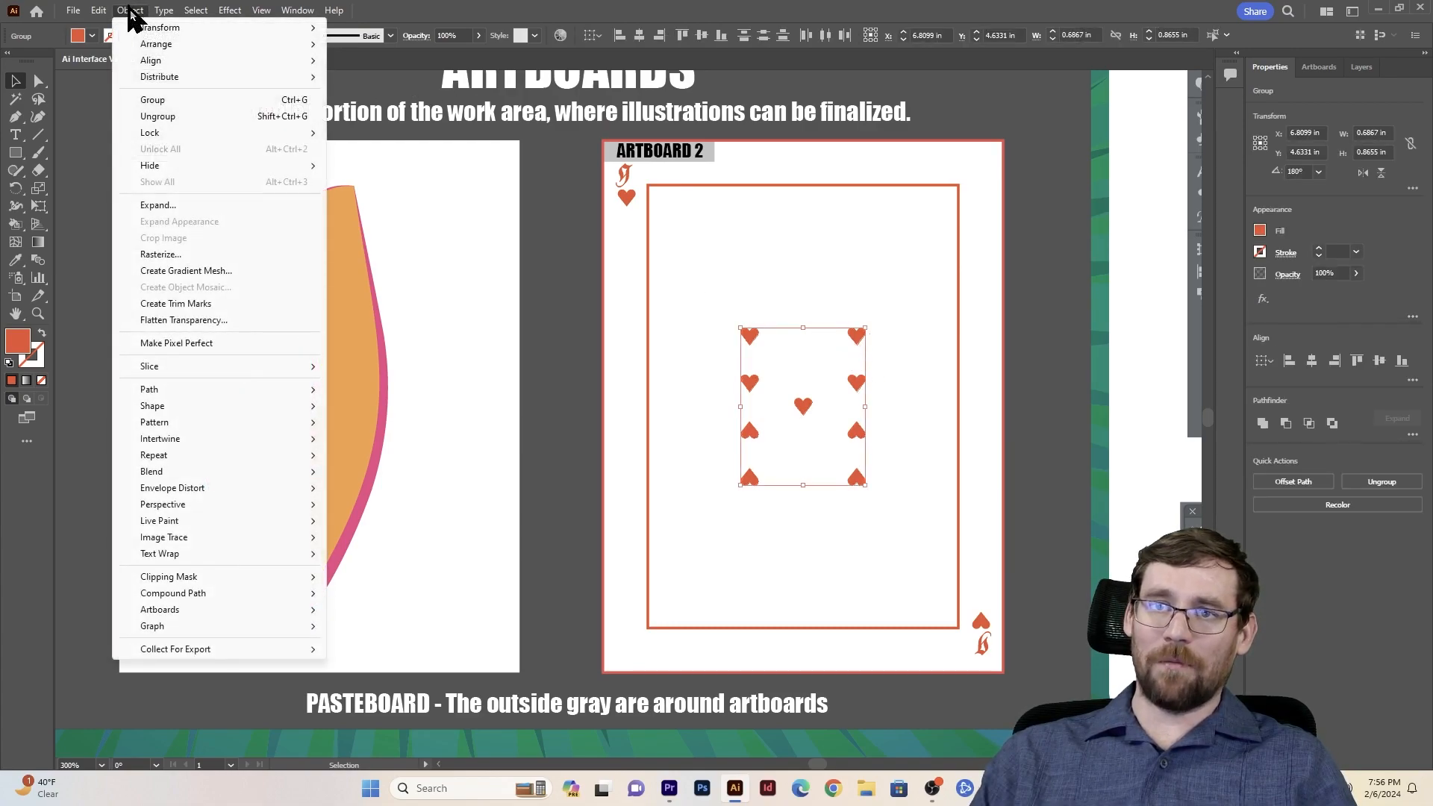
click(171, 115)
click(558, 330)
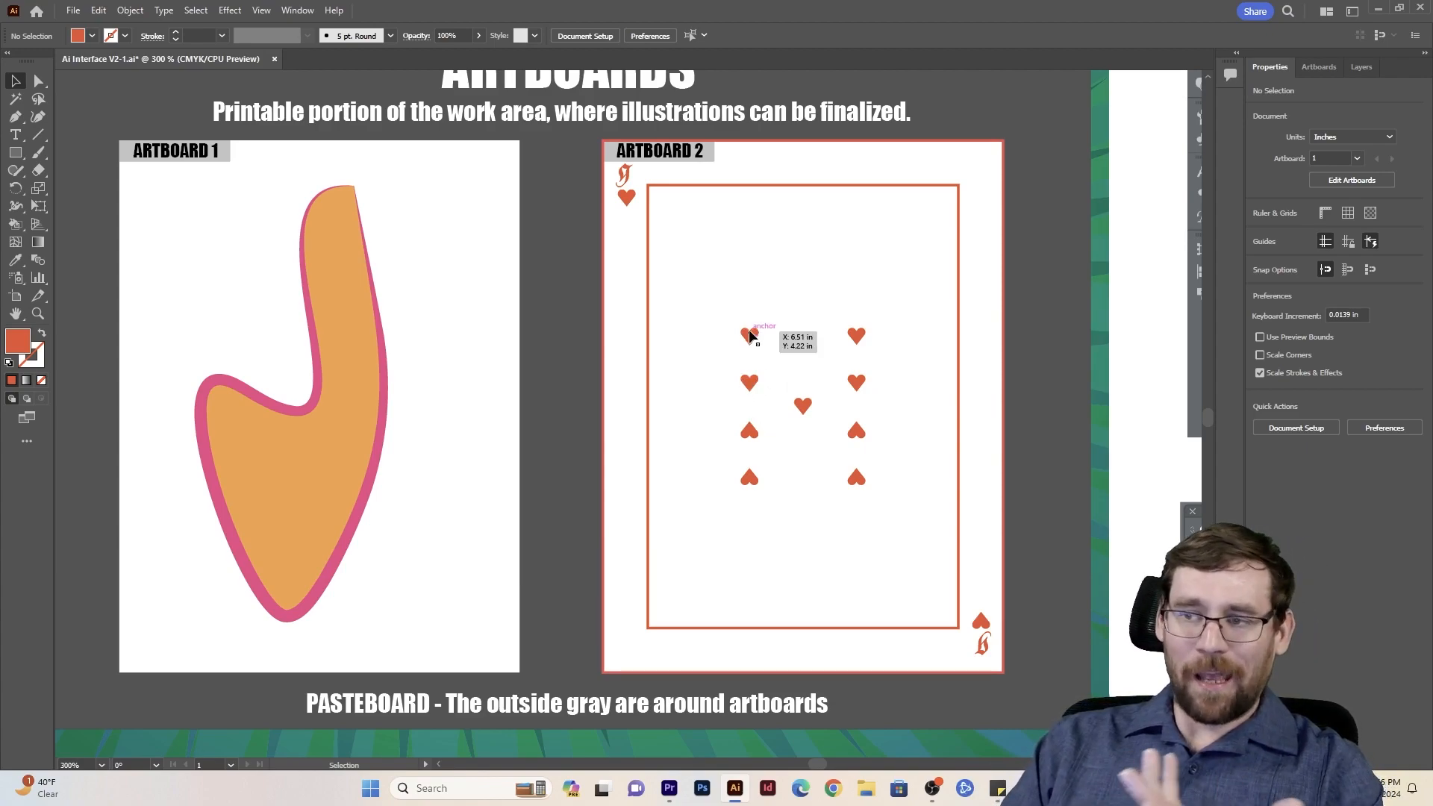
Step: Shift the top pair of hearts half a column to the left and the upper upside-down pair half a column to the right
shift+click(856, 336)
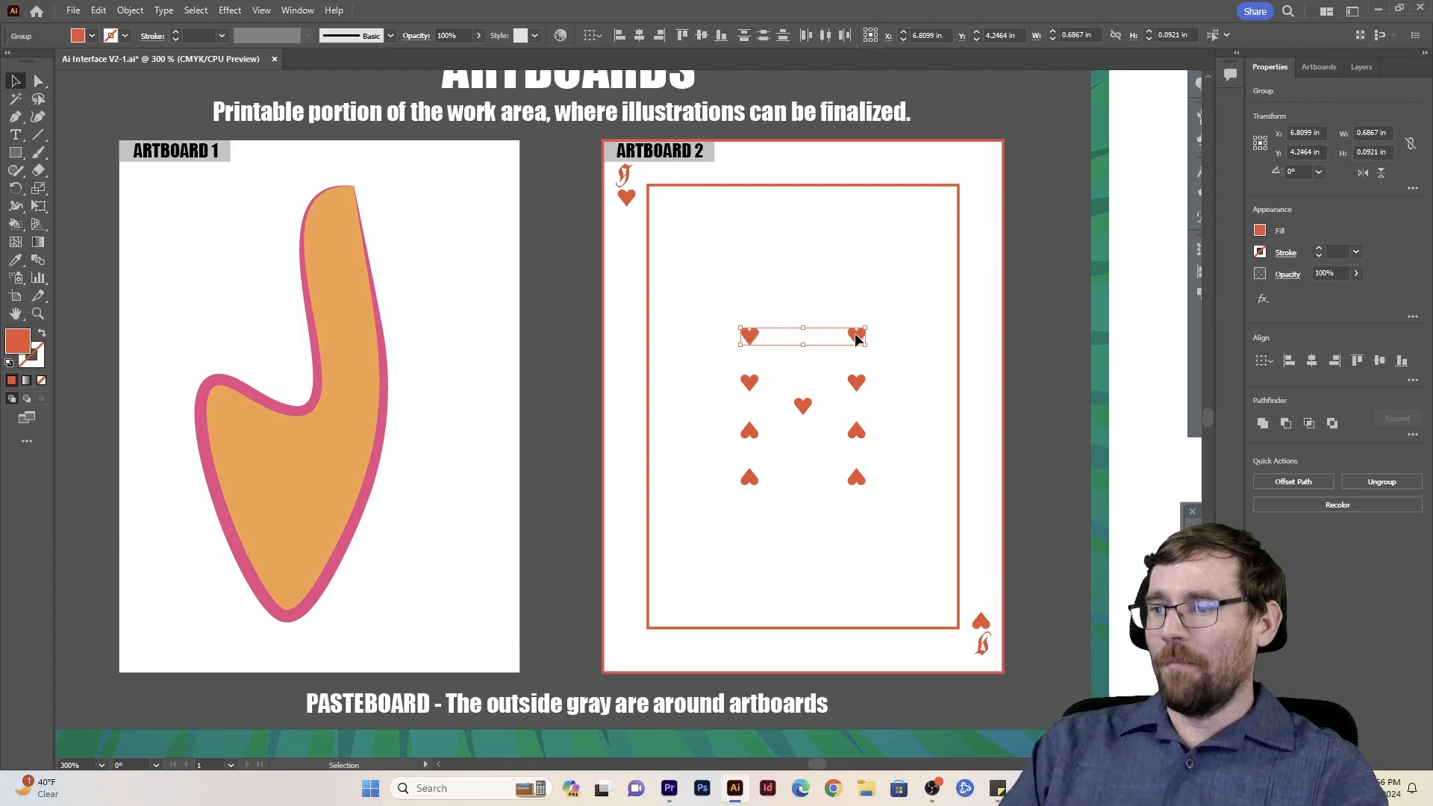
drag(857, 340, 804, 340)
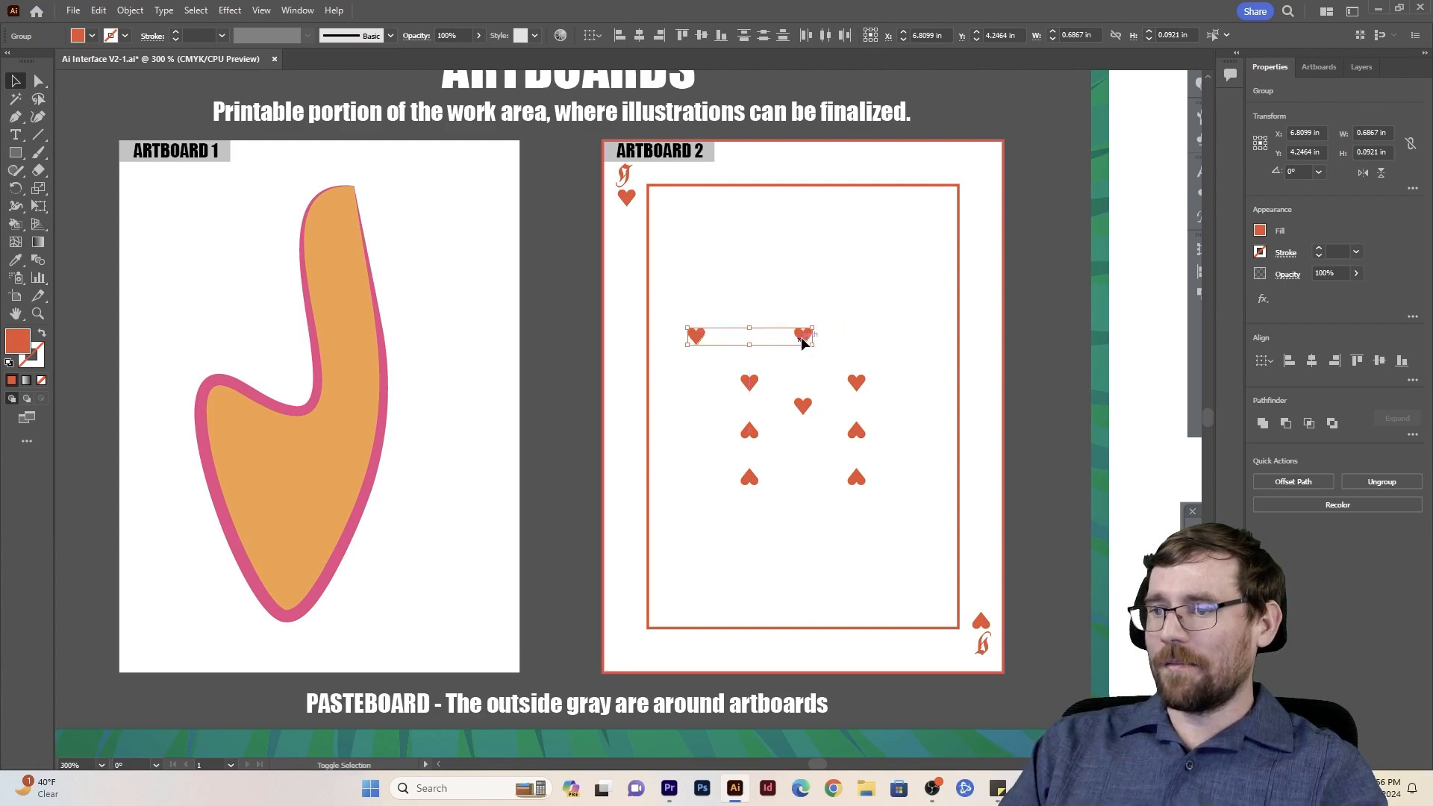
click(751, 431)
drag(859, 437, 911, 435)
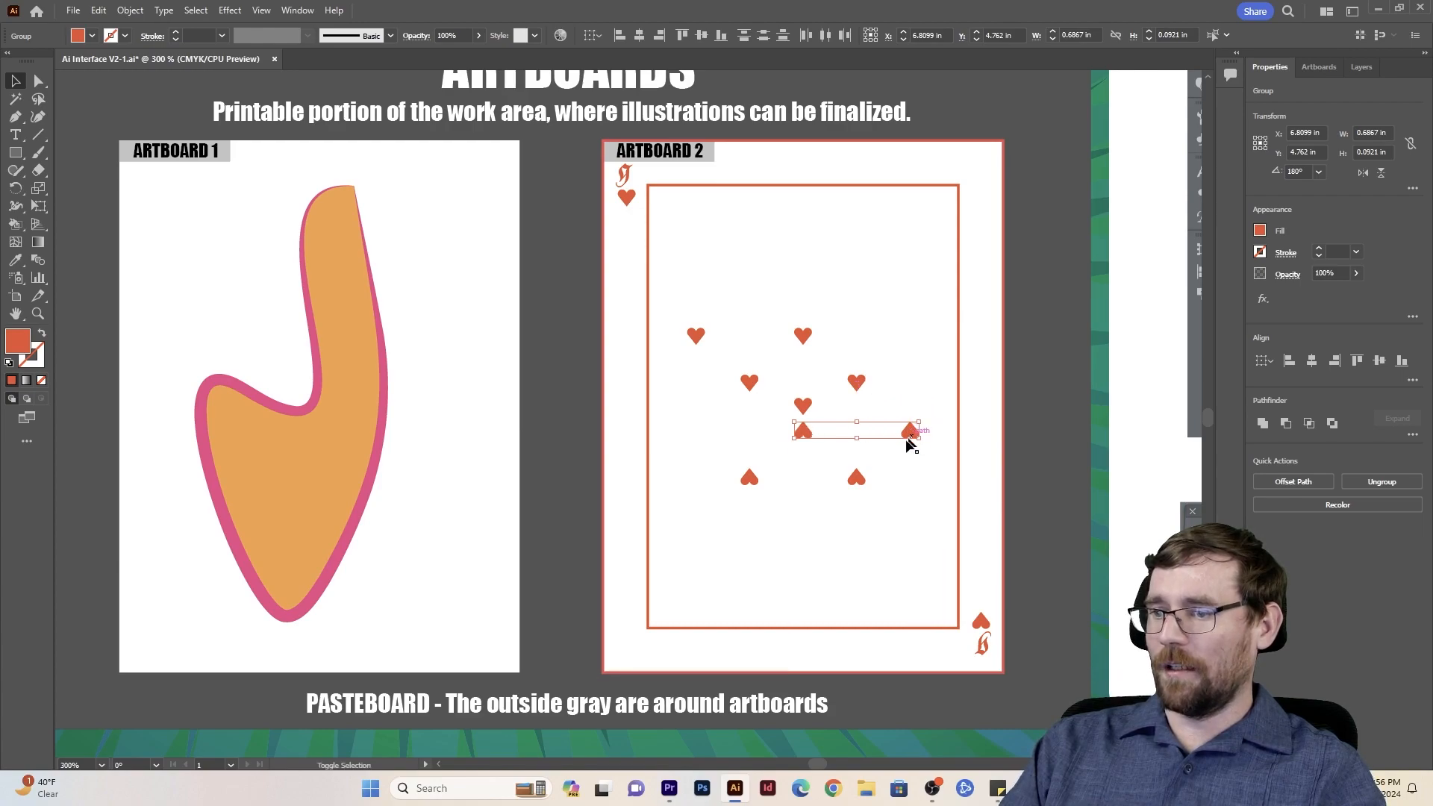
Step: Nudge the bottom pair of hearts slightly to the right, and move the centre heart above the top pair
click(749, 479)
shift+click(860, 479)
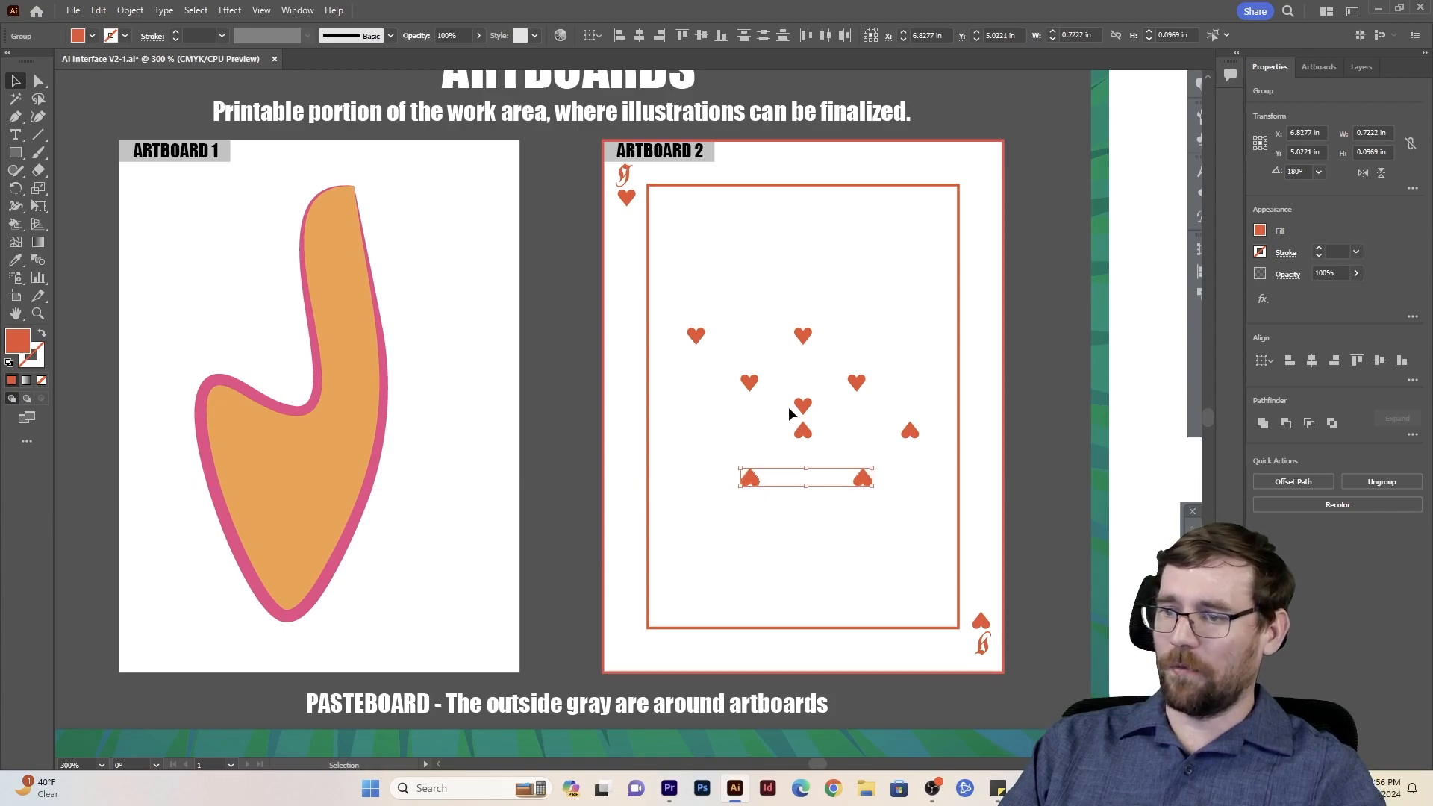
drag(806, 409, 750, 297)
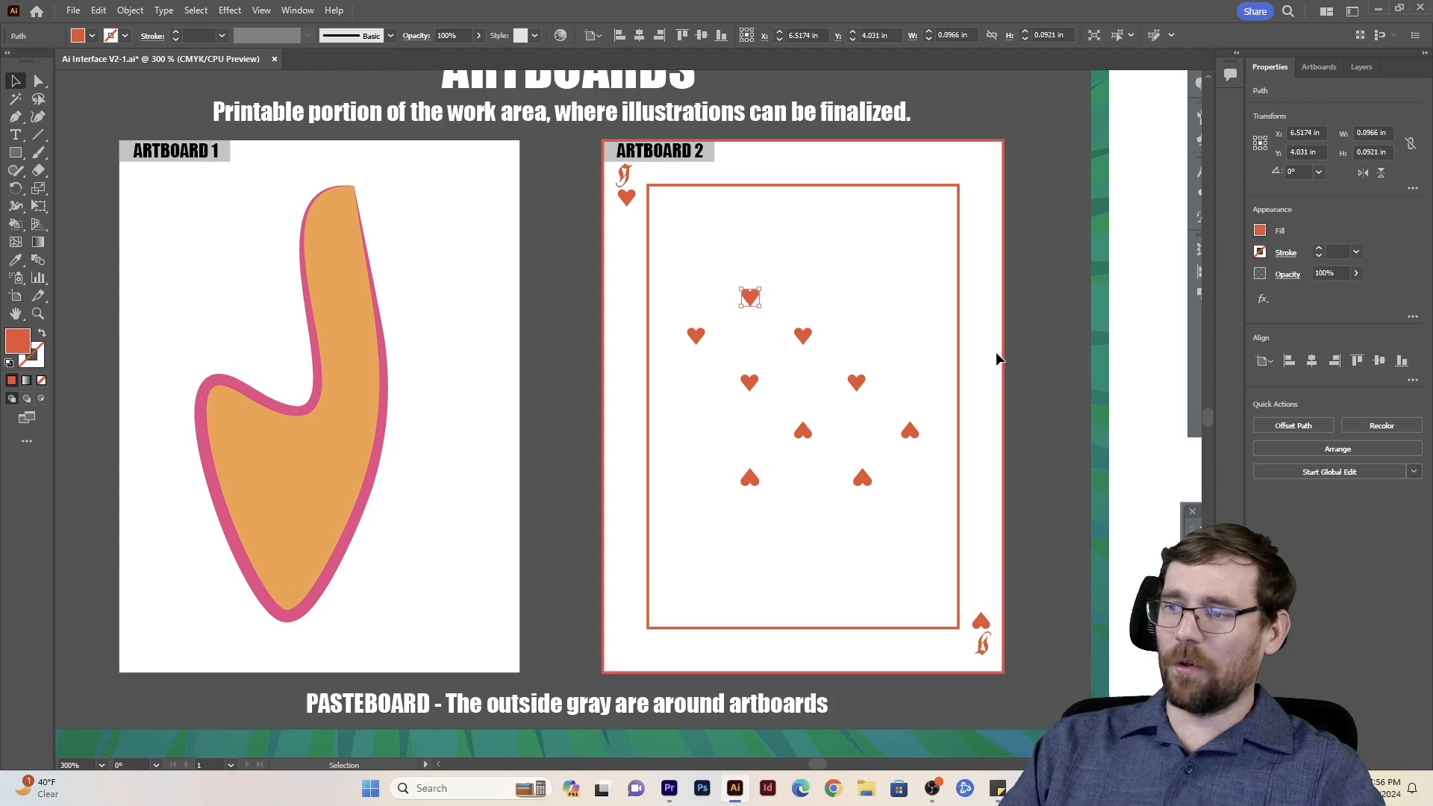
click(997, 354)
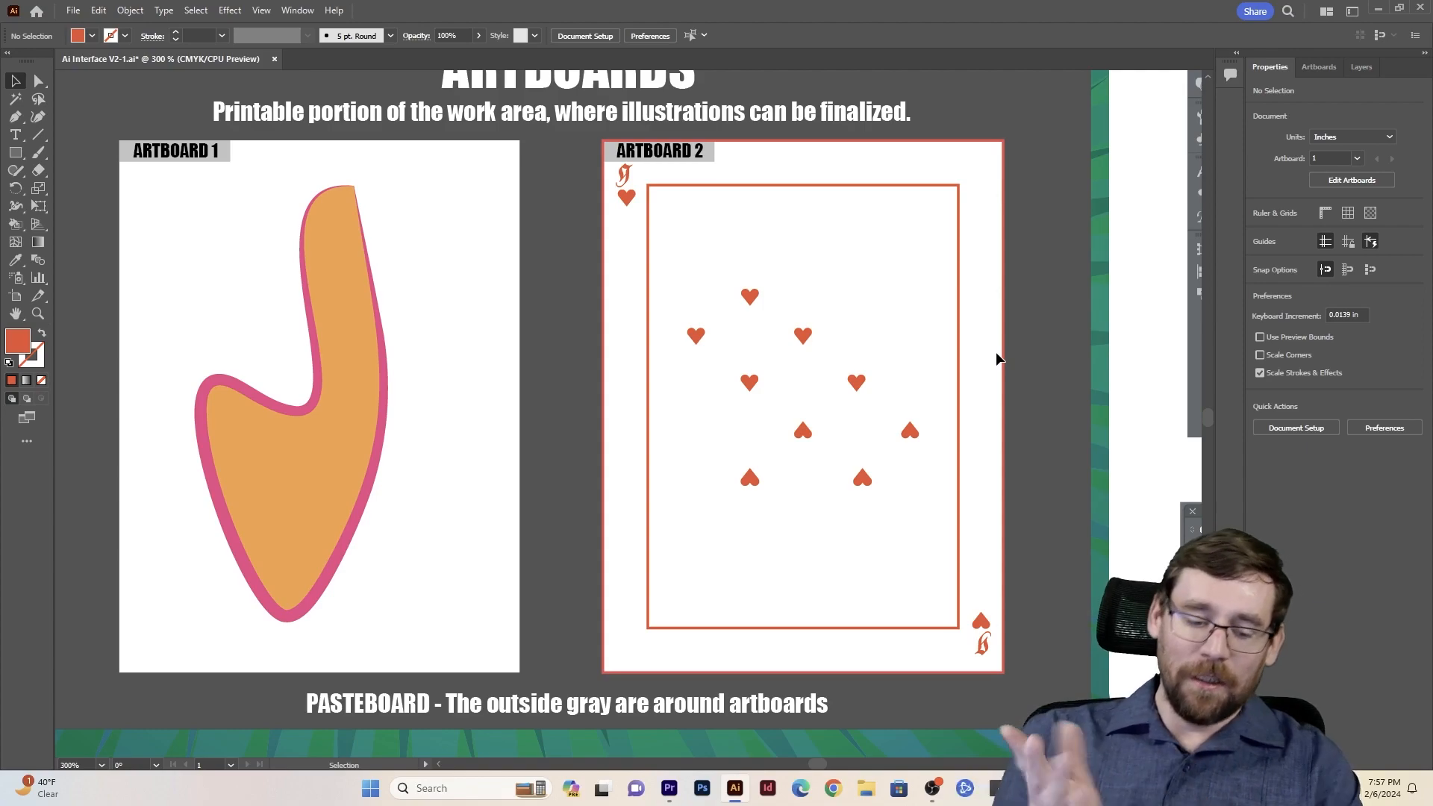
Step: Undo the heart moves to restore the two aligned columns around the centre heart
key(ctrl+z)
key(ctrl+z)
key(ctrl+z)
key(ctrl+z)
key(ctrl+z)
key(ctrl+z)
key(ctrl+z)
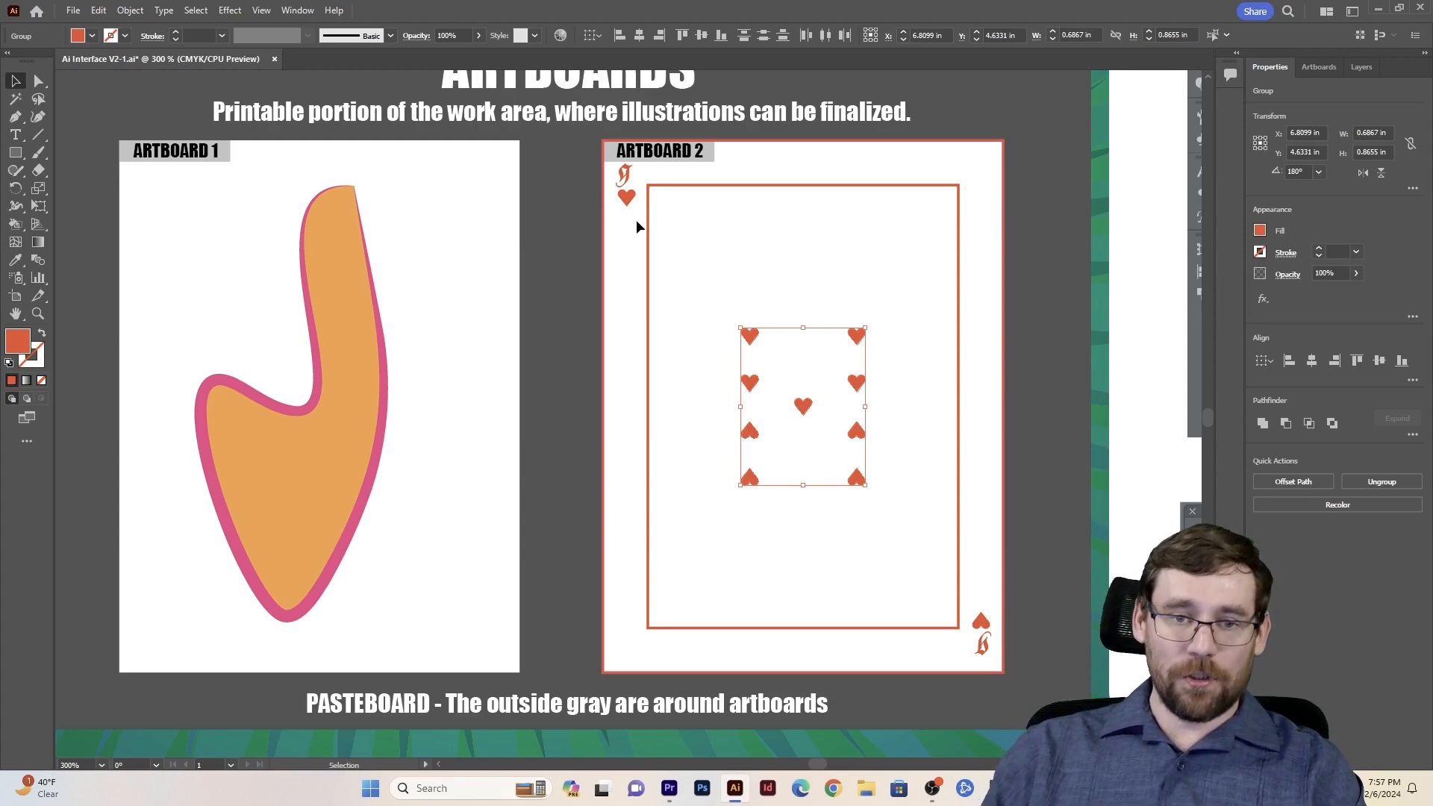
click(540, 323)
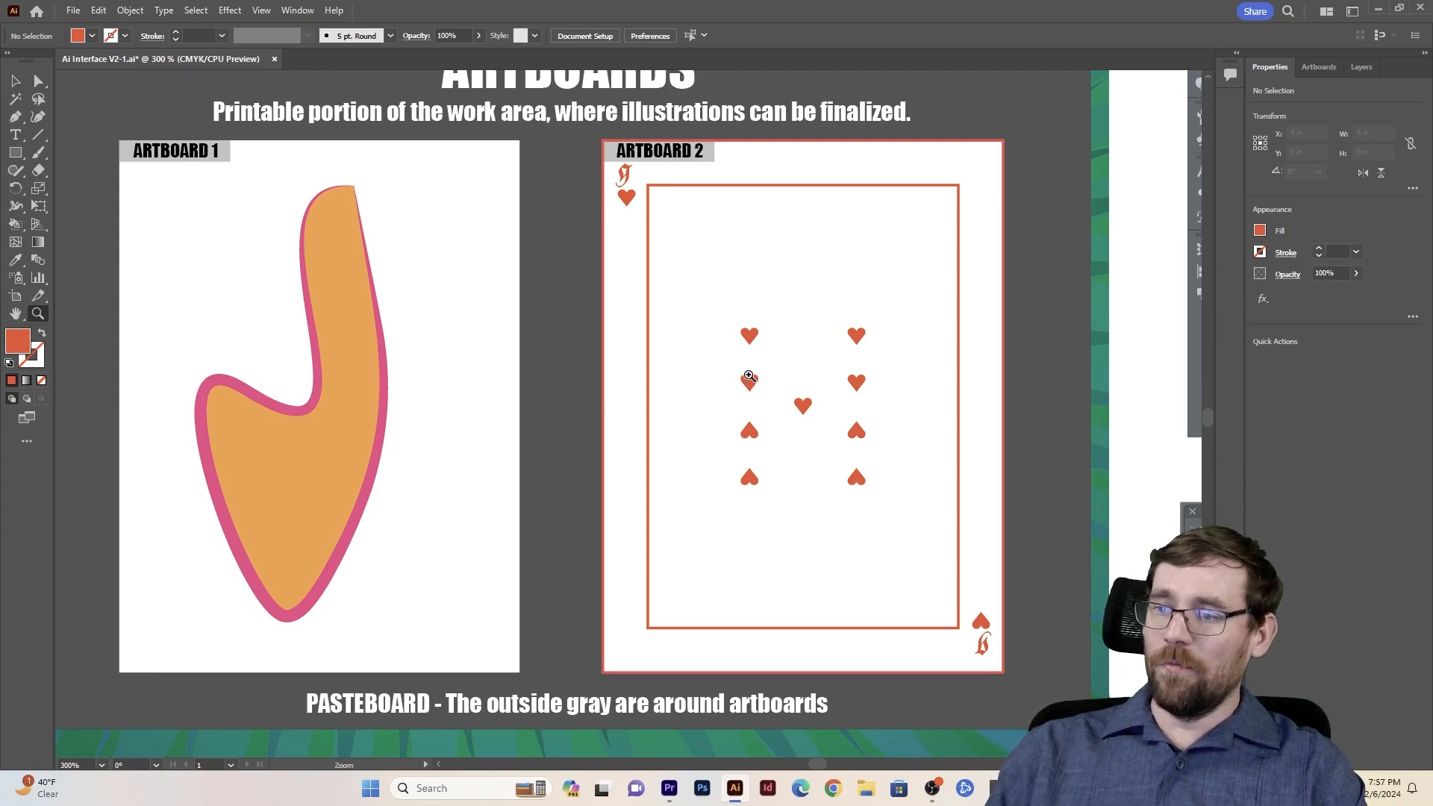
Step: Examine a heart's notch and the lettering in the Panel Arrangement image at extreme magnification to compare vector and pixel edges
drag(748, 373, 832, 409)
drag(845, 593, 901, 641)
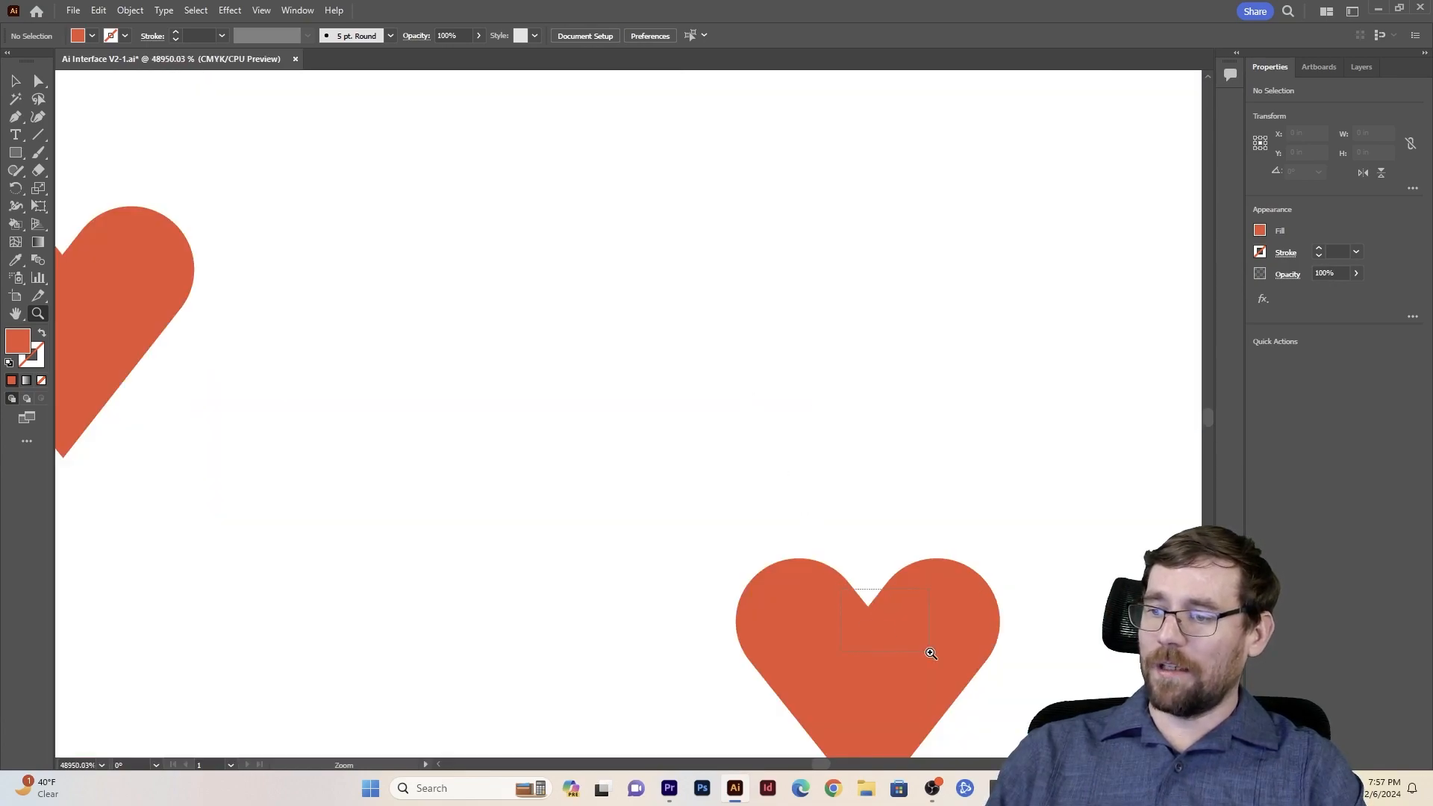
drag(505, 189, 612, 199)
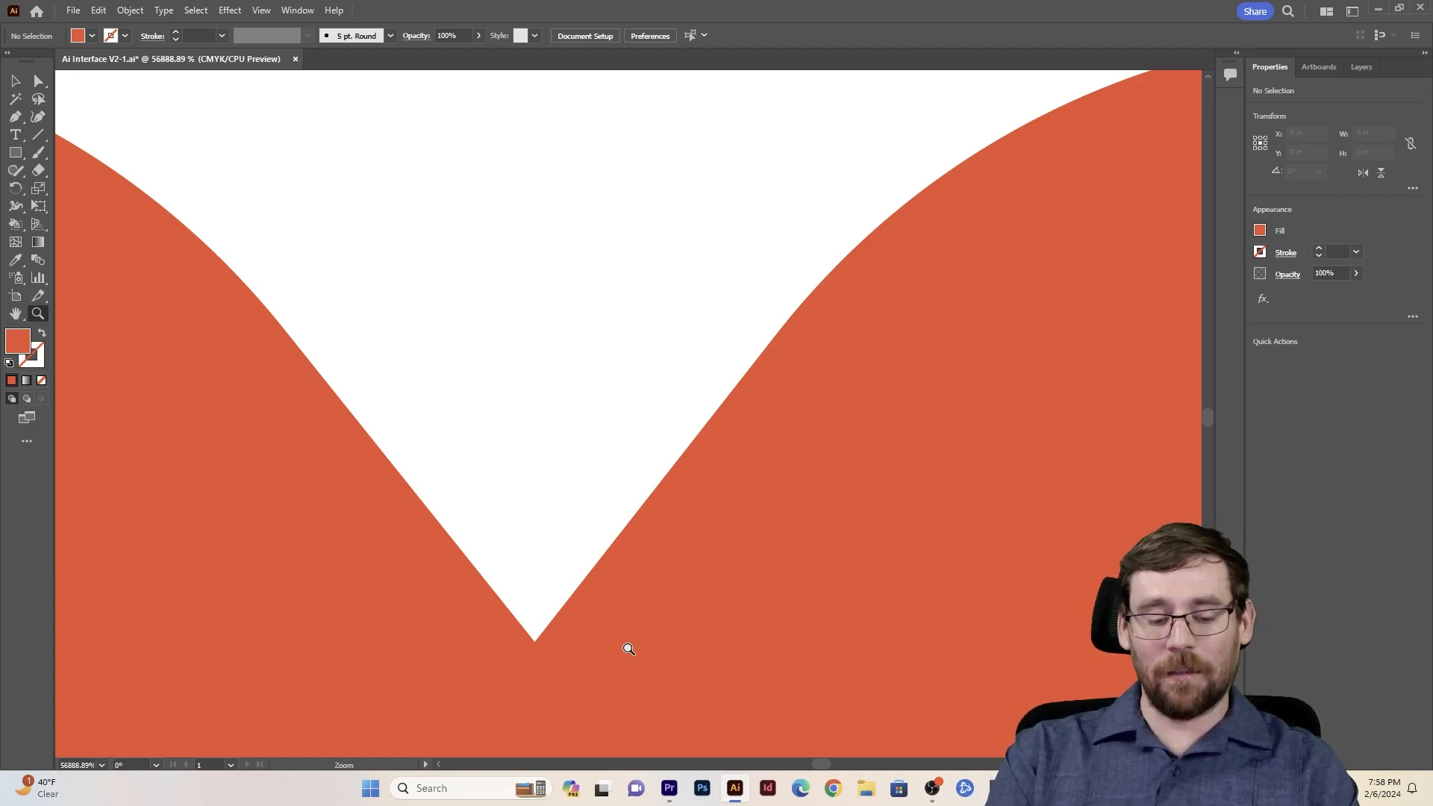
key(ctrl+0)
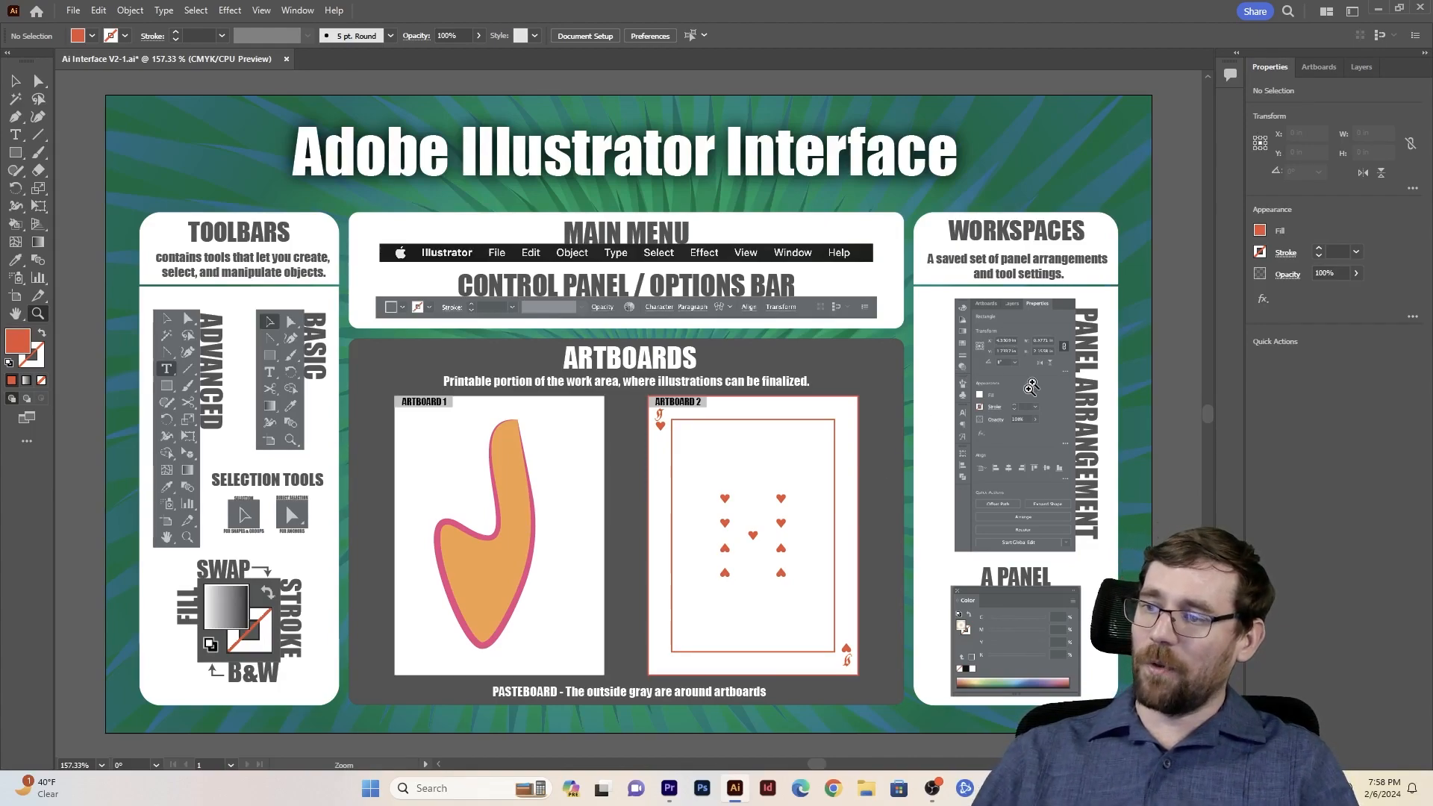
drag(1011, 342, 1177, 393)
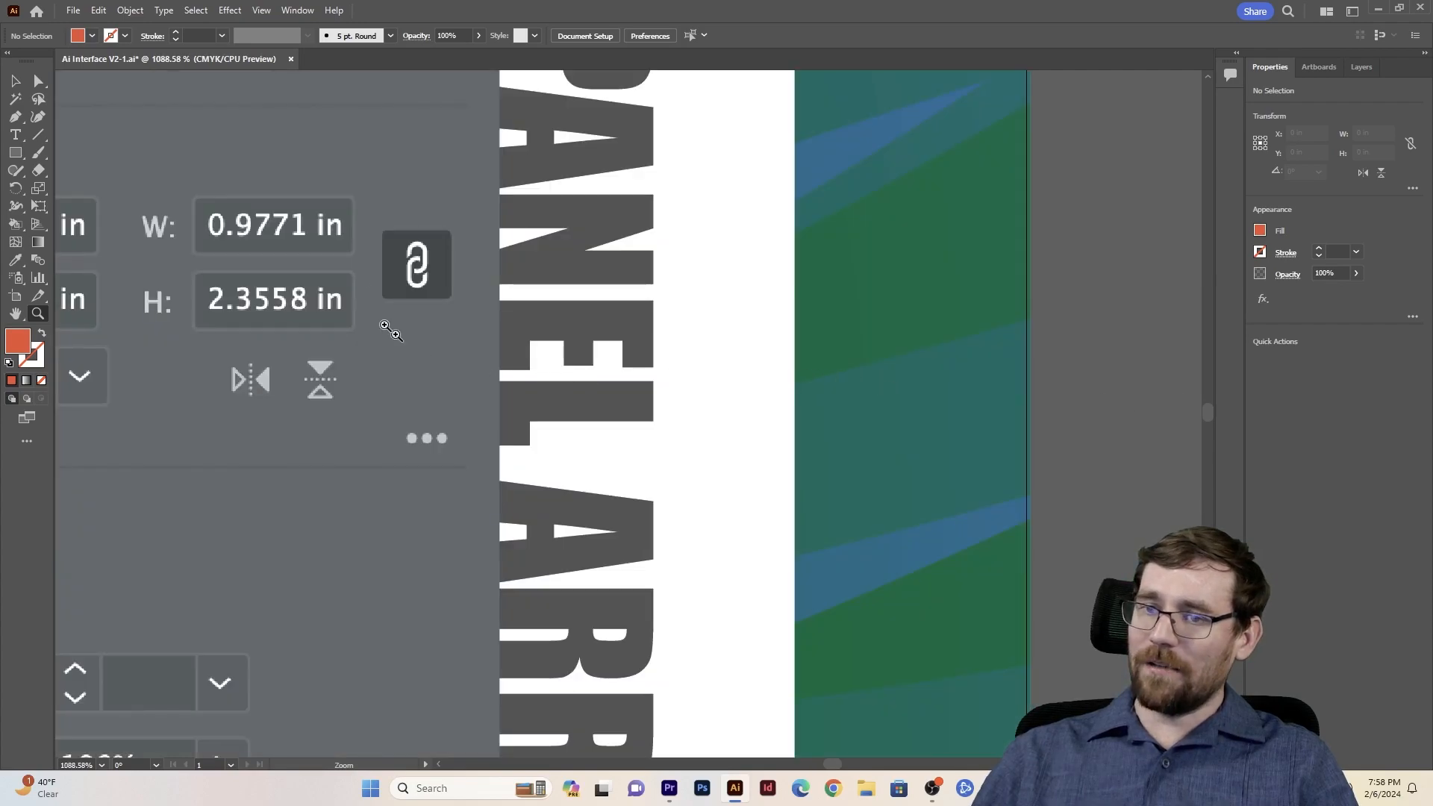
drag(290, 303, 359, 326)
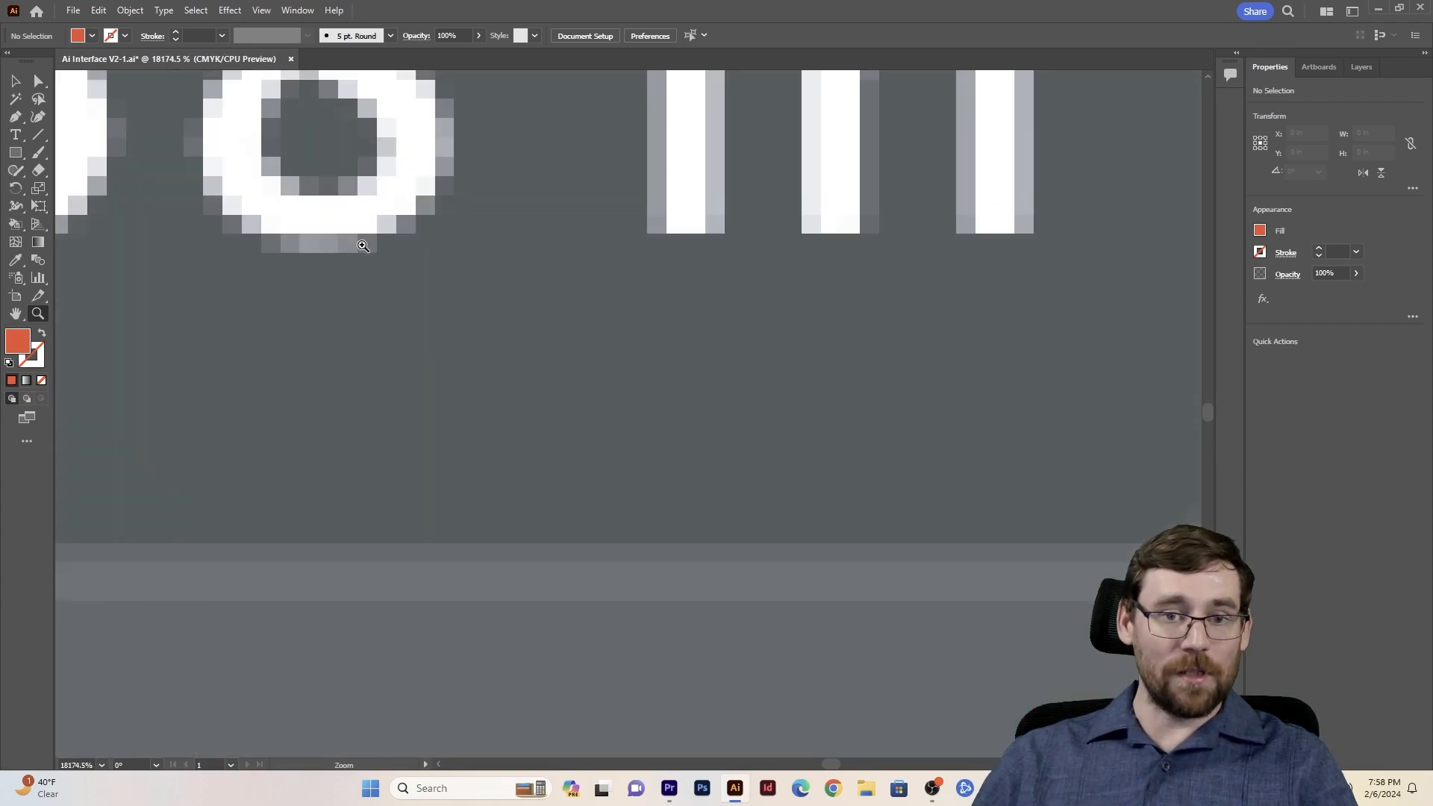
key(ctrl+0)
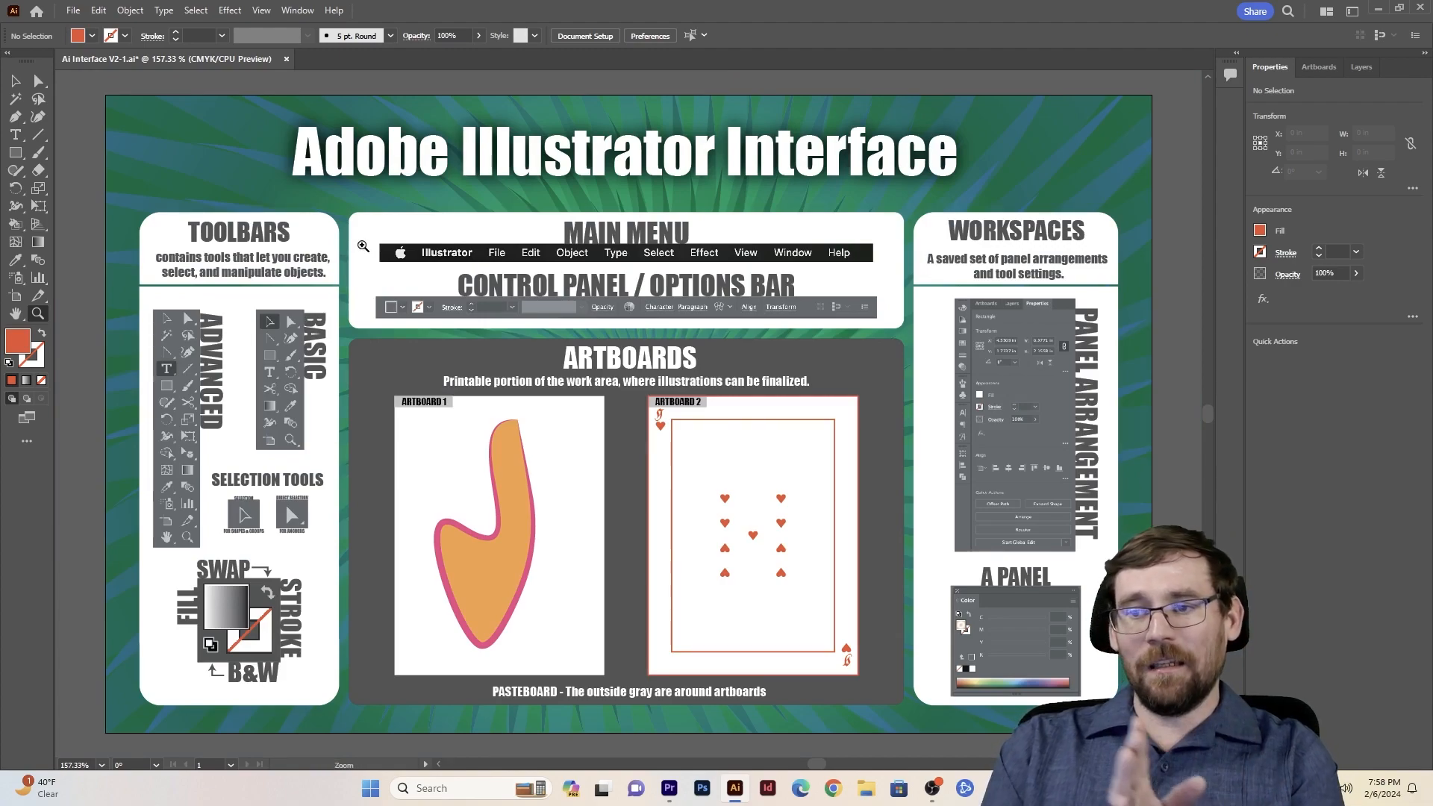
Step: Select the orange shape with the pink outline on Artboard 1
key(v)
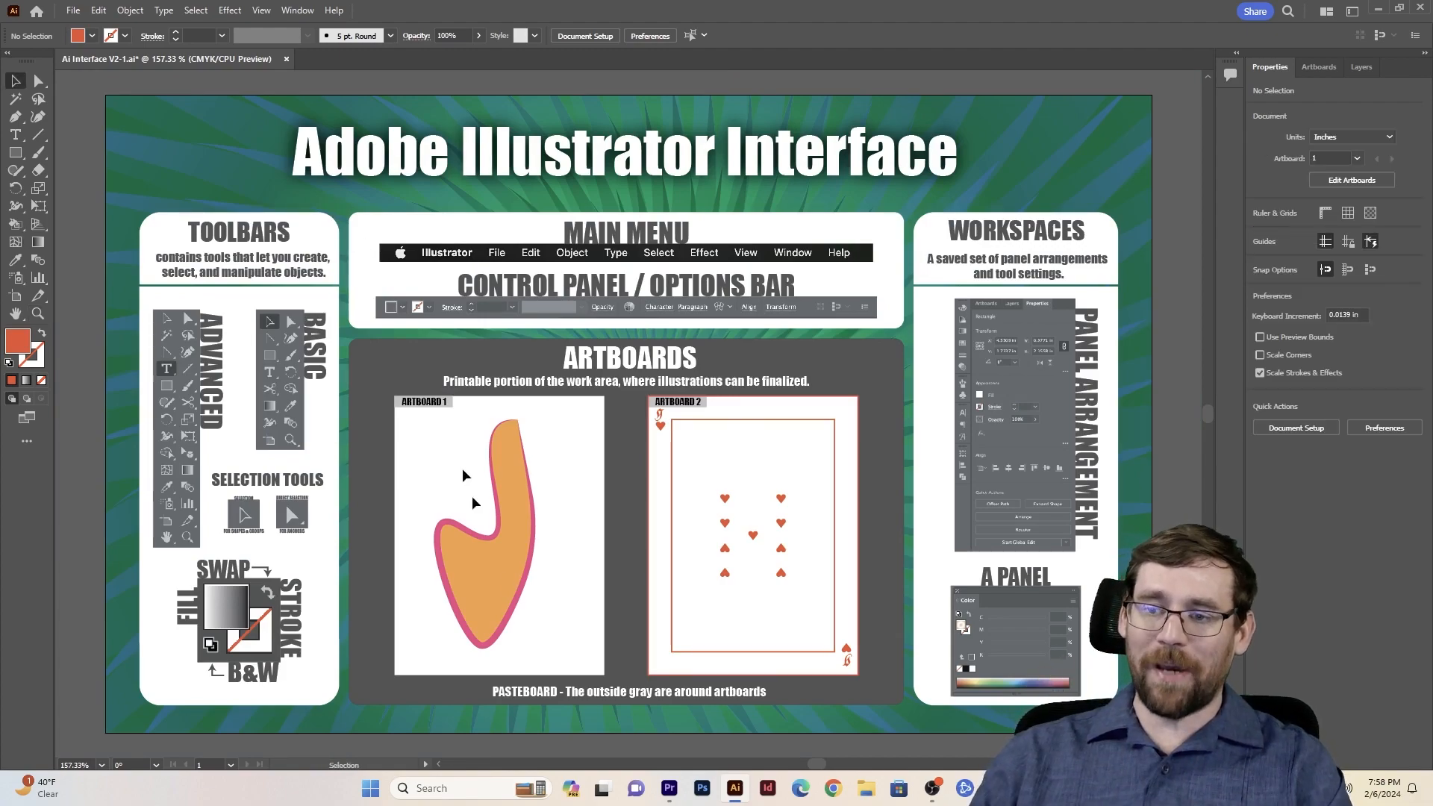
click(494, 589)
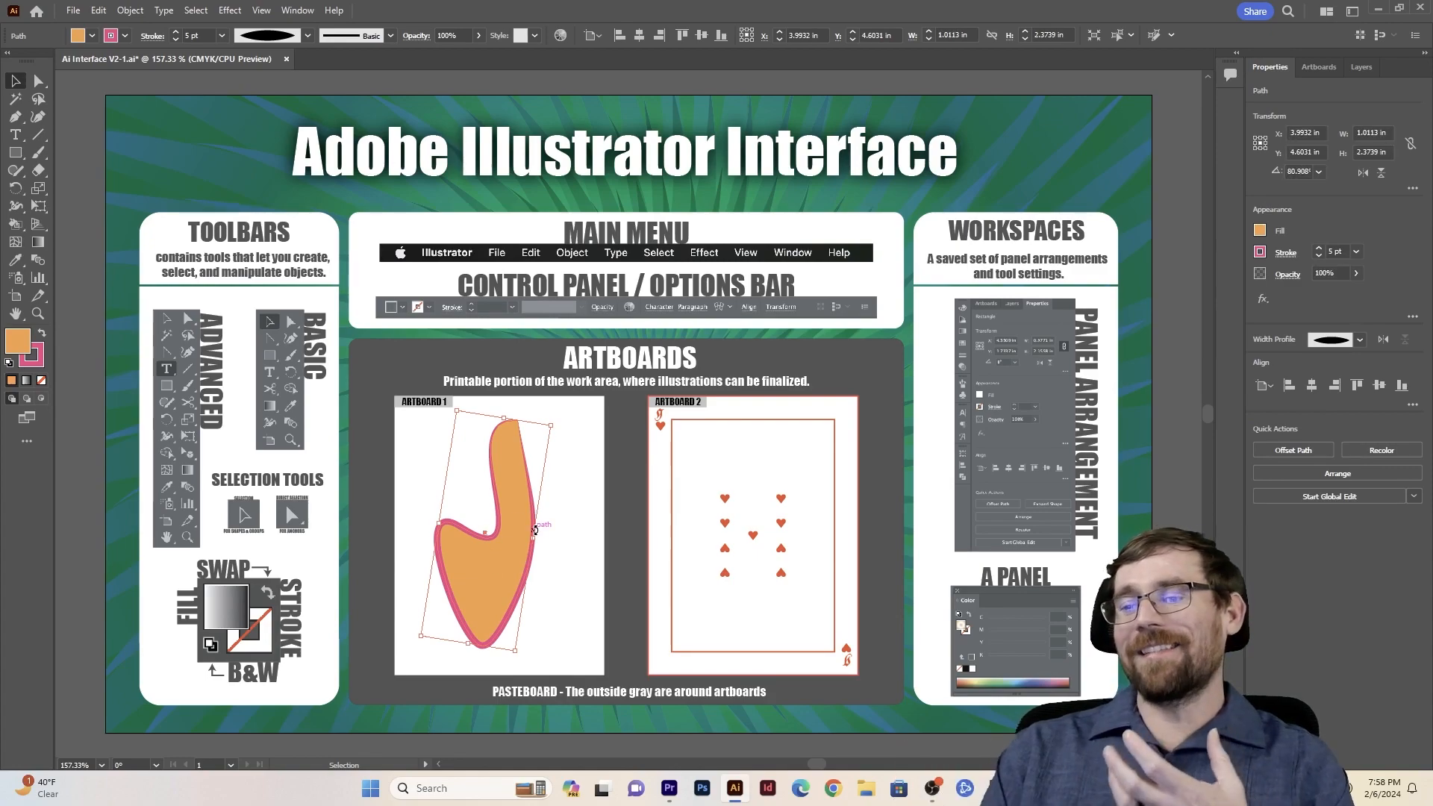